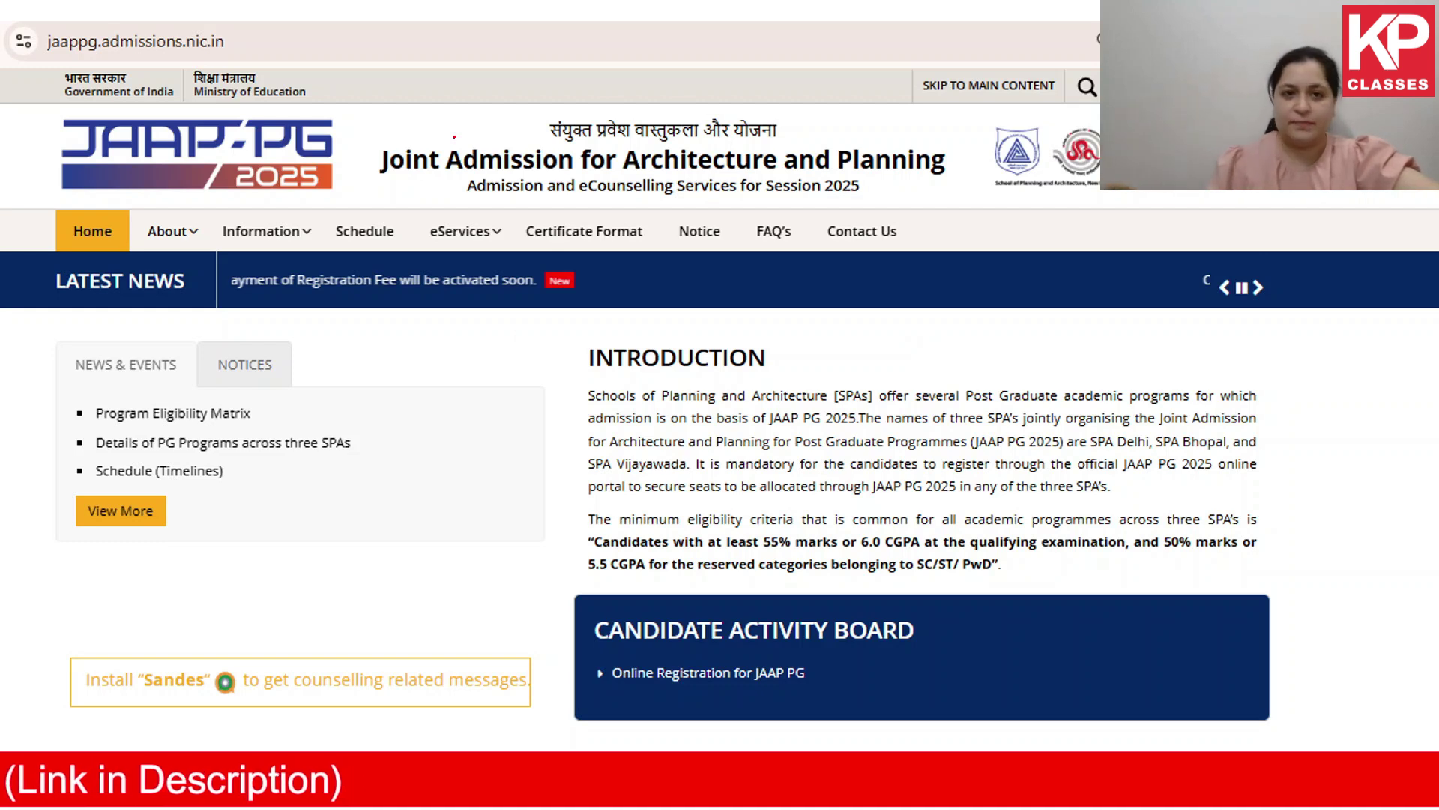
mouse_move(63, 24)
mouse_down()
mouse_move(45, 21)
mouse_move(30, 61)
mouse_move(200, 72)
mouse_move(255, 49)
mouse_move(198, 16)
mouse_move(60, 15)
mouse_up()
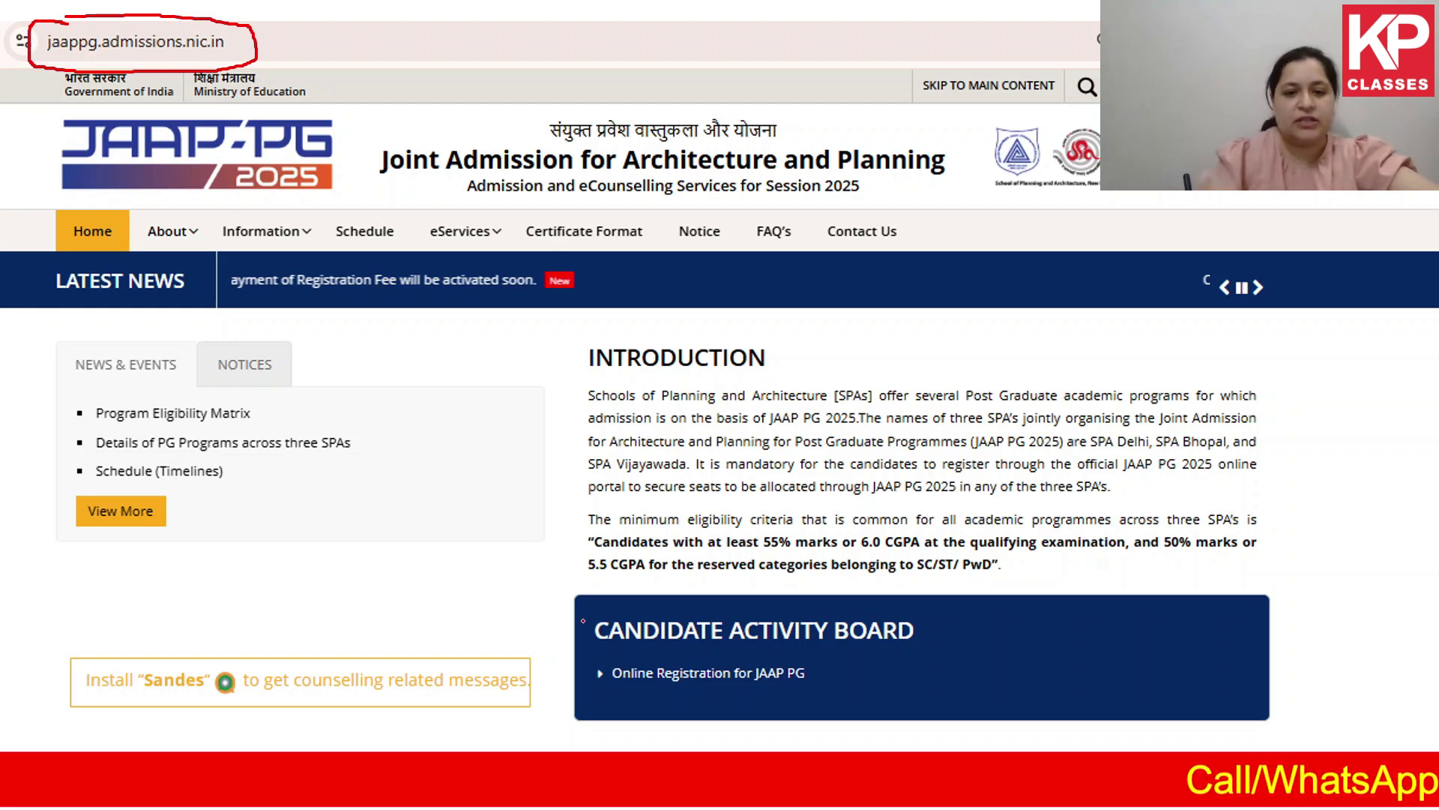
mouse_move(643, 607)
mouse_down()
mouse_move(609, 603)
mouse_move(611, 693)
mouse_move(924, 683)
mouse_move(923, 602)
mouse_move(711, 593)
mouse_move(616, 611)
mouse_up()
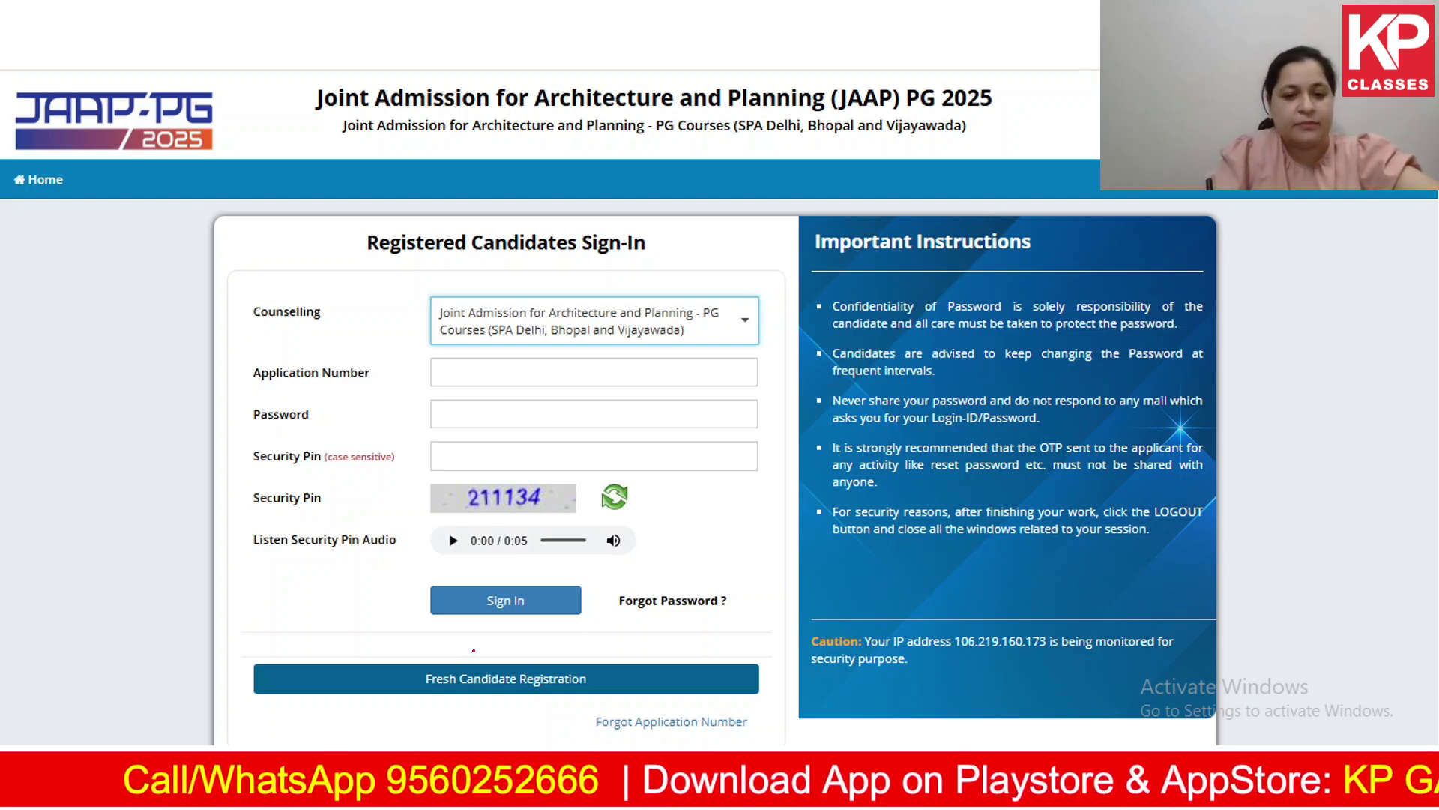
mouse_move(474, 651)
mouse_down()
mouse_move(417, 658)
mouse_move(419, 704)
mouse_move(616, 698)
mouse_move(555, 653)
mouse_move(453, 650)
mouse_up()
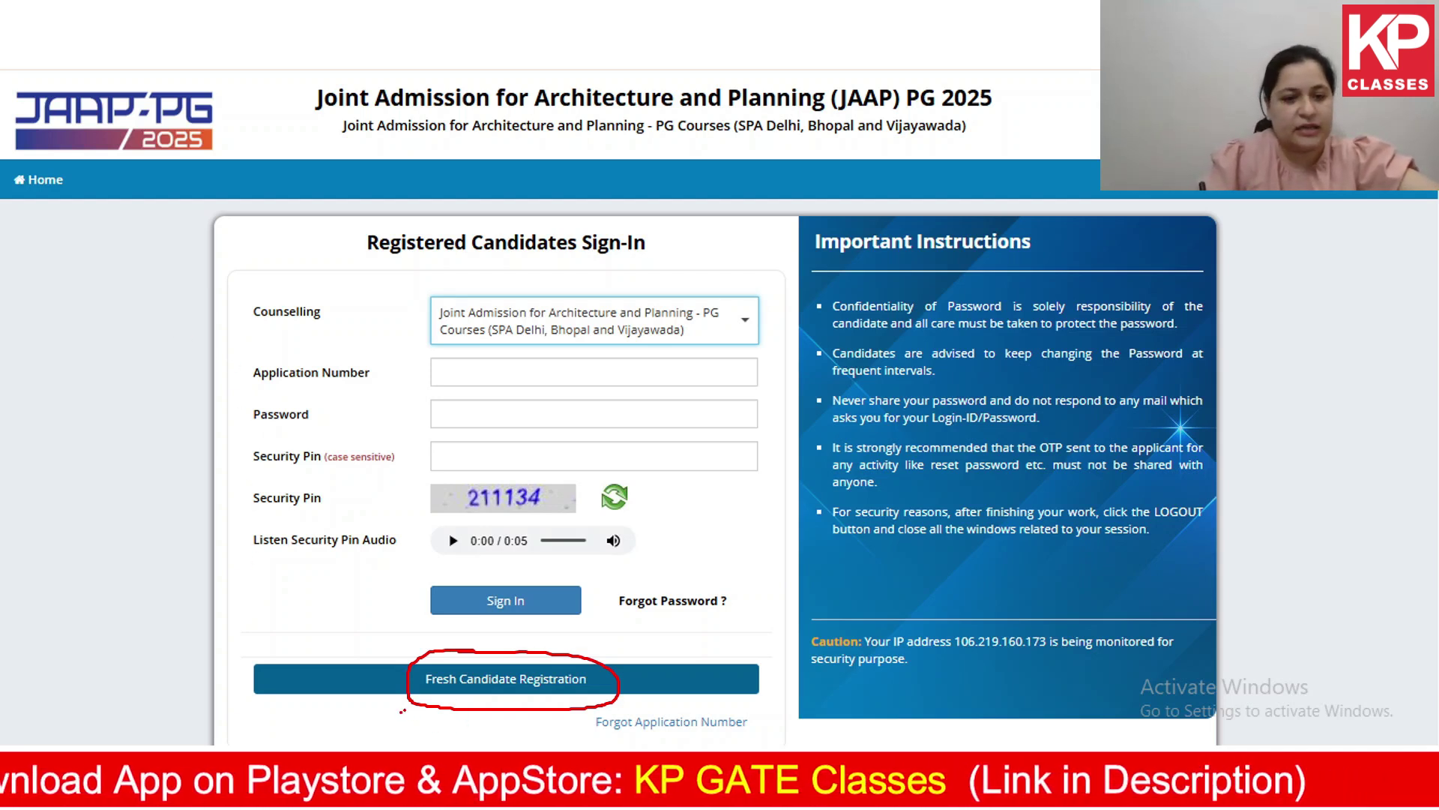
drag(403, 710, 382, 728)
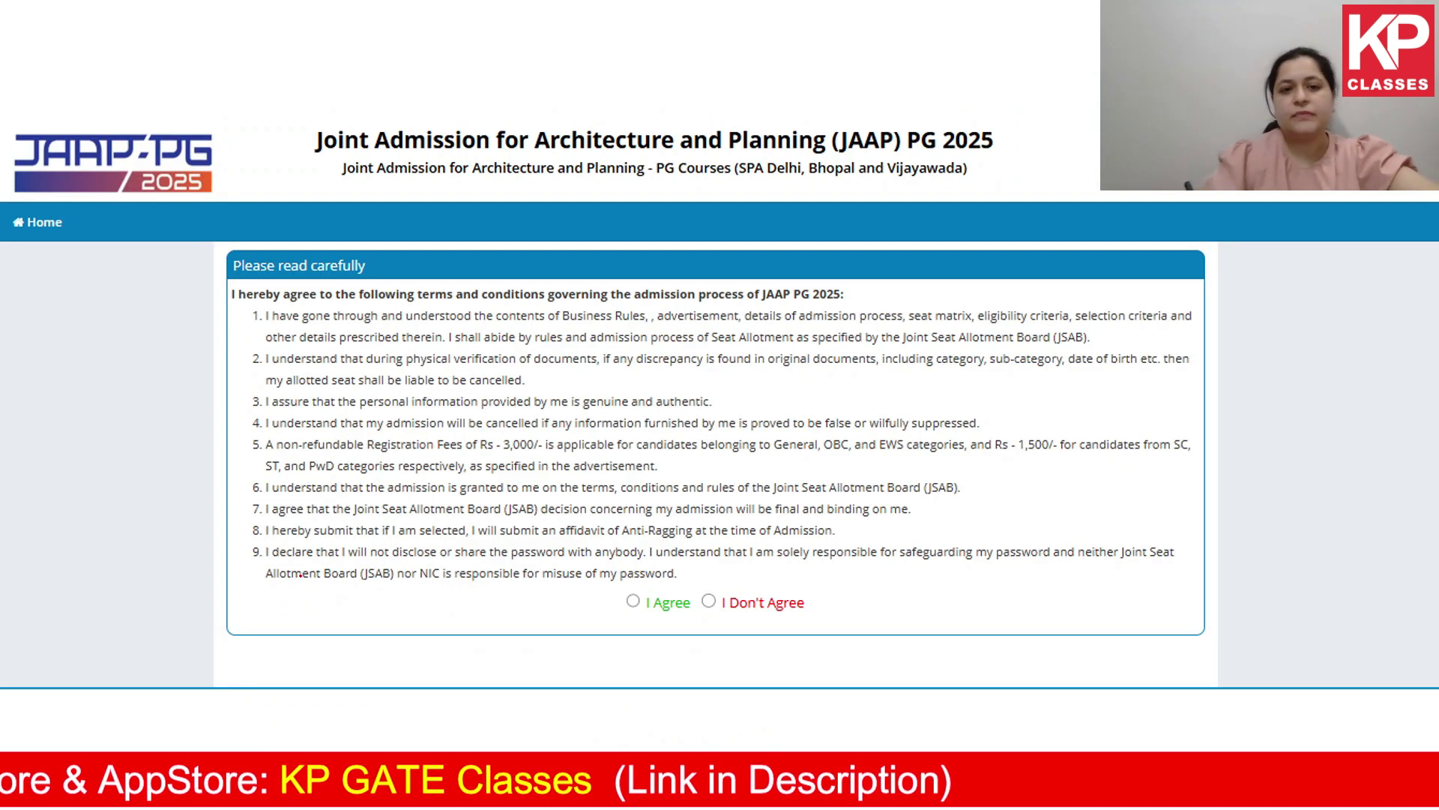
drag(135, 283, 260, 243)
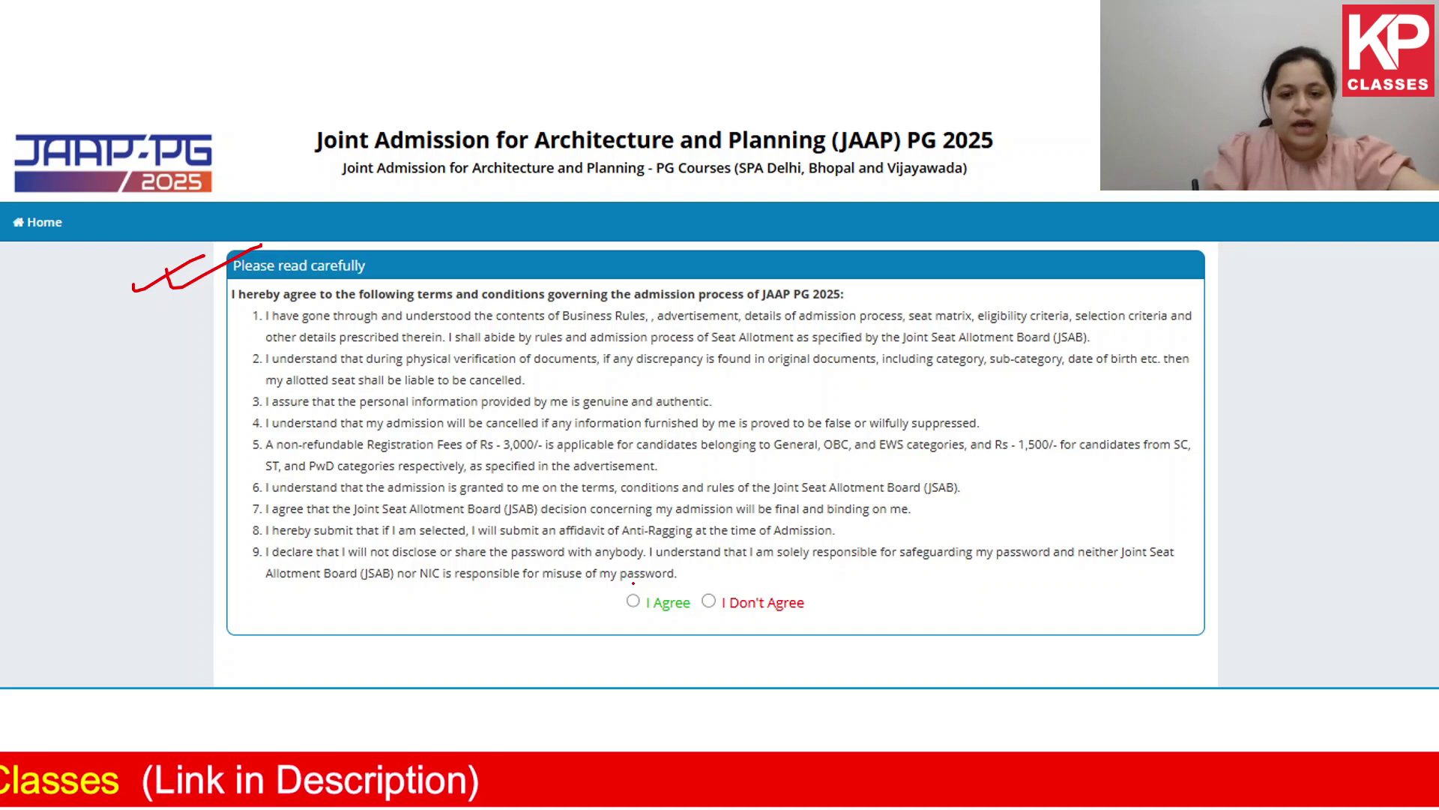
mouse_move(649, 590)
mouse_down()
mouse_move(612, 617)
mouse_move(681, 619)
mouse_move(686, 587)
mouse_move(637, 590)
mouse_up()
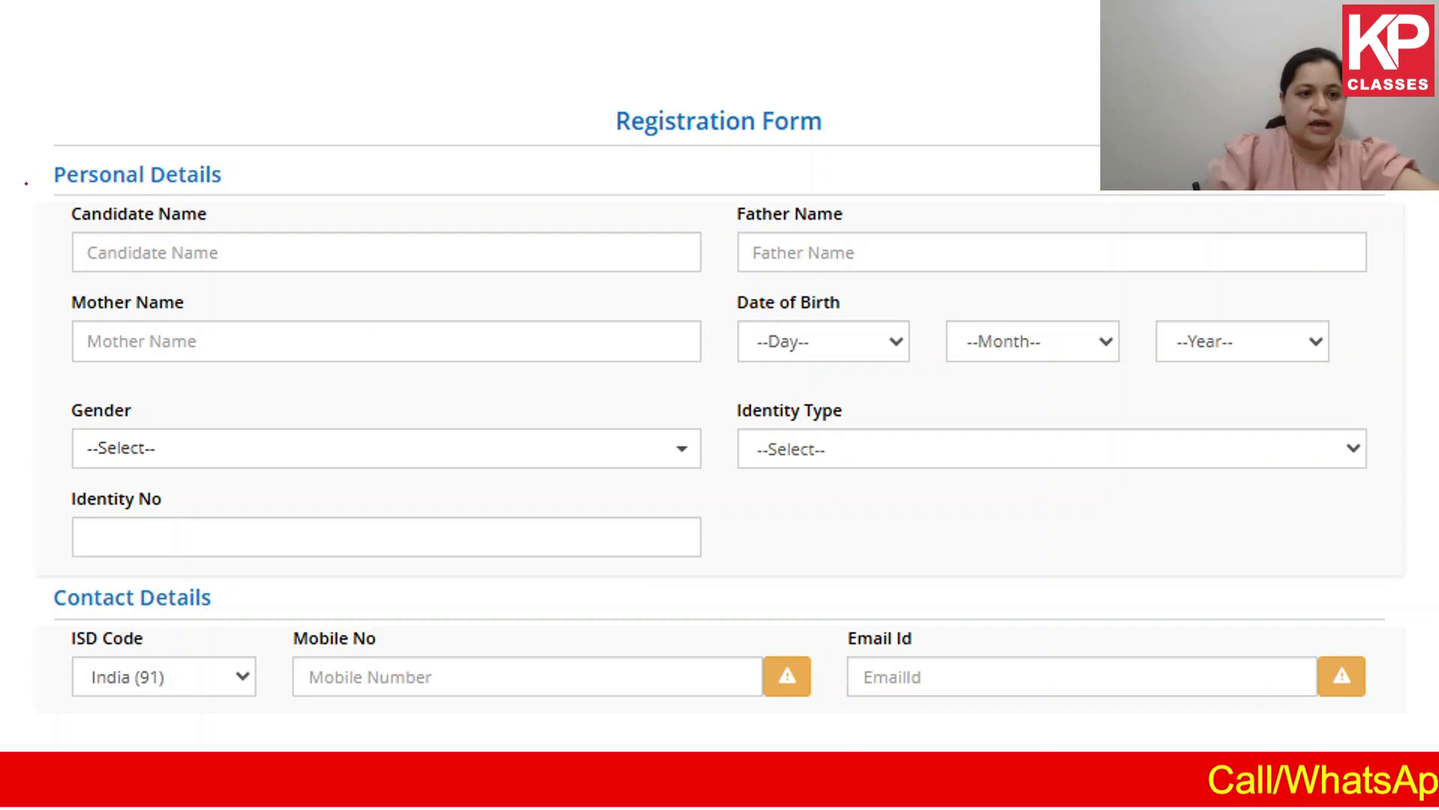
drag(26, 183, 78, 158)
drag(90, 267, 220, 264)
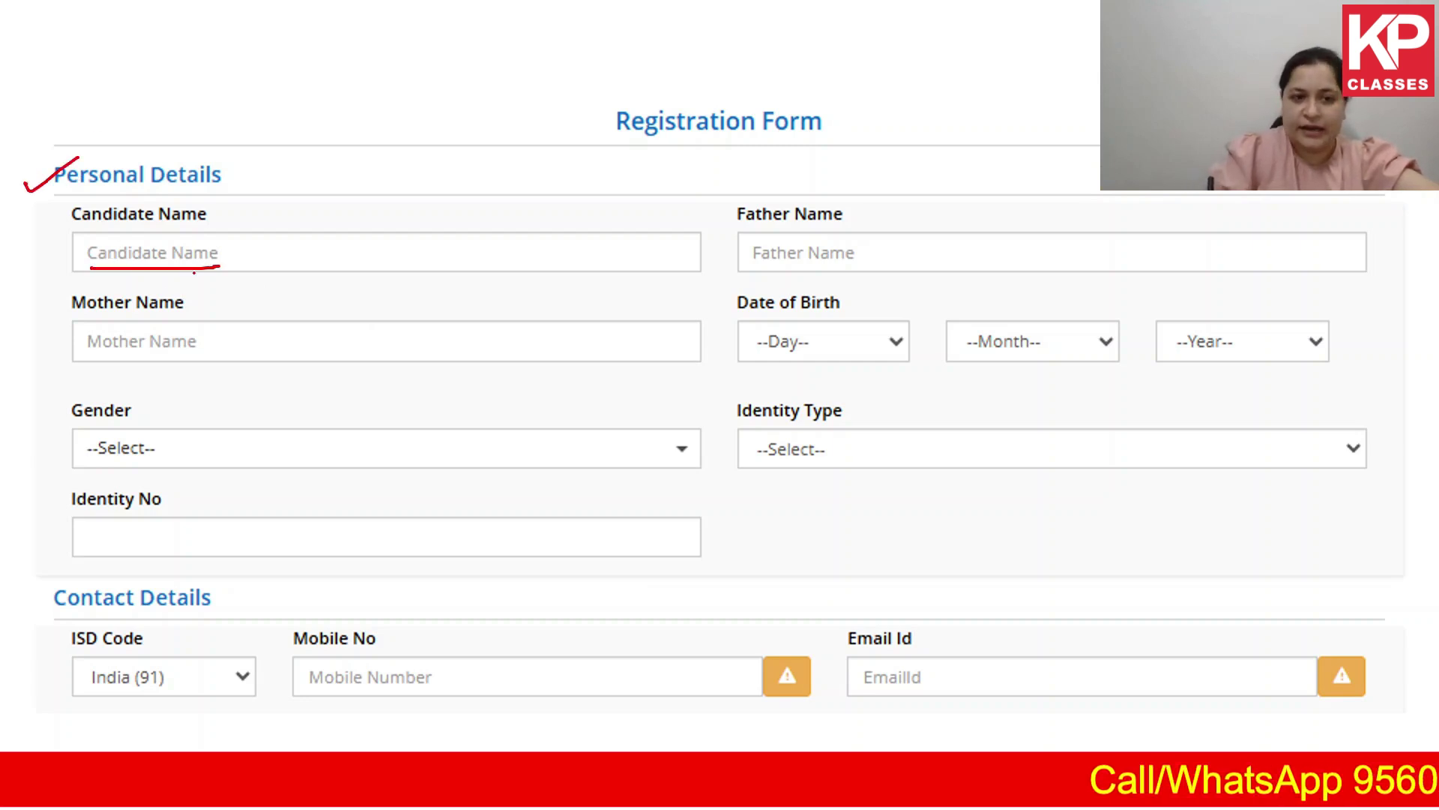
drag(86, 359, 211, 359)
drag(91, 473, 175, 465)
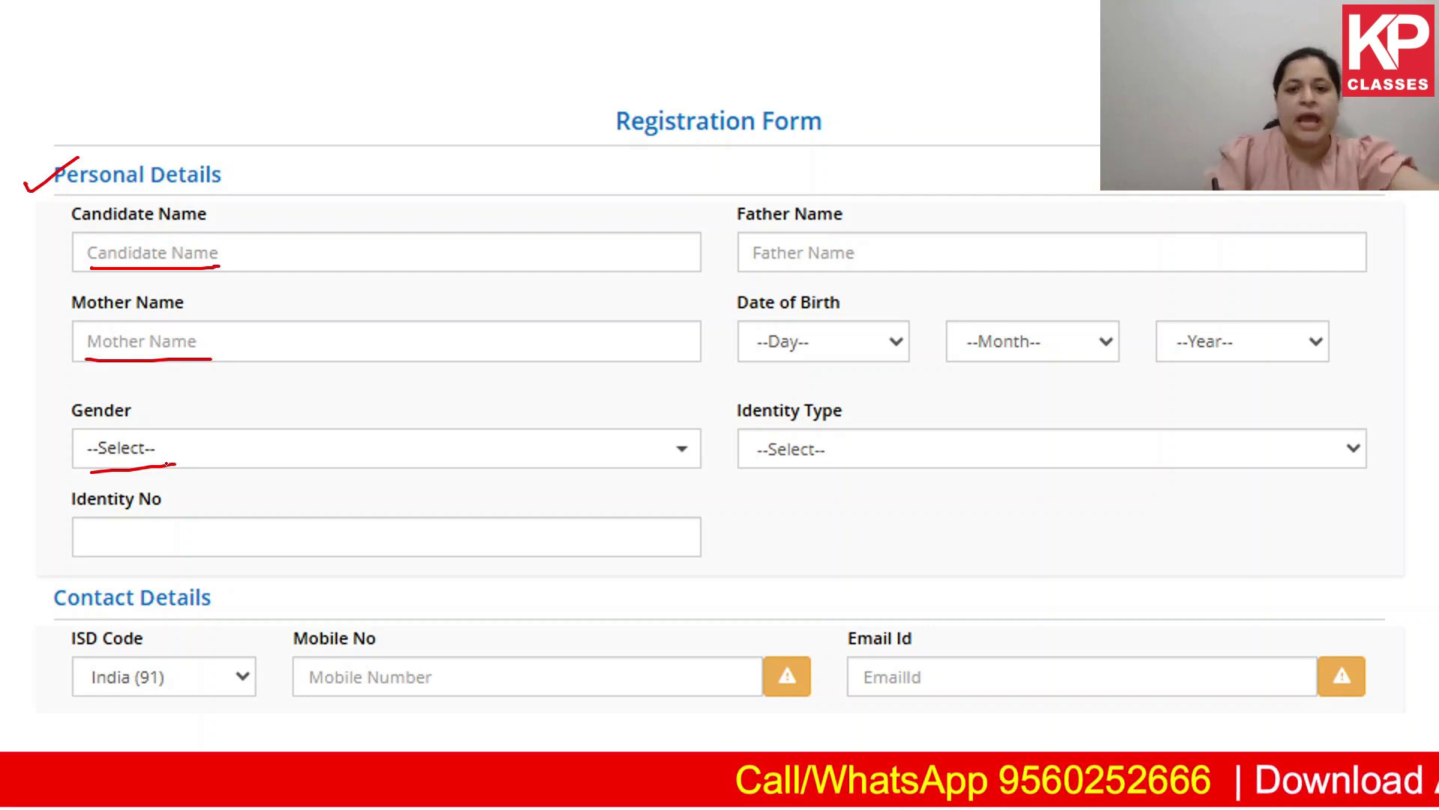
drag(727, 273, 784, 250)
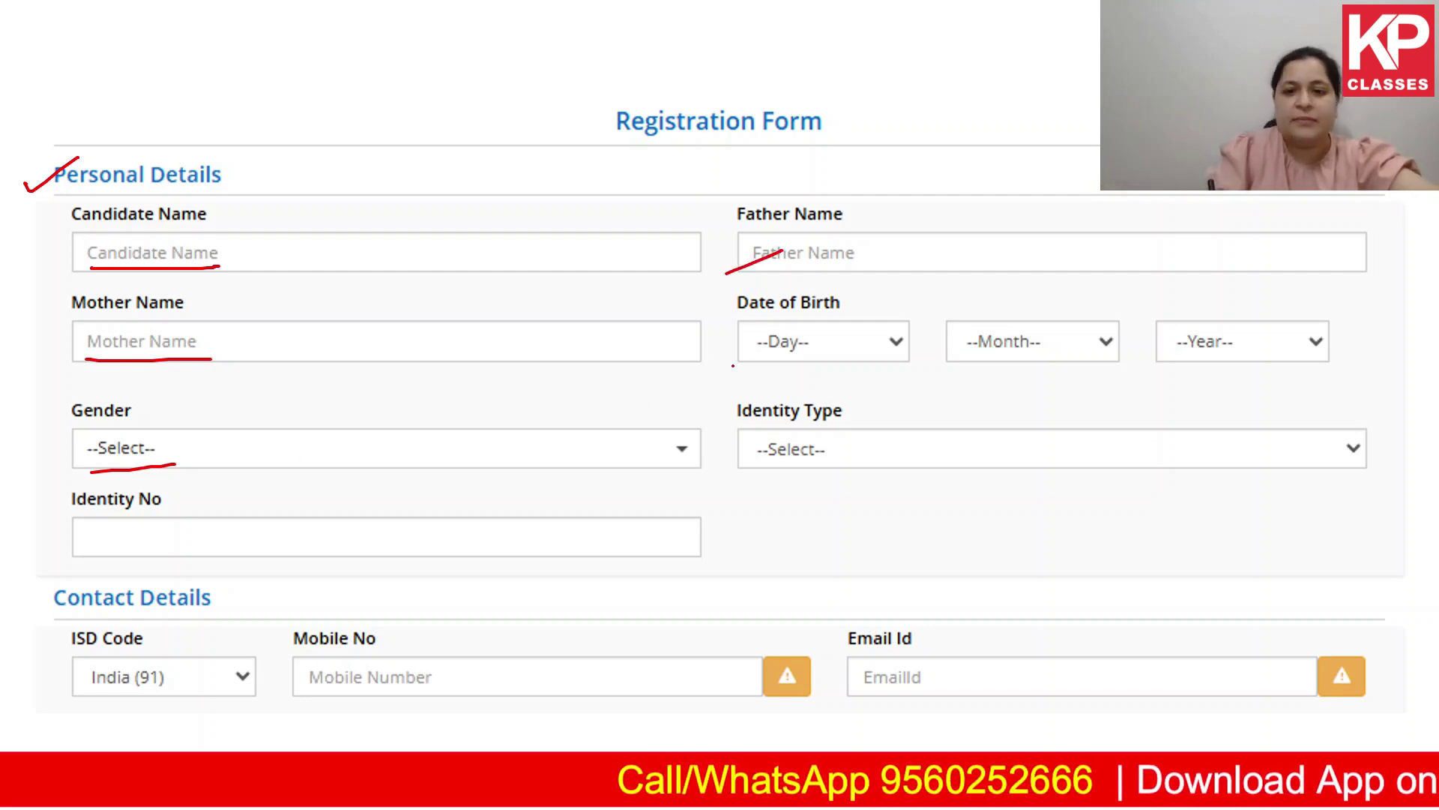
drag(733, 366, 762, 348)
drag(869, 363, 1017, 360)
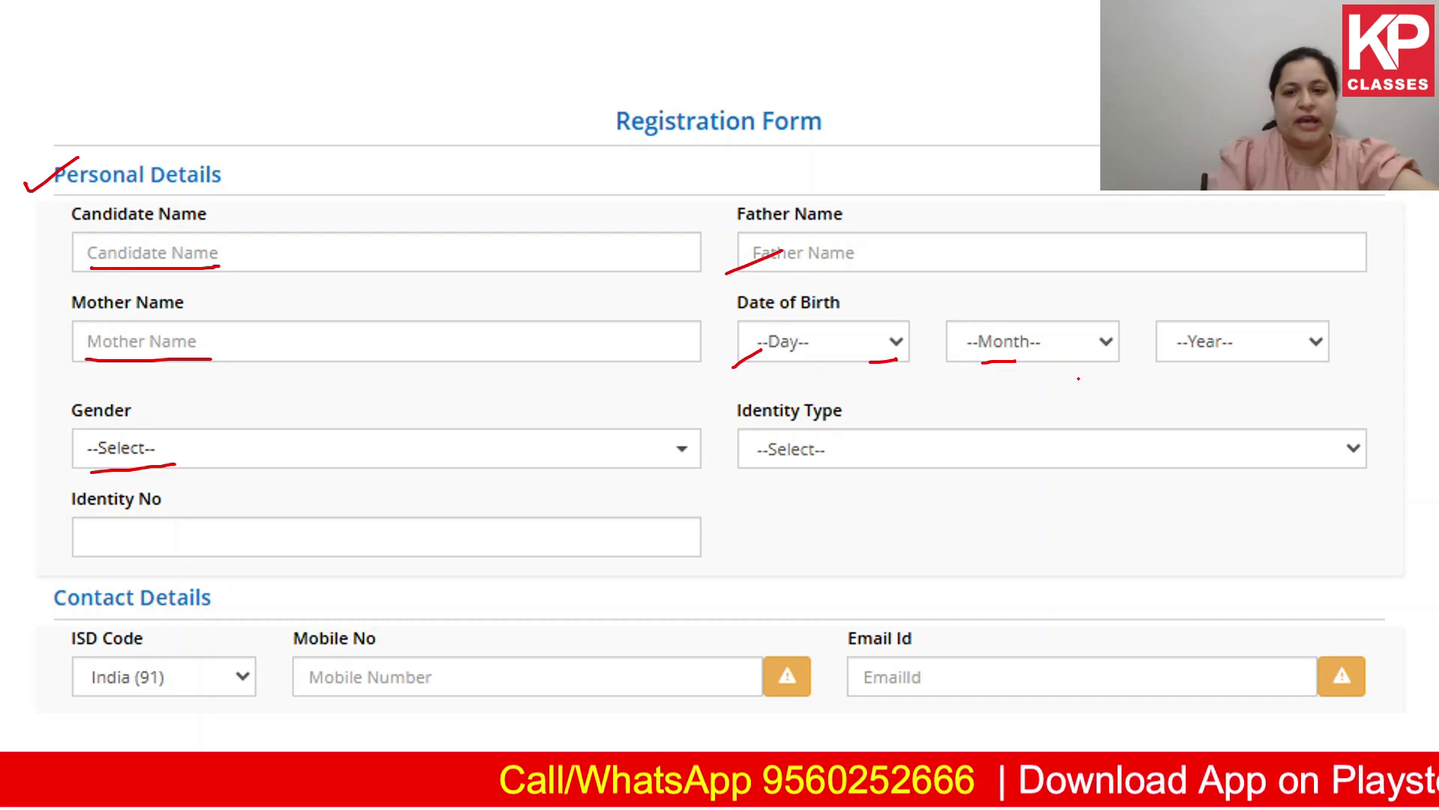
drag(1184, 363, 1234, 360)
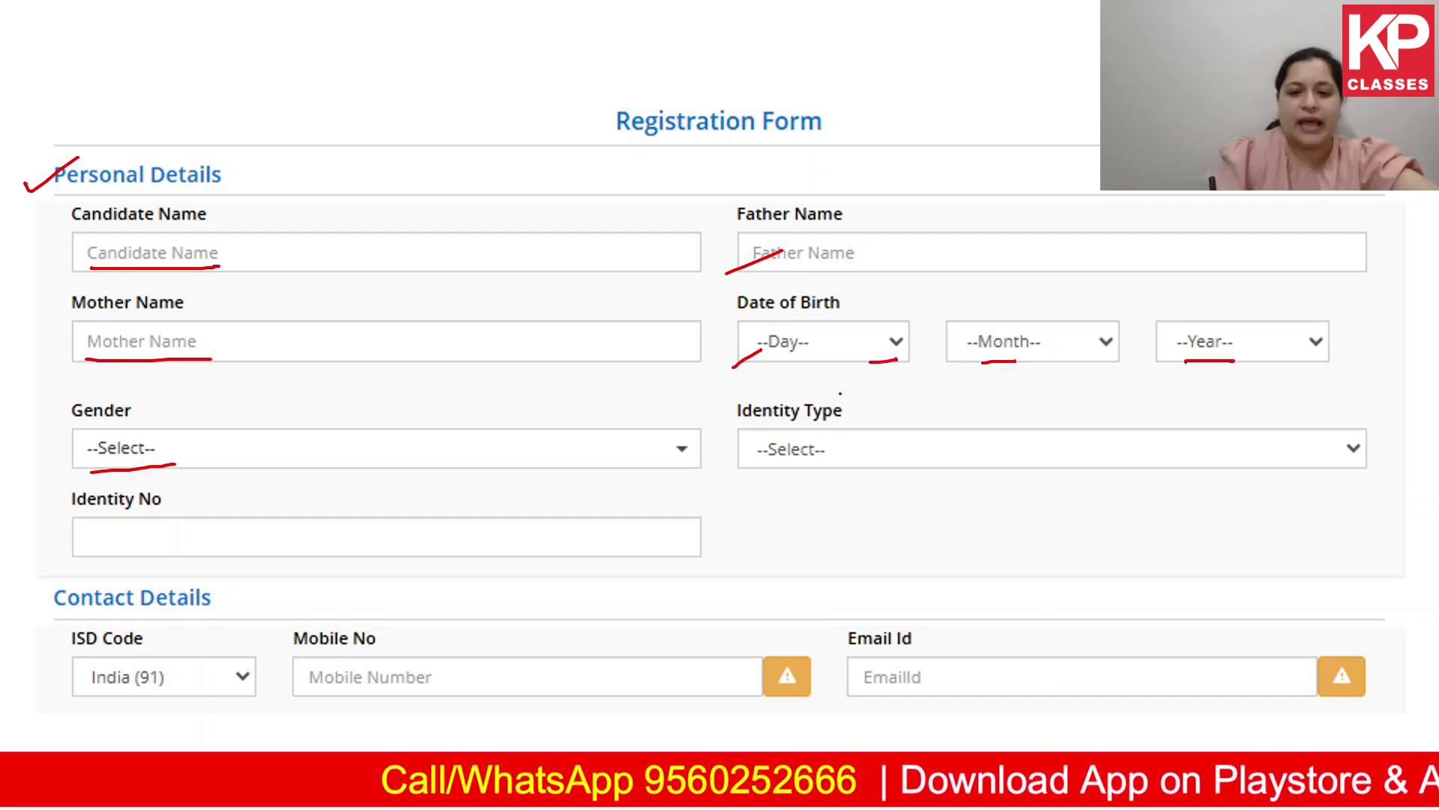
mouse_move(817, 382)
mouse_down()
mouse_move(764, 379)
mouse_move(721, 427)
mouse_move(859, 424)
mouse_move(830, 381)
mouse_move(806, 379)
mouse_up()
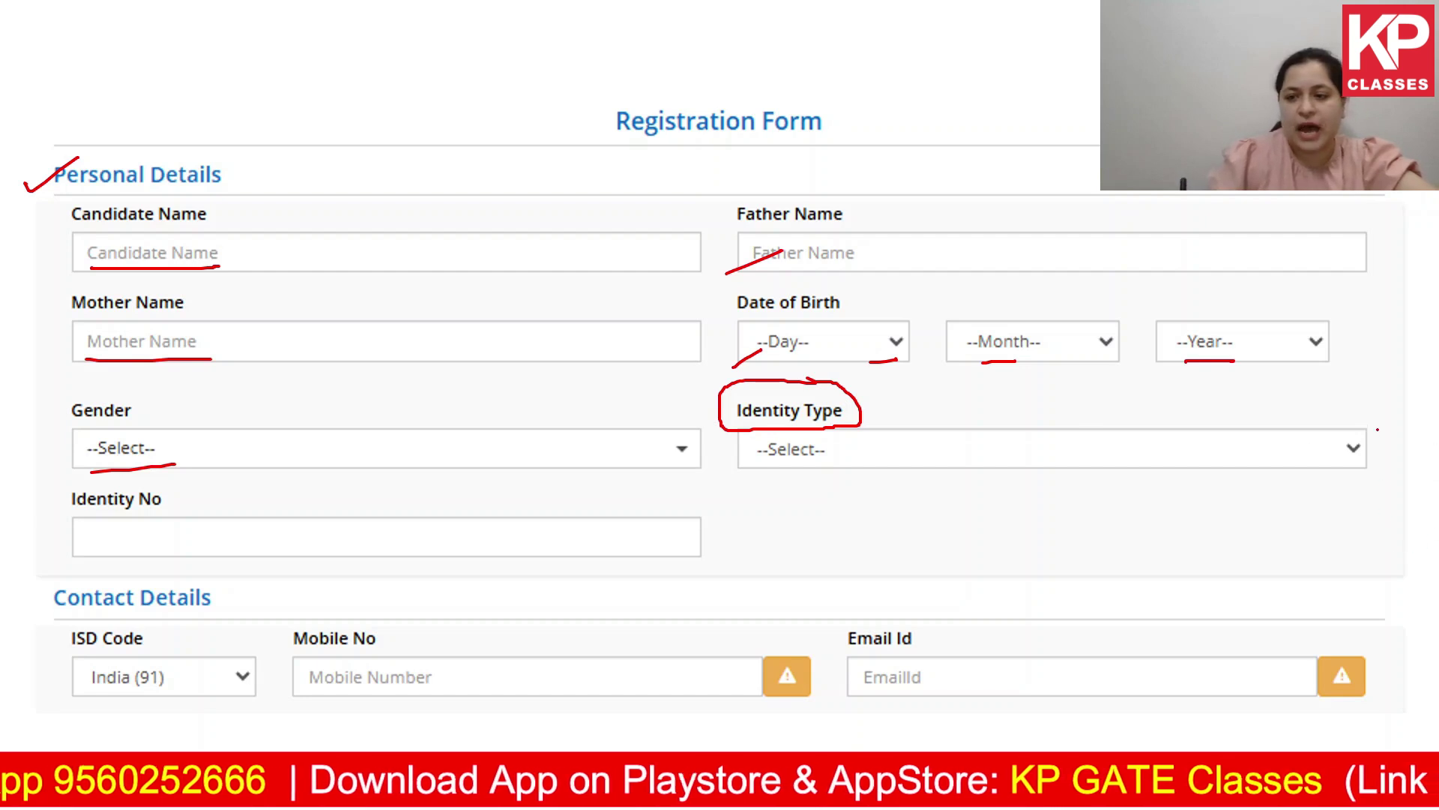
mouse_move(1373, 424)
mouse_down()
mouse_move(1332, 444)
mouse_move(1370, 420)
mouse_move(1353, 421)
mouse_up()
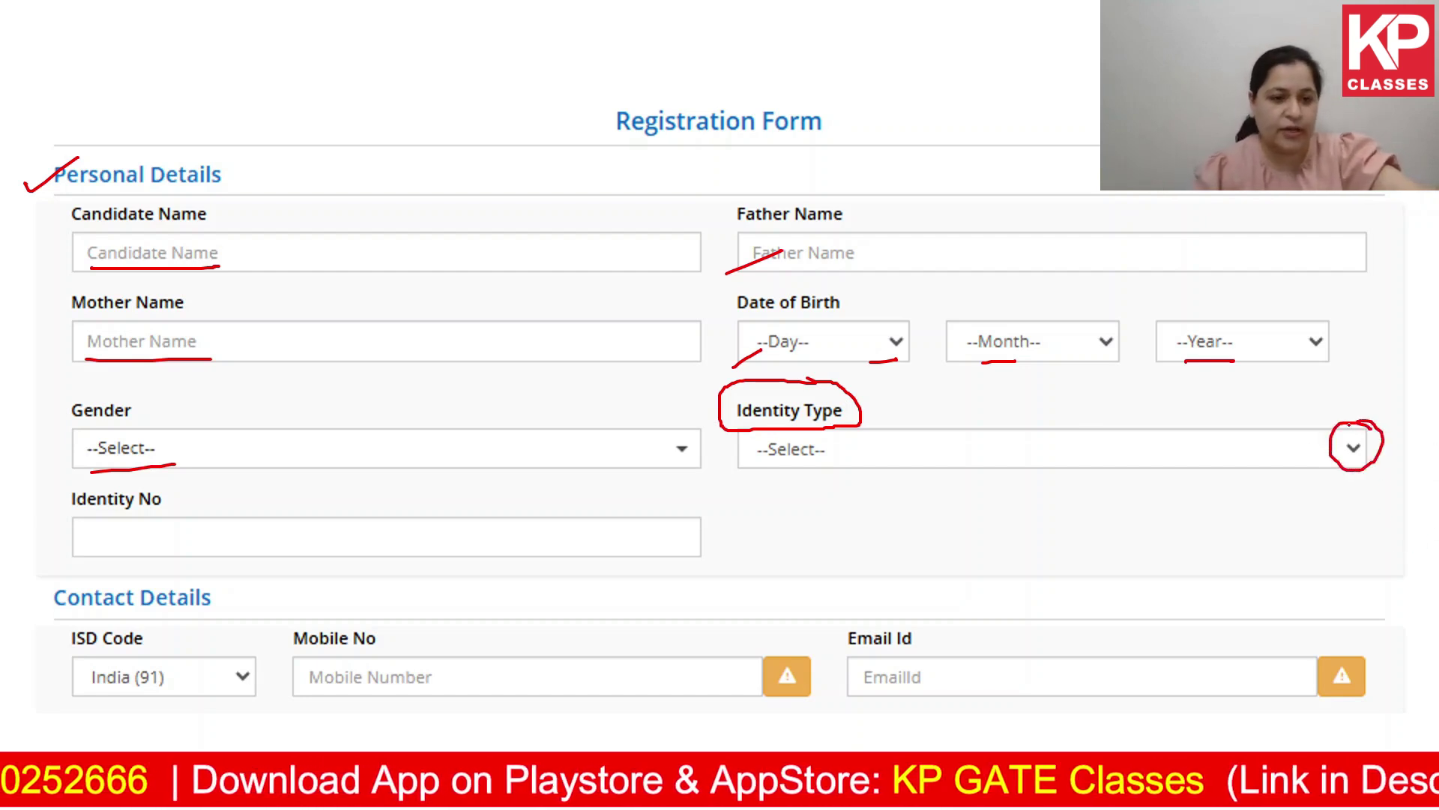
drag(31, 535, 124, 492)
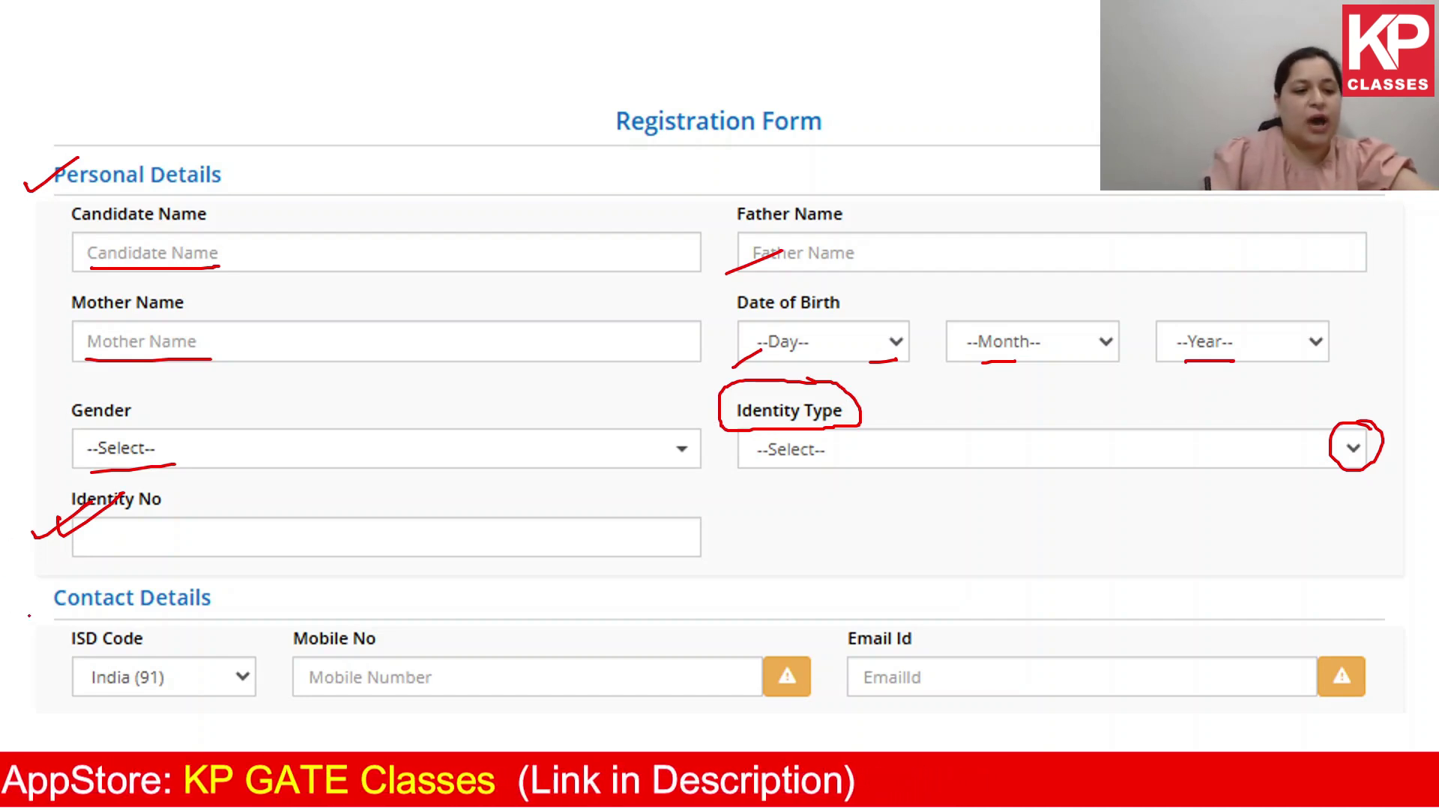
drag(52, 618, 222, 612)
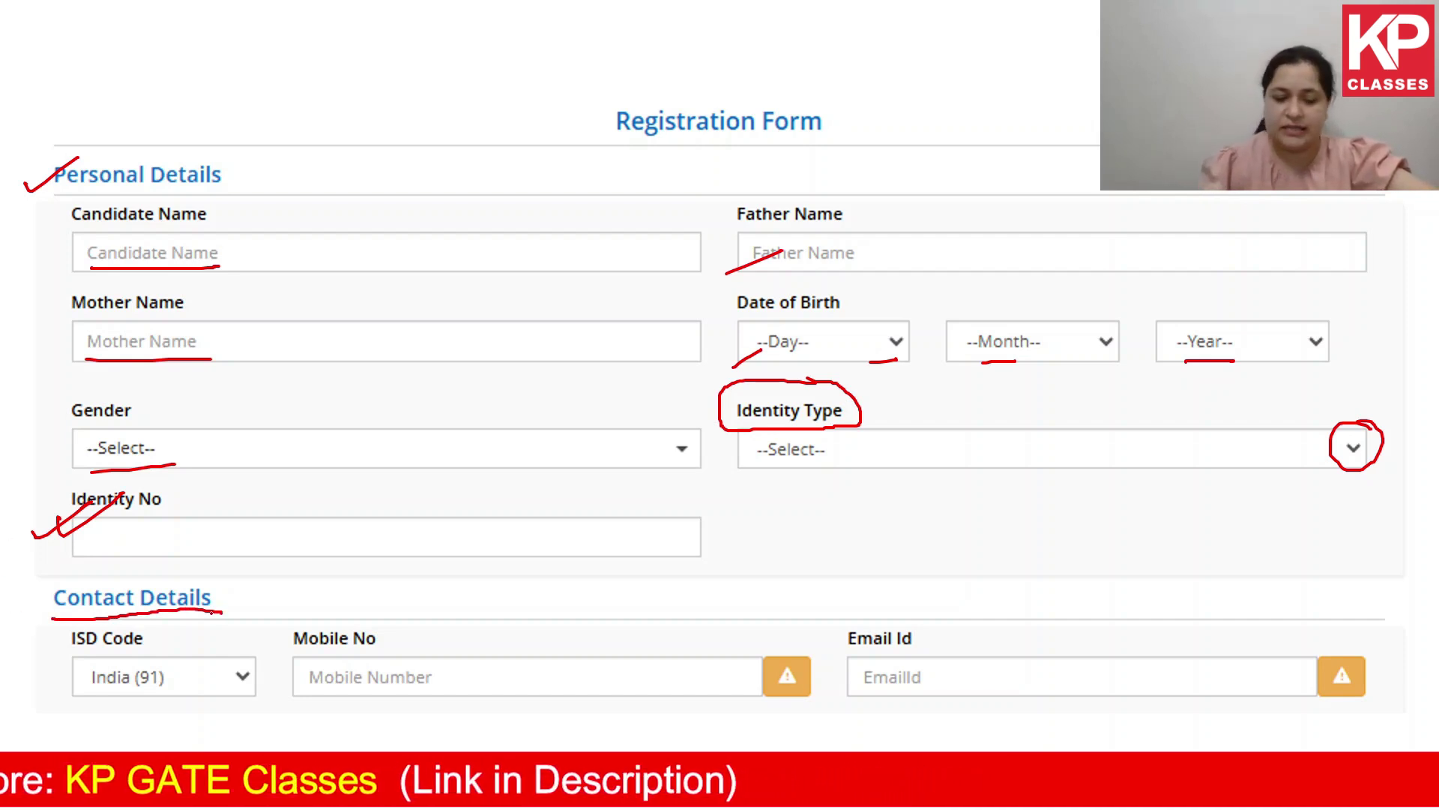
mouse_move(83, 656)
mouse_down()
mouse_move(56, 678)
mouse_move(82, 709)
mouse_move(227, 707)
mouse_move(260, 658)
mouse_move(80, 658)
mouse_up()
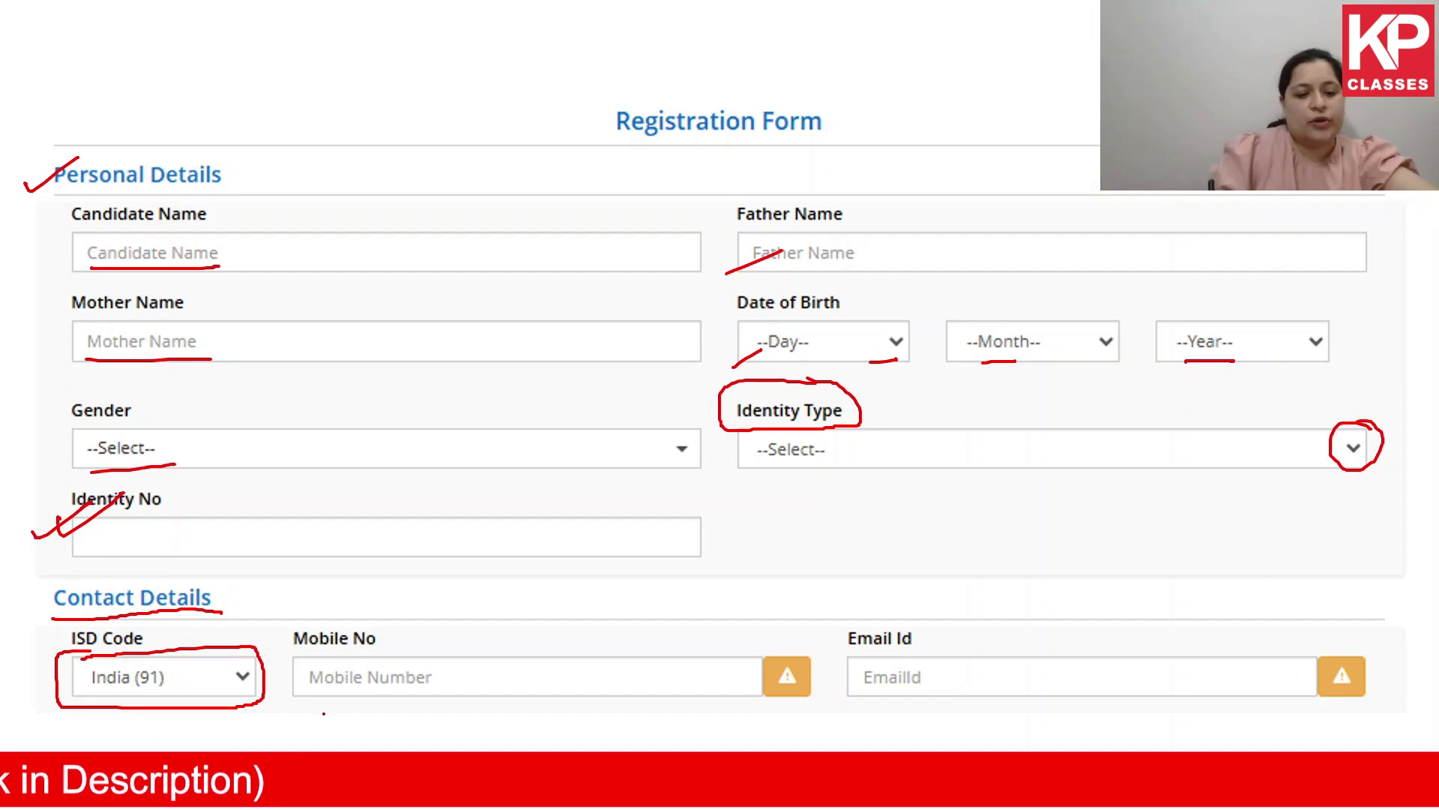
drag(321, 708, 503, 718)
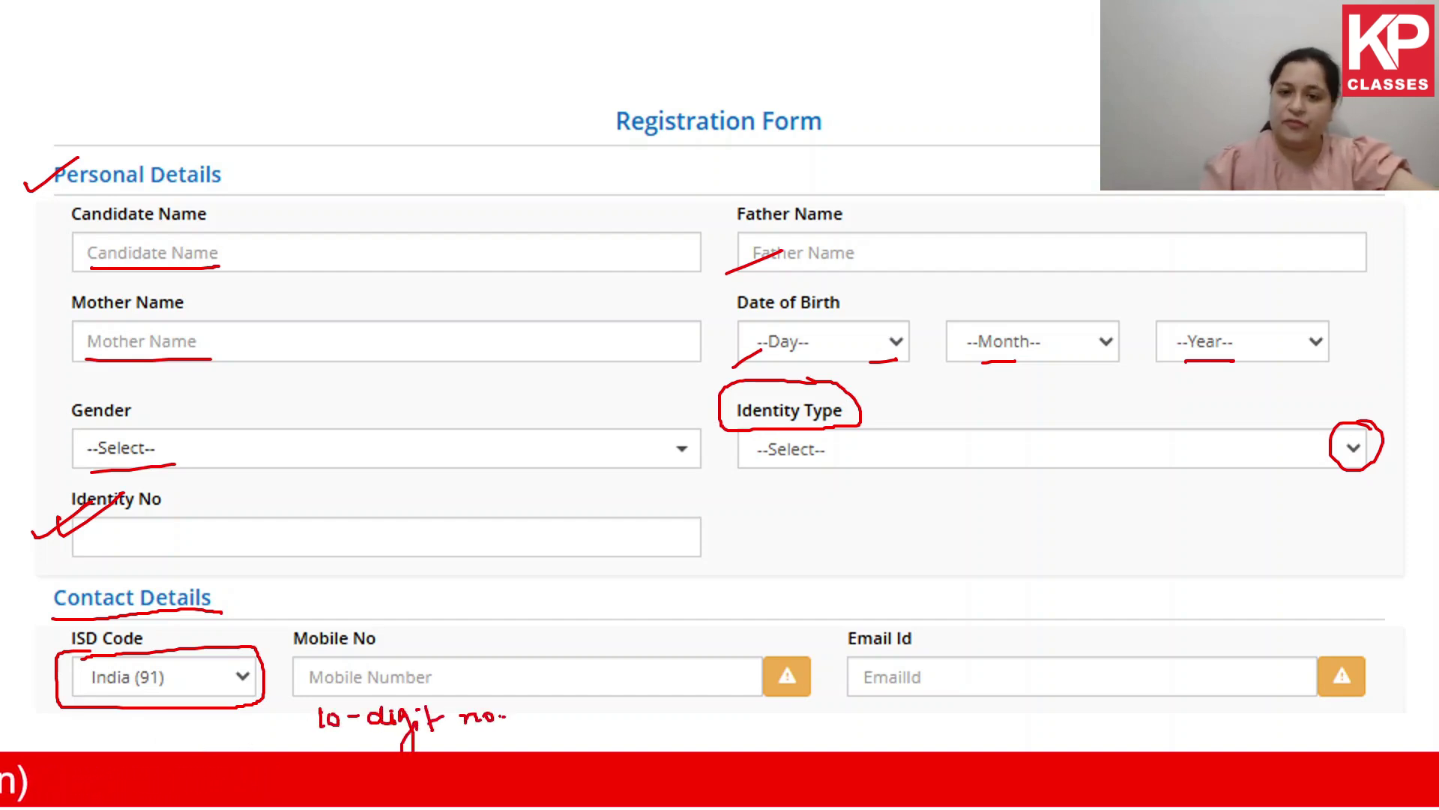
mouse_move(913, 613)
mouse_down()
mouse_move(832, 646)
mouse_move(927, 634)
mouse_move(896, 616)
mouse_up()
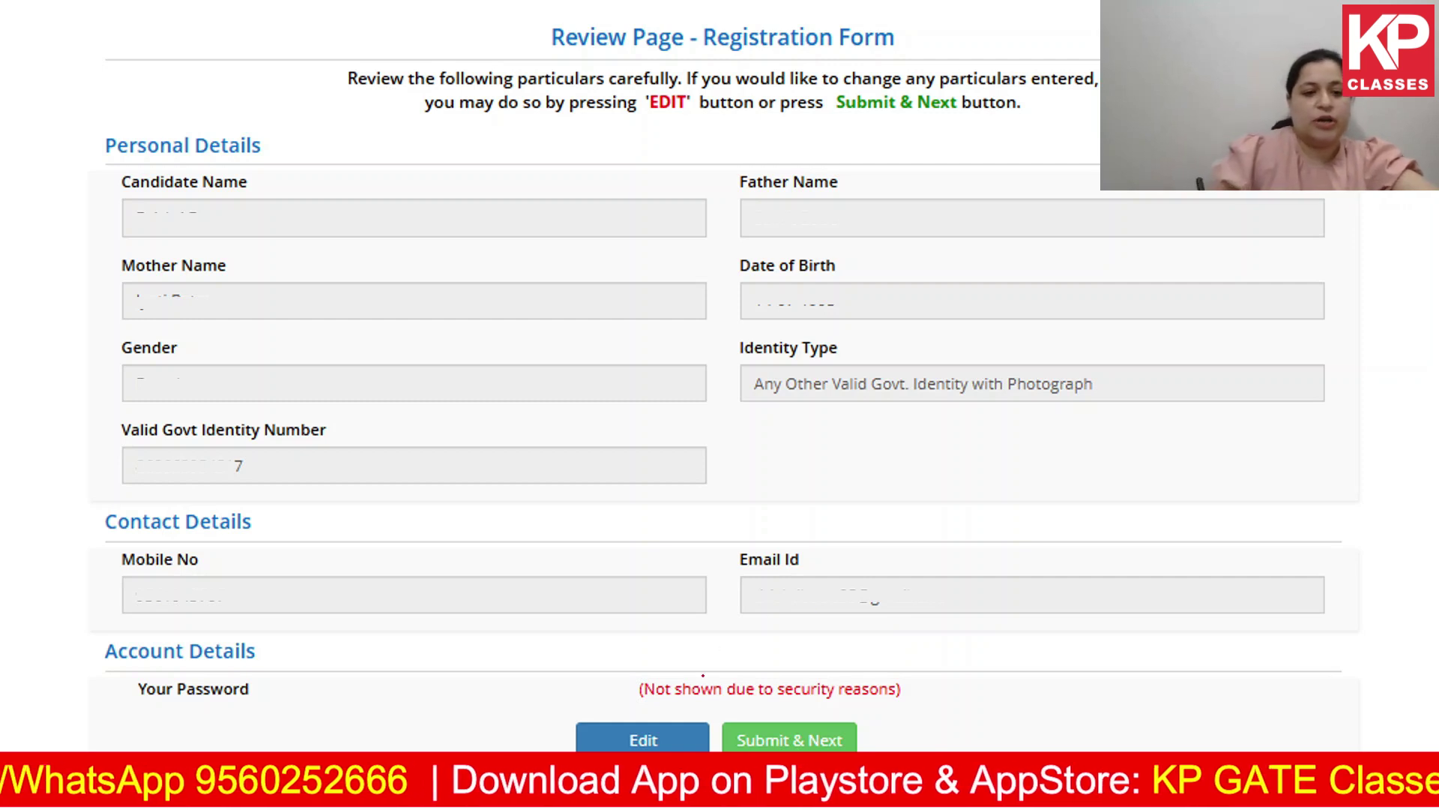
mouse_move(267, 687)
mouse_down()
mouse_move(356, 646)
mouse_move(359, 671)
mouse_move(328, 706)
mouse_move(358, 712)
mouse_move(398, 663)
mouse_move(421, 664)
mouse_move(434, 686)
mouse_move(457, 658)
mouse_up()
click(367, 642)
click(341, 693)
click(327, 740)
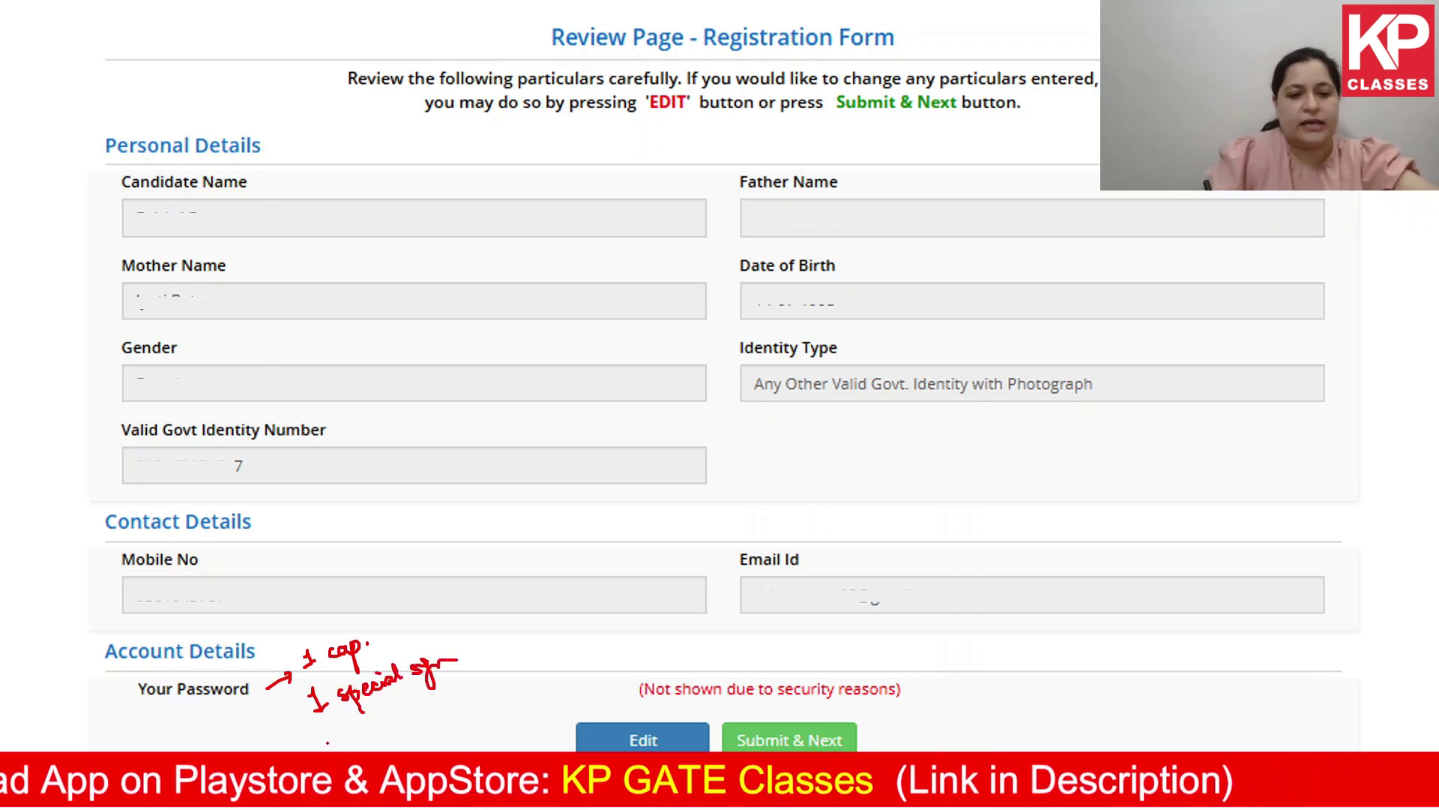
mouse_move(324, 735)
mouse_down()
mouse_move(330, 747)
mouse_move(426, 701)
mouse_up()
click(351, 734)
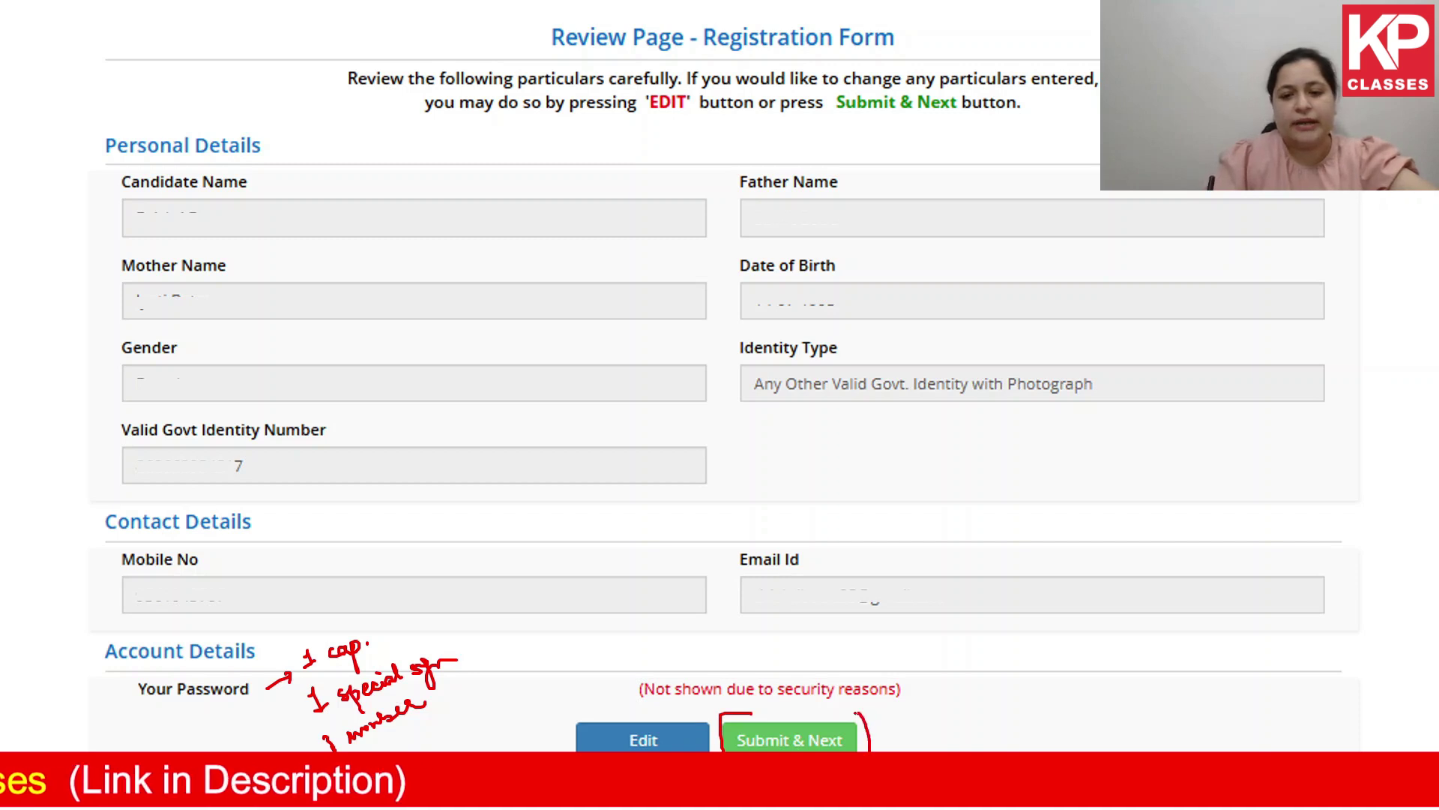
drag(859, 712, 724, 711)
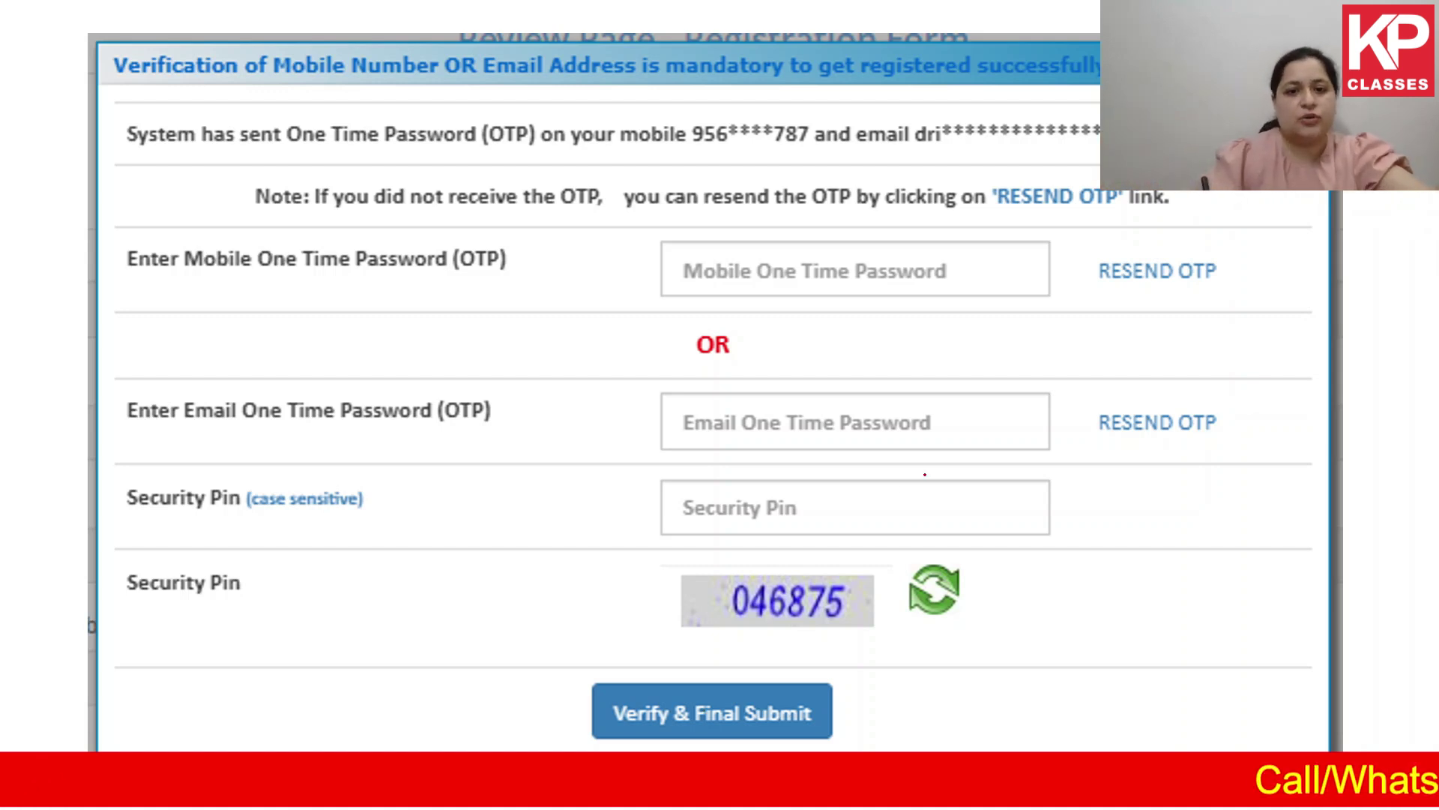
drag(625, 295, 683, 268)
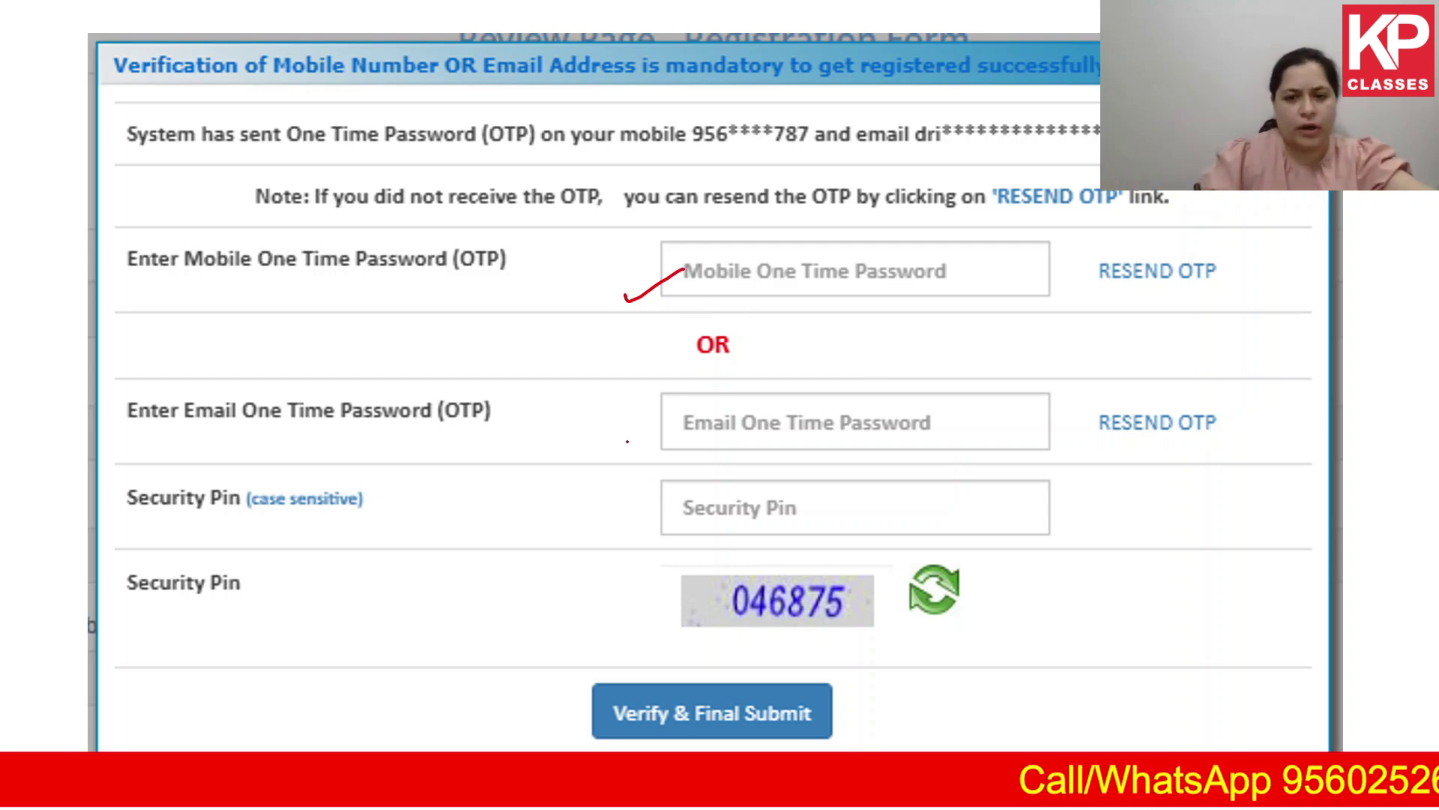
drag(627, 441, 681, 414)
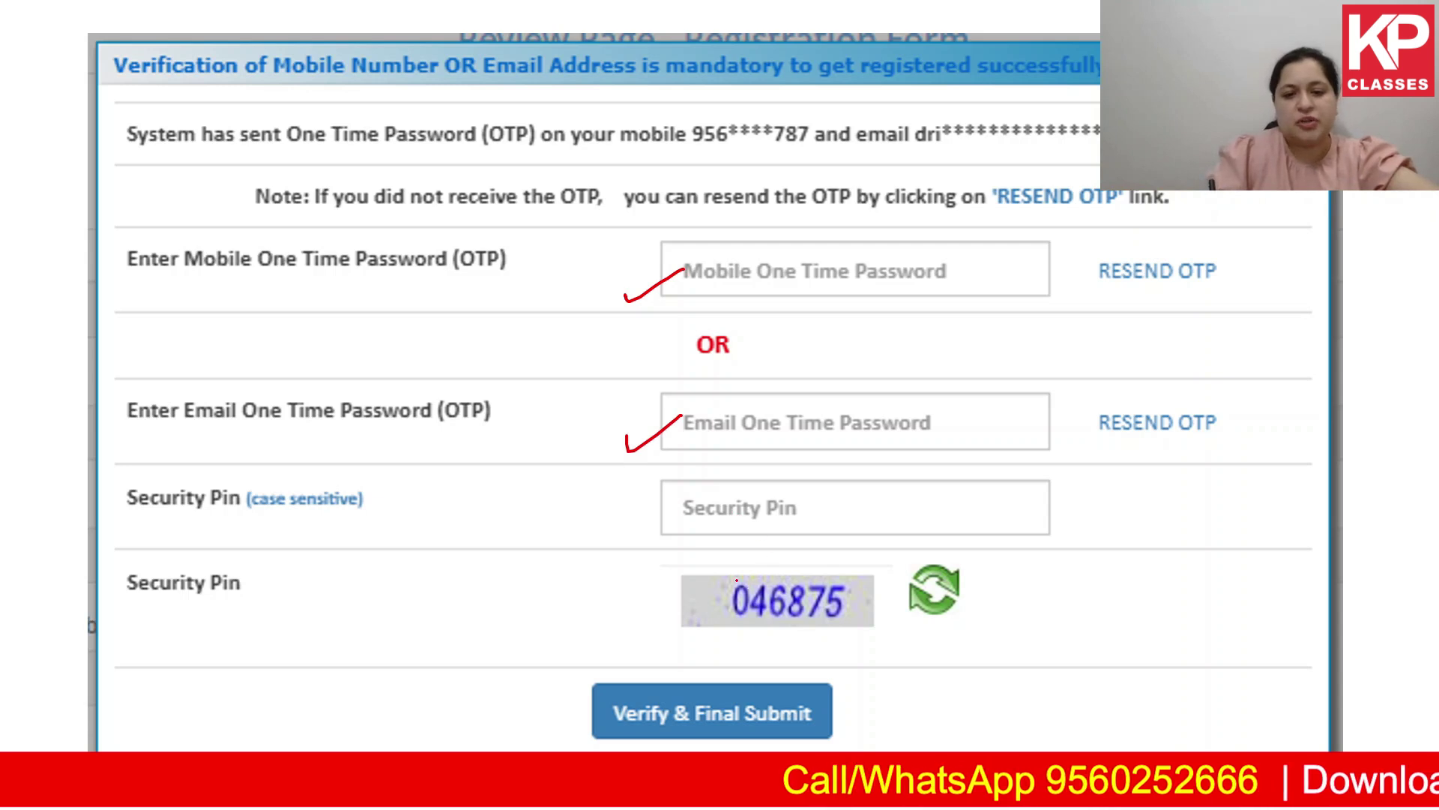
mouse_move(701, 568)
mouse_down()
mouse_move(681, 632)
mouse_move(824, 634)
mouse_move(838, 561)
mouse_move(730, 569)
mouse_move(789, 530)
mouse_up()
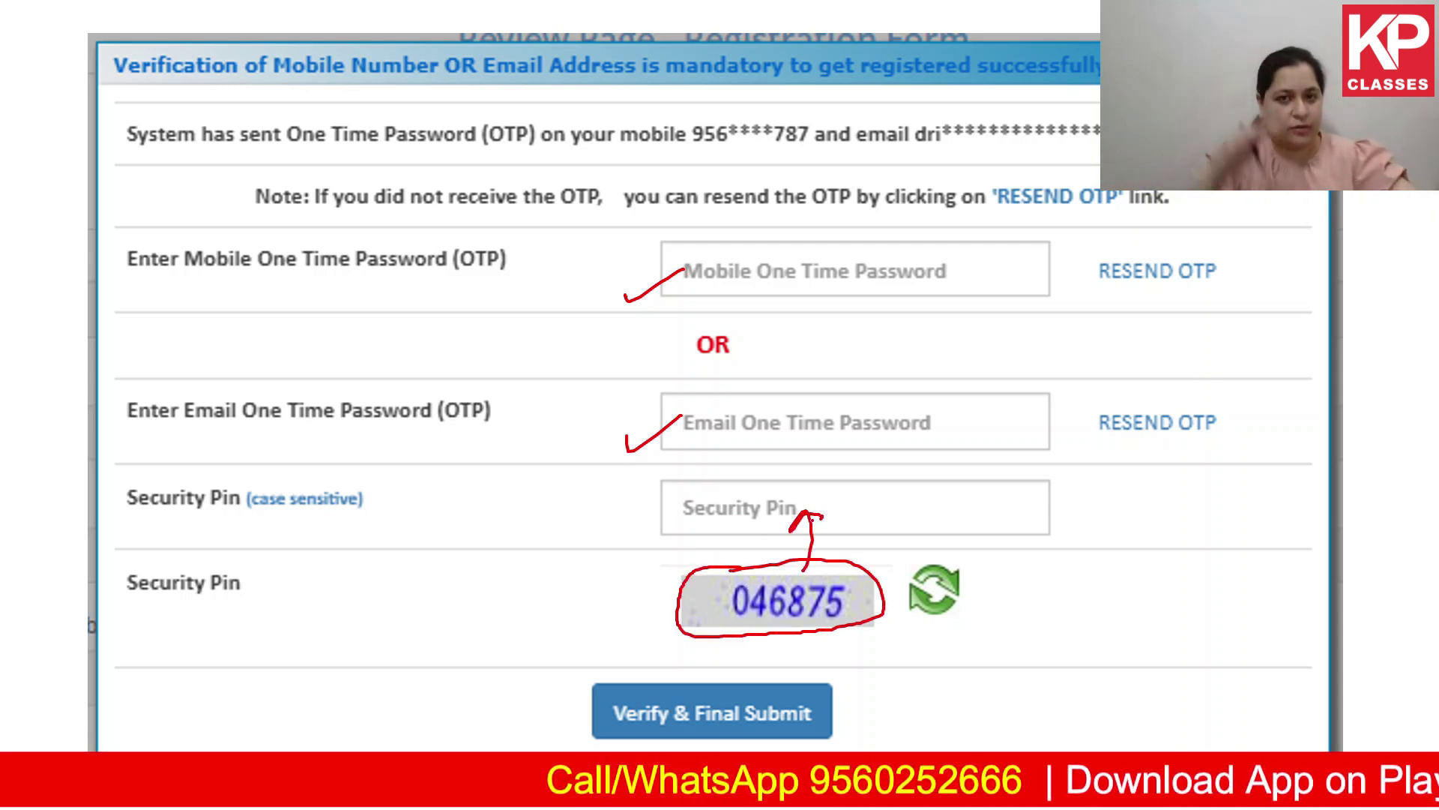
drag(618, 675, 584, 734)
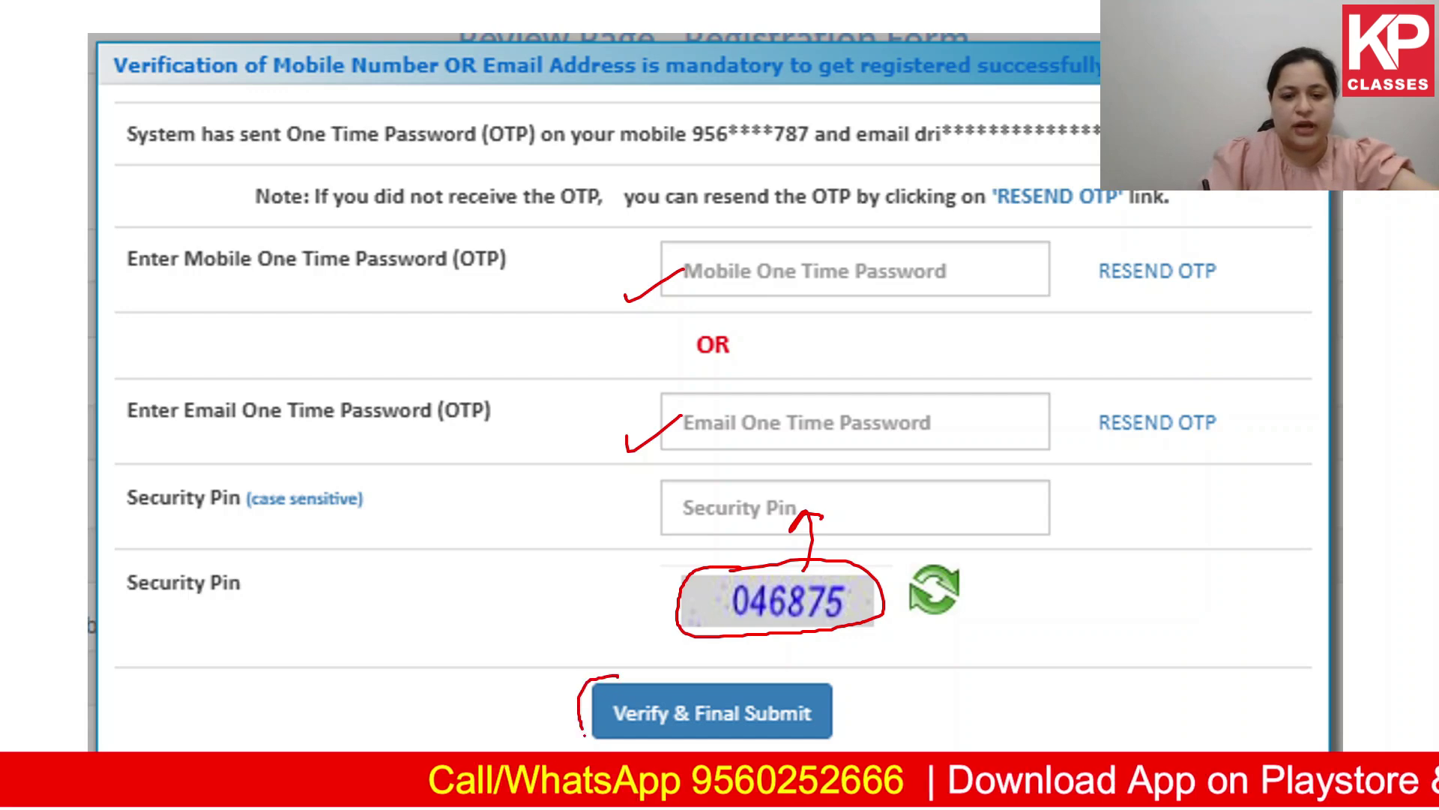
mouse_move(776, 741)
mouse_down()
mouse_move(815, 661)
mouse_move(559, 669)
mouse_up()
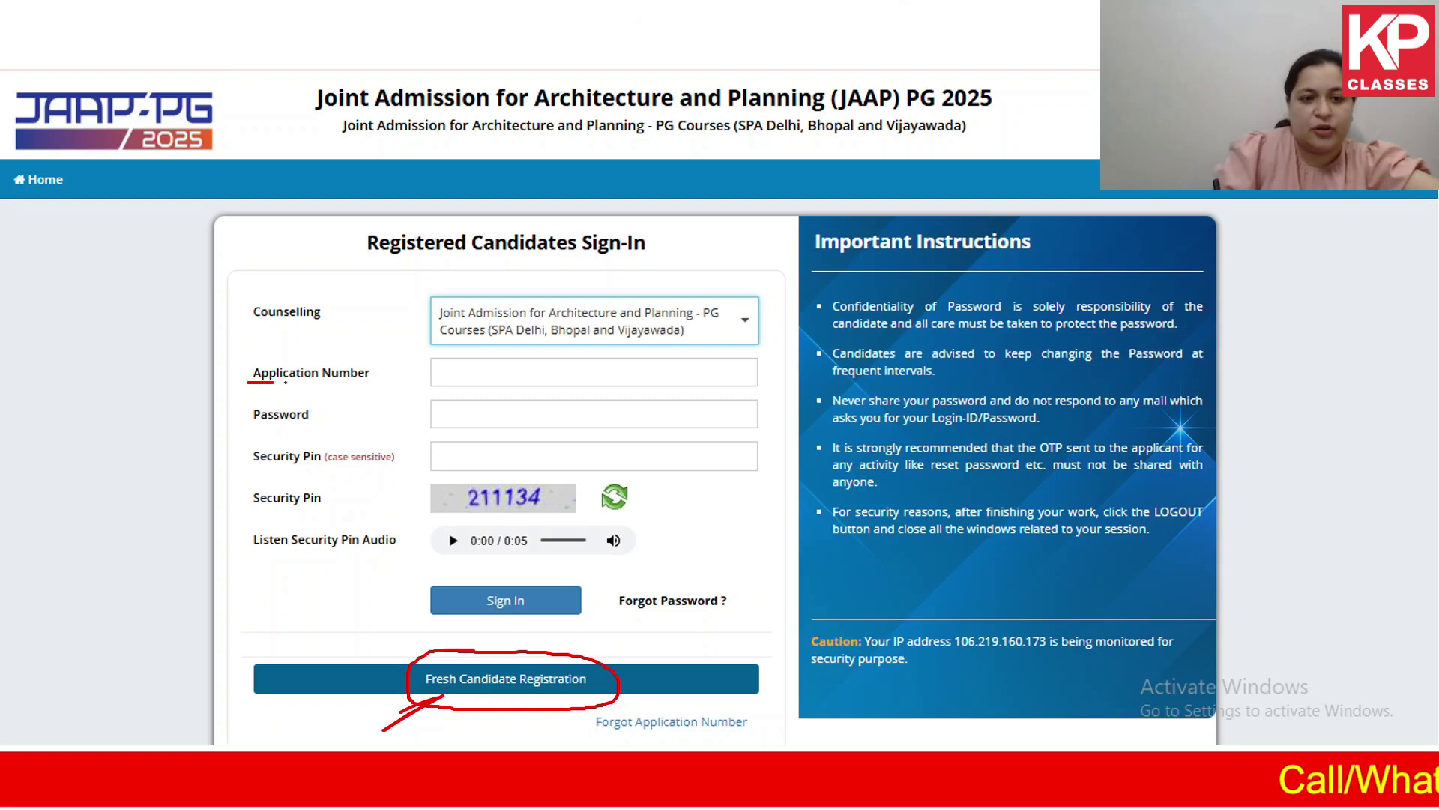
drag(286, 383, 378, 377)
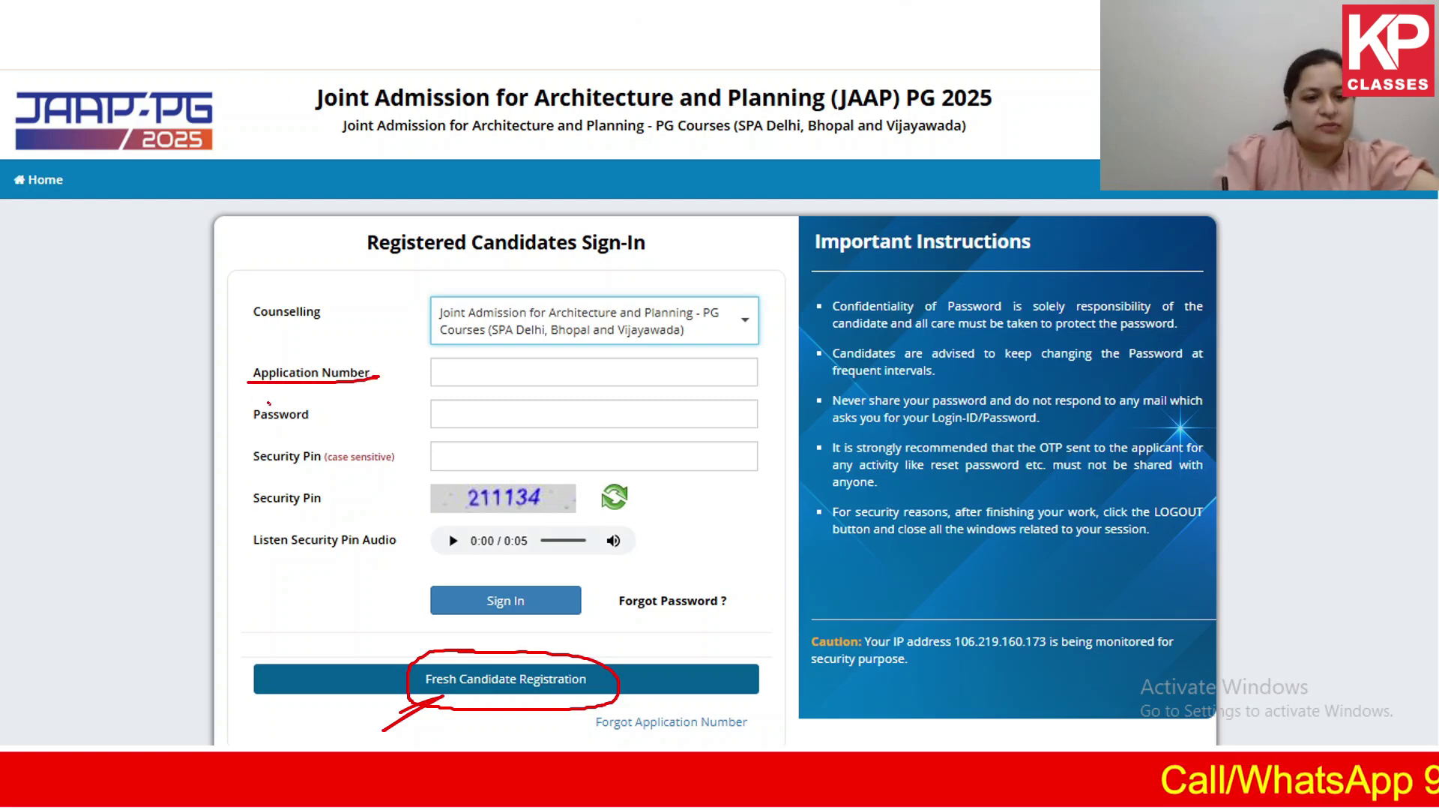
mouse_move(268, 402)
mouse_down()
mouse_move(290, 433)
mouse_move(219, 410)
mouse_up()
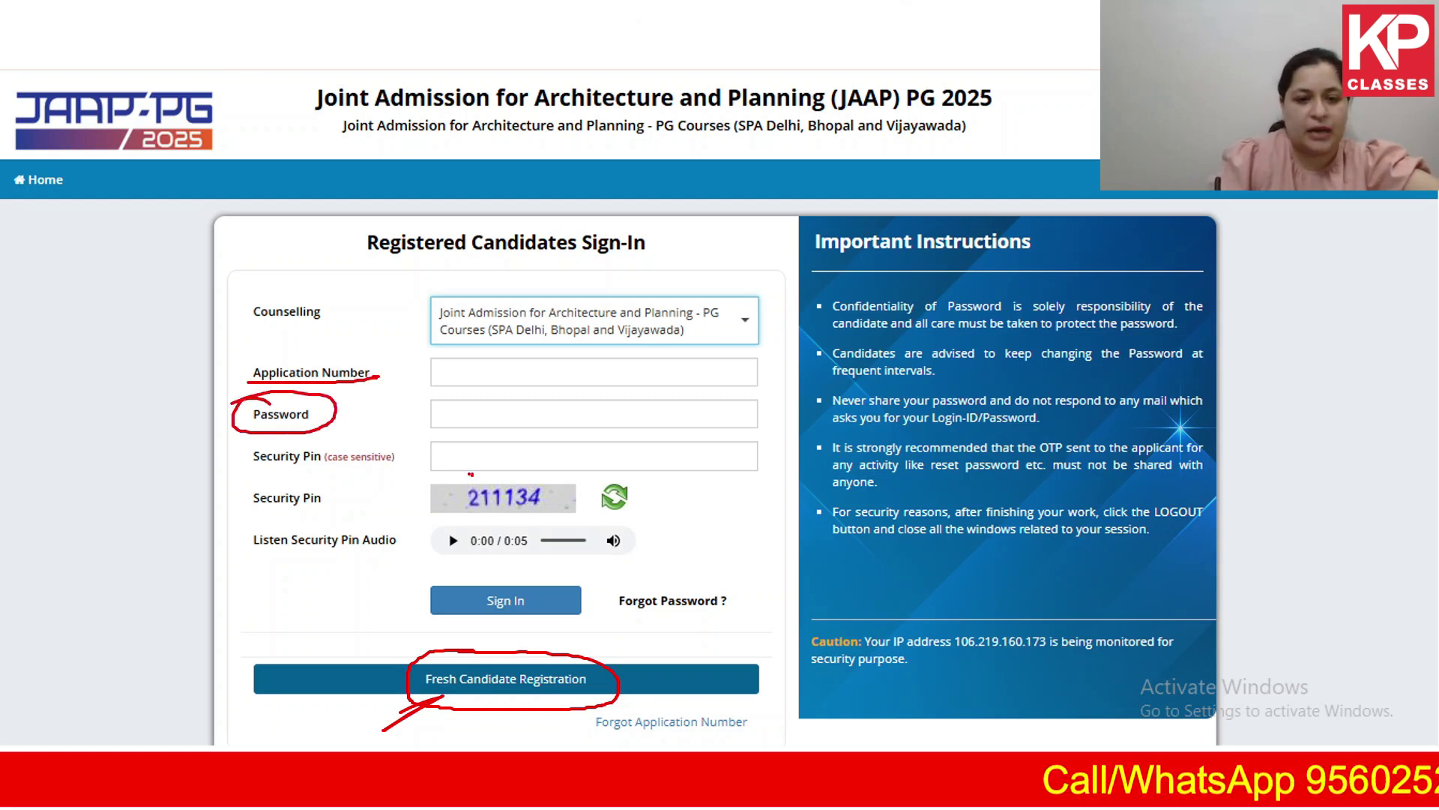
mouse_move(471, 473)
mouse_down()
mouse_move(497, 516)
mouse_move(561, 482)
mouse_move(470, 474)
mouse_up()
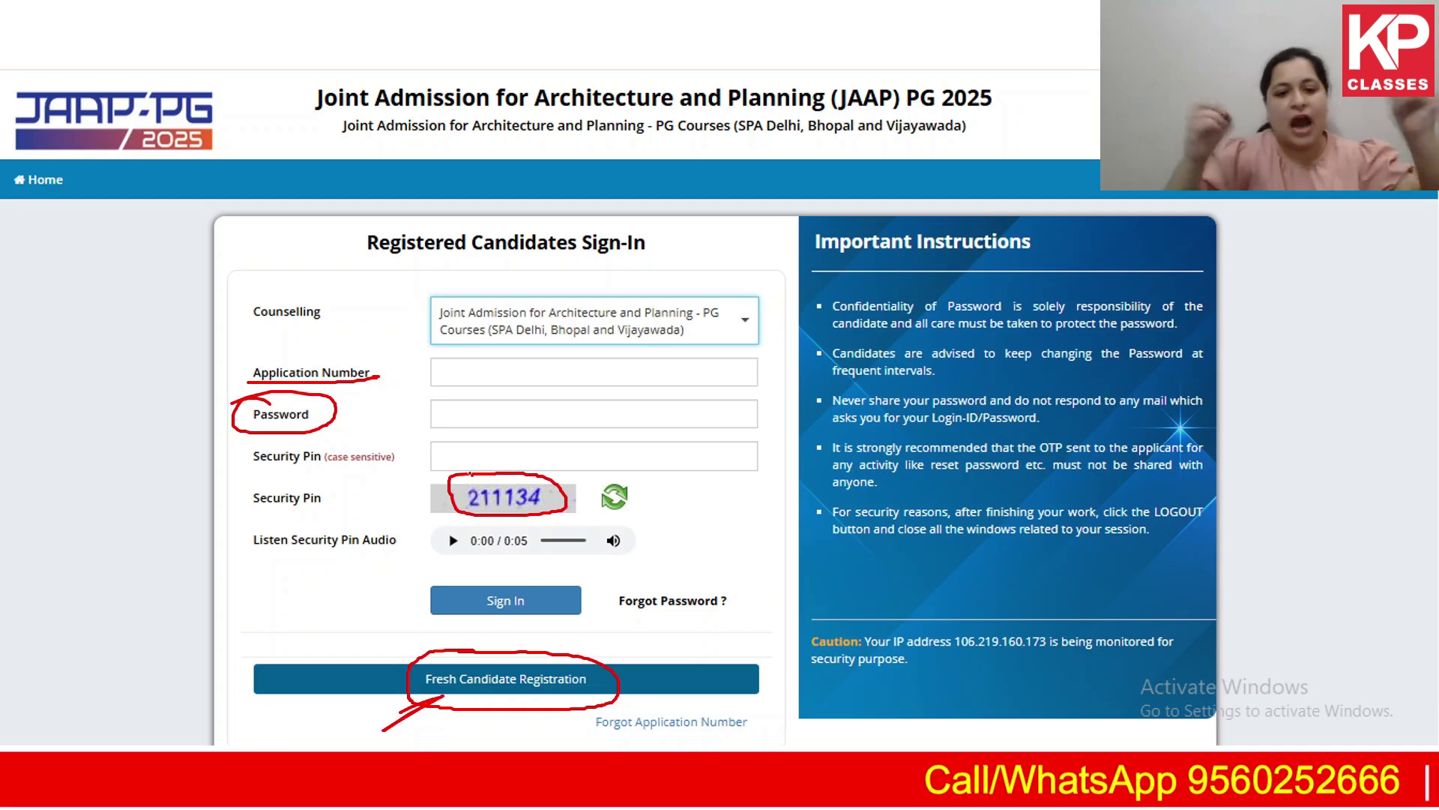
mouse_move(469, 602)
mouse_down()
mouse_move(528, 578)
mouse_move(469, 583)
mouse_up()
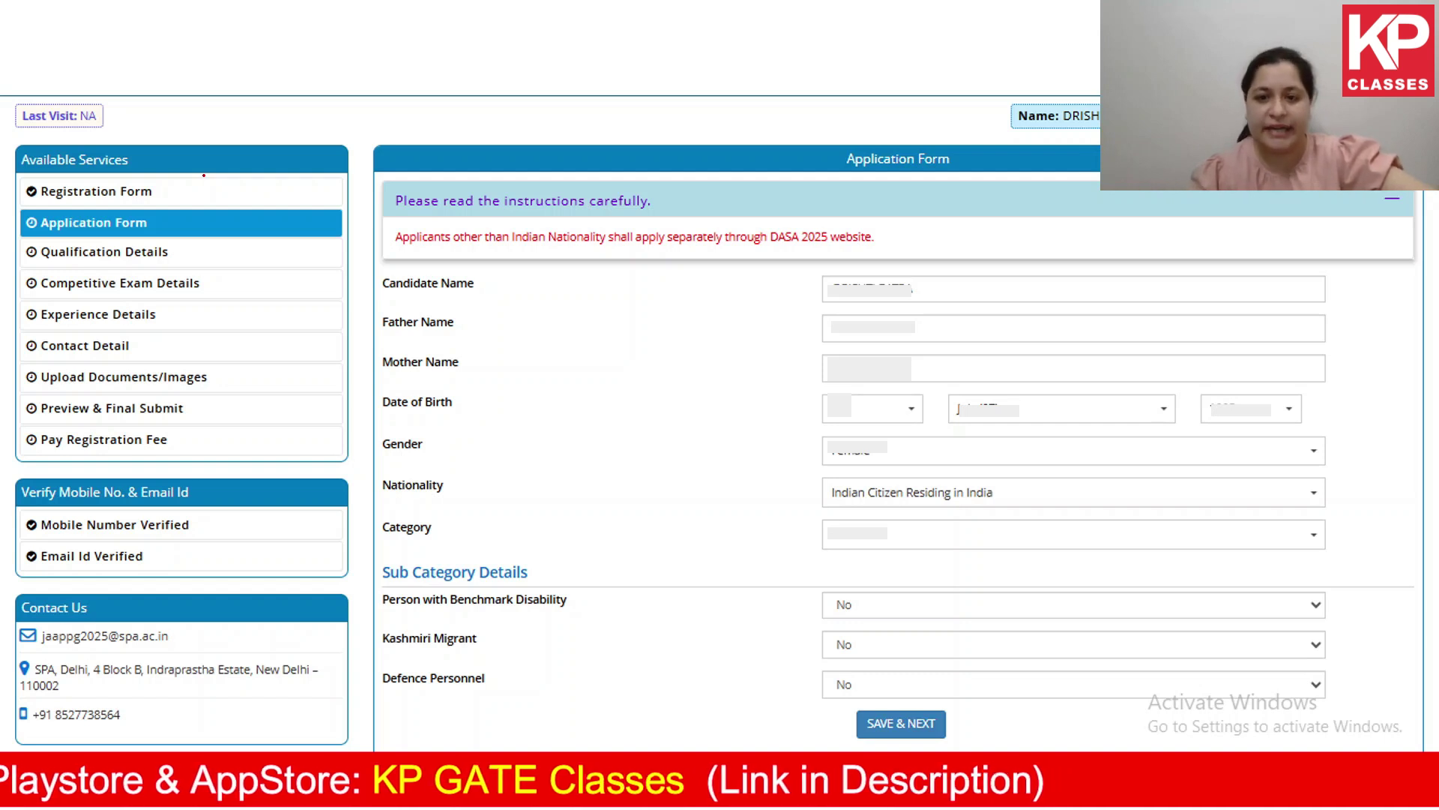
drag(786, 502, 849, 478)
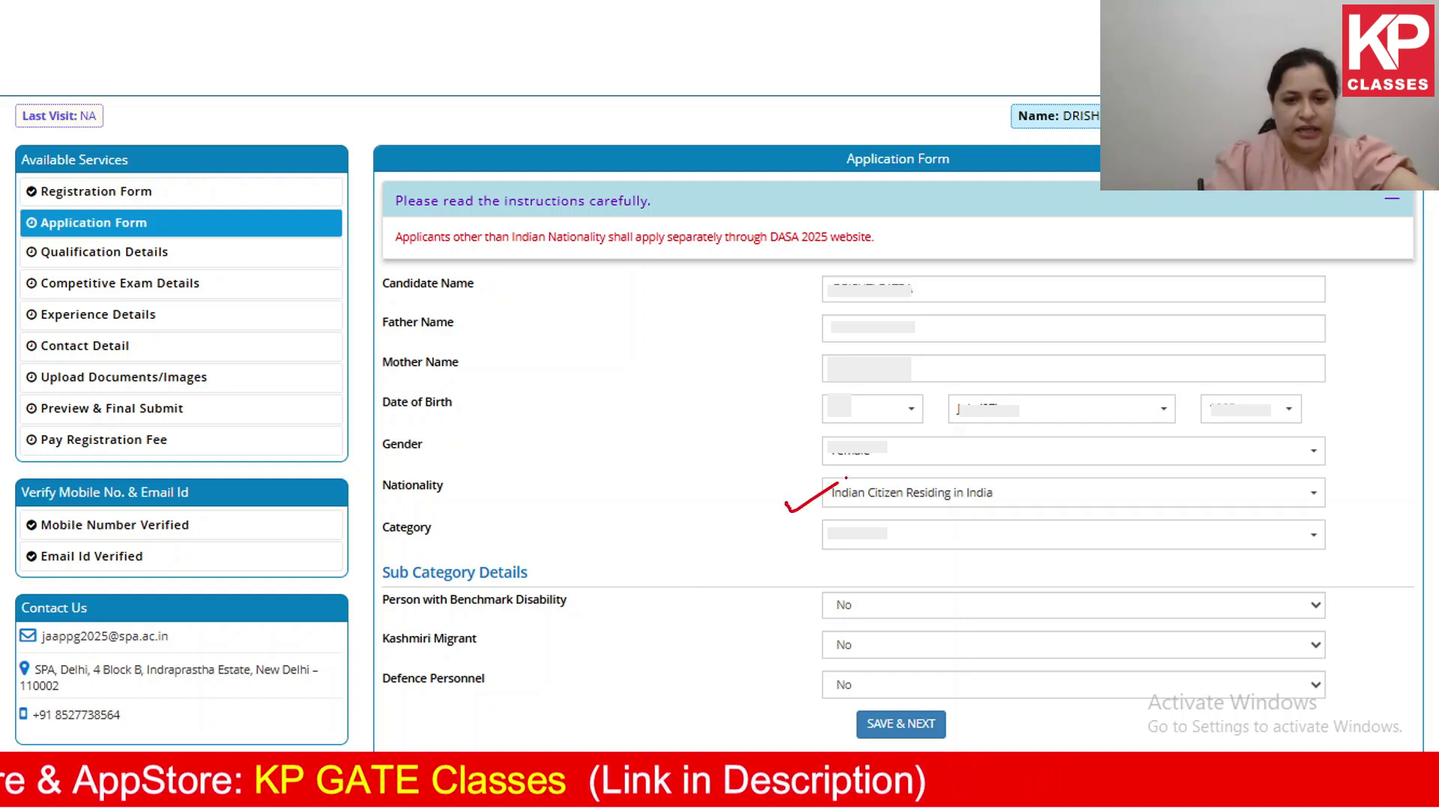
drag(795, 545, 888, 495)
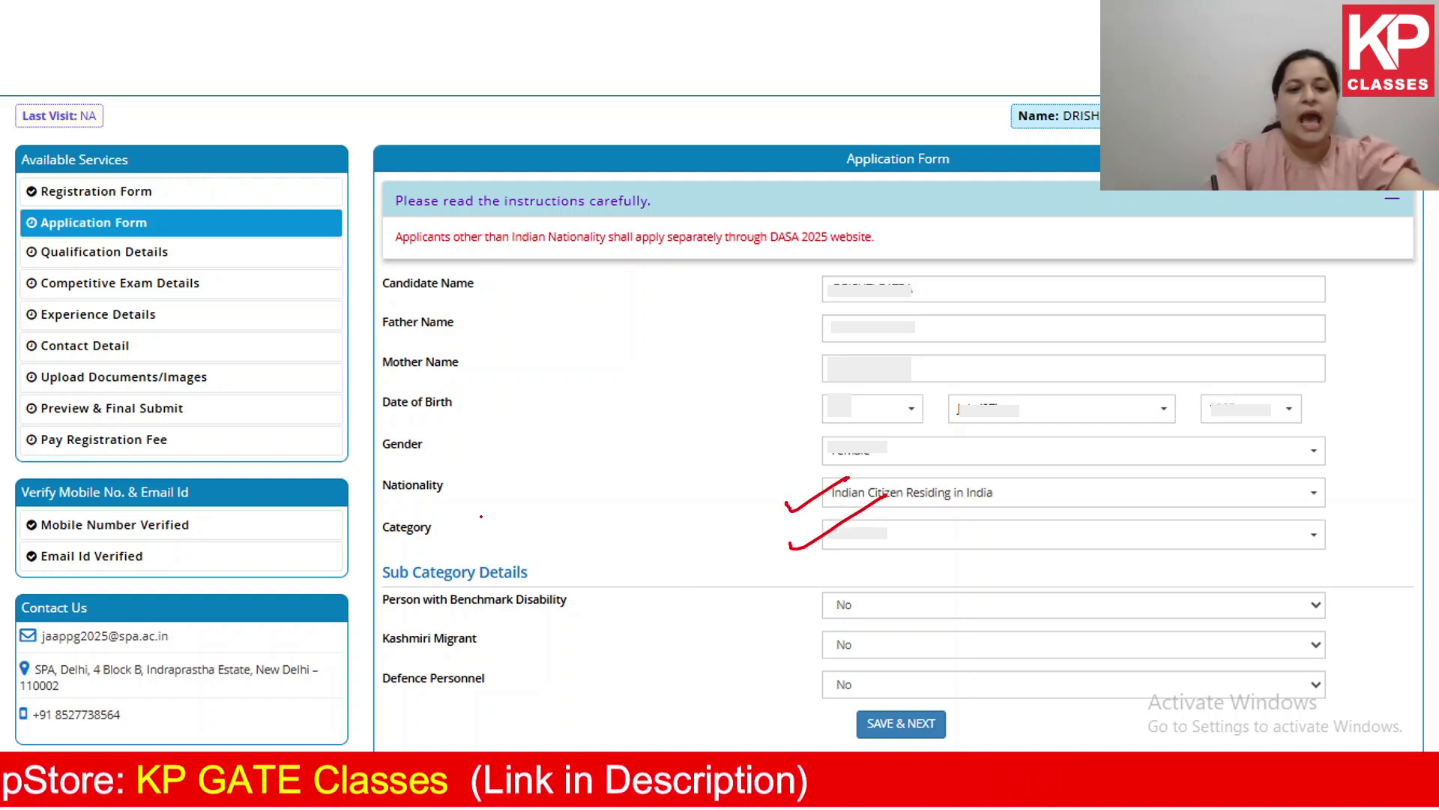
mouse_move(414, 553)
mouse_down()
mouse_move(357, 582)
mouse_move(465, 589)
mouse_move(536, 569)
mouse_move(418, 557)
mouse_up()
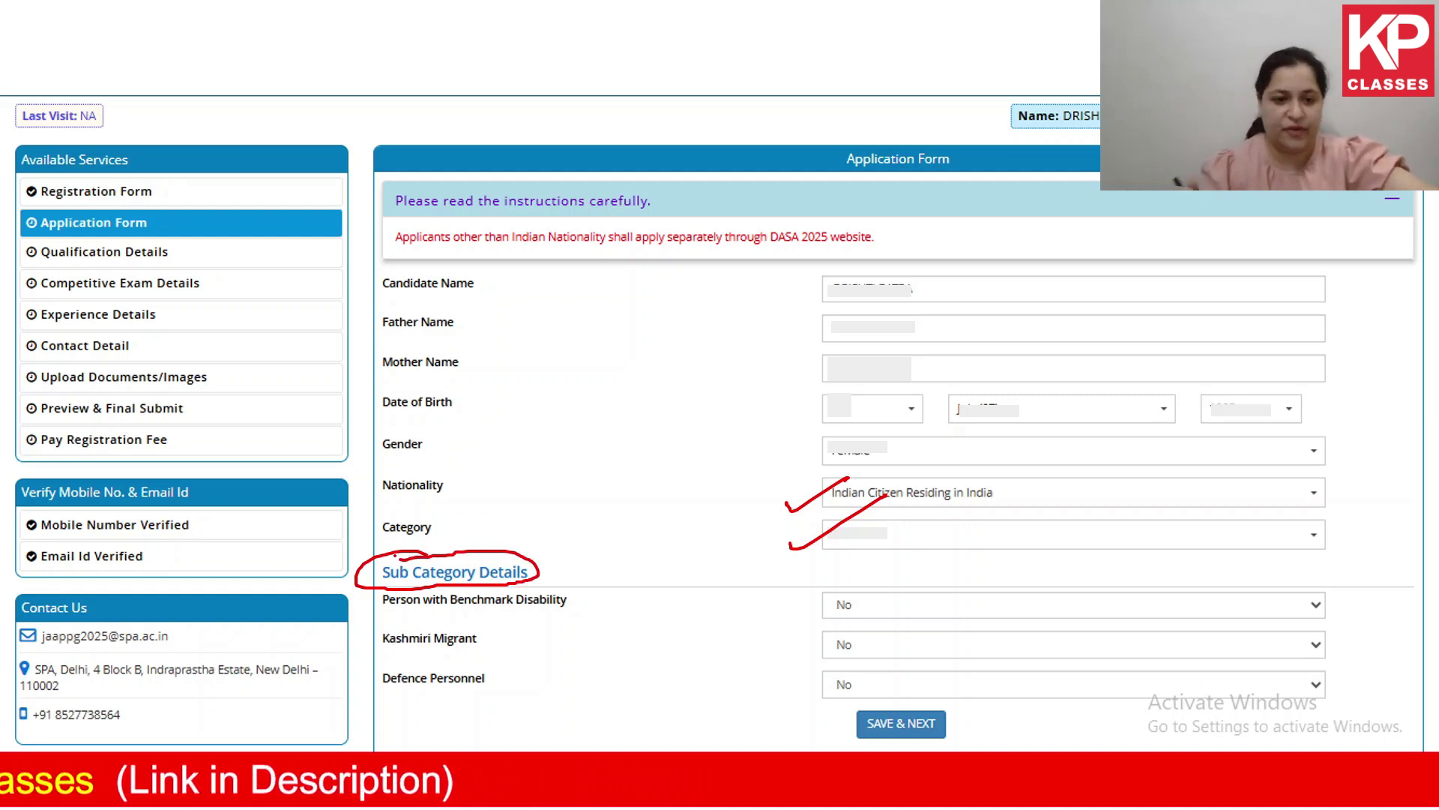
drag(785, 600, 795, 621)
drag(795, 611, 814, 619)
drag(822, 596, 815, 626)
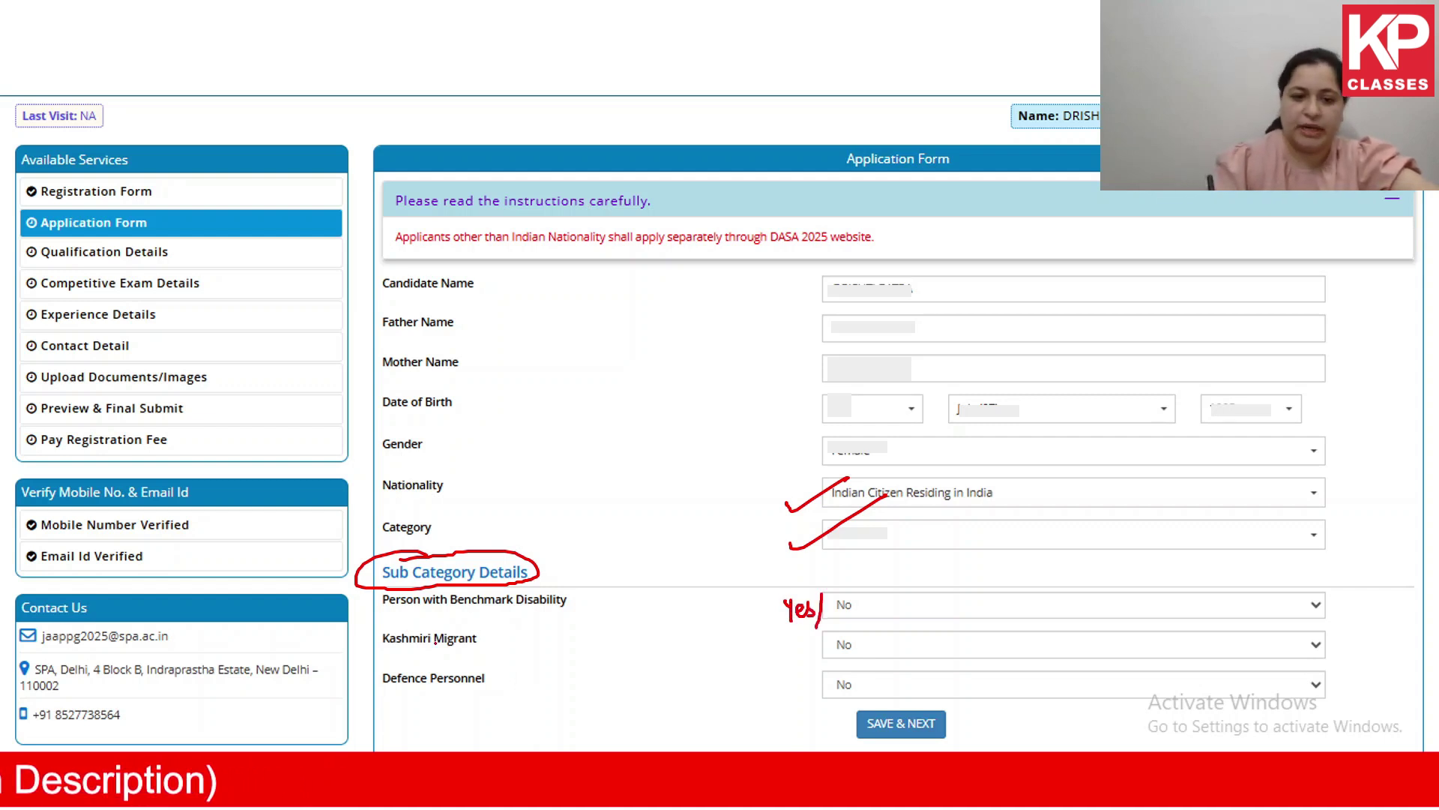
drag(382, 658, 491, 658)
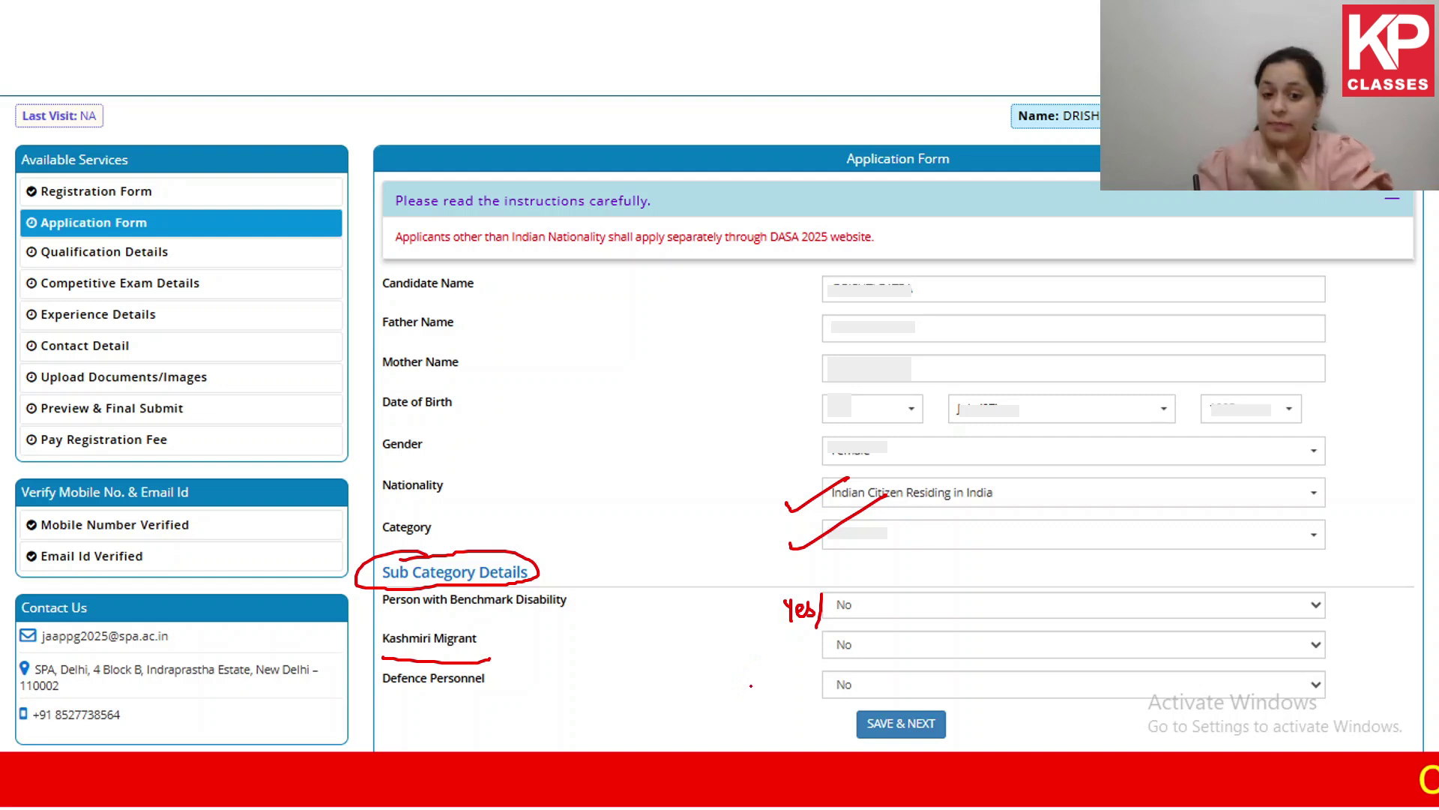
drag(402, 690, 482, 684)
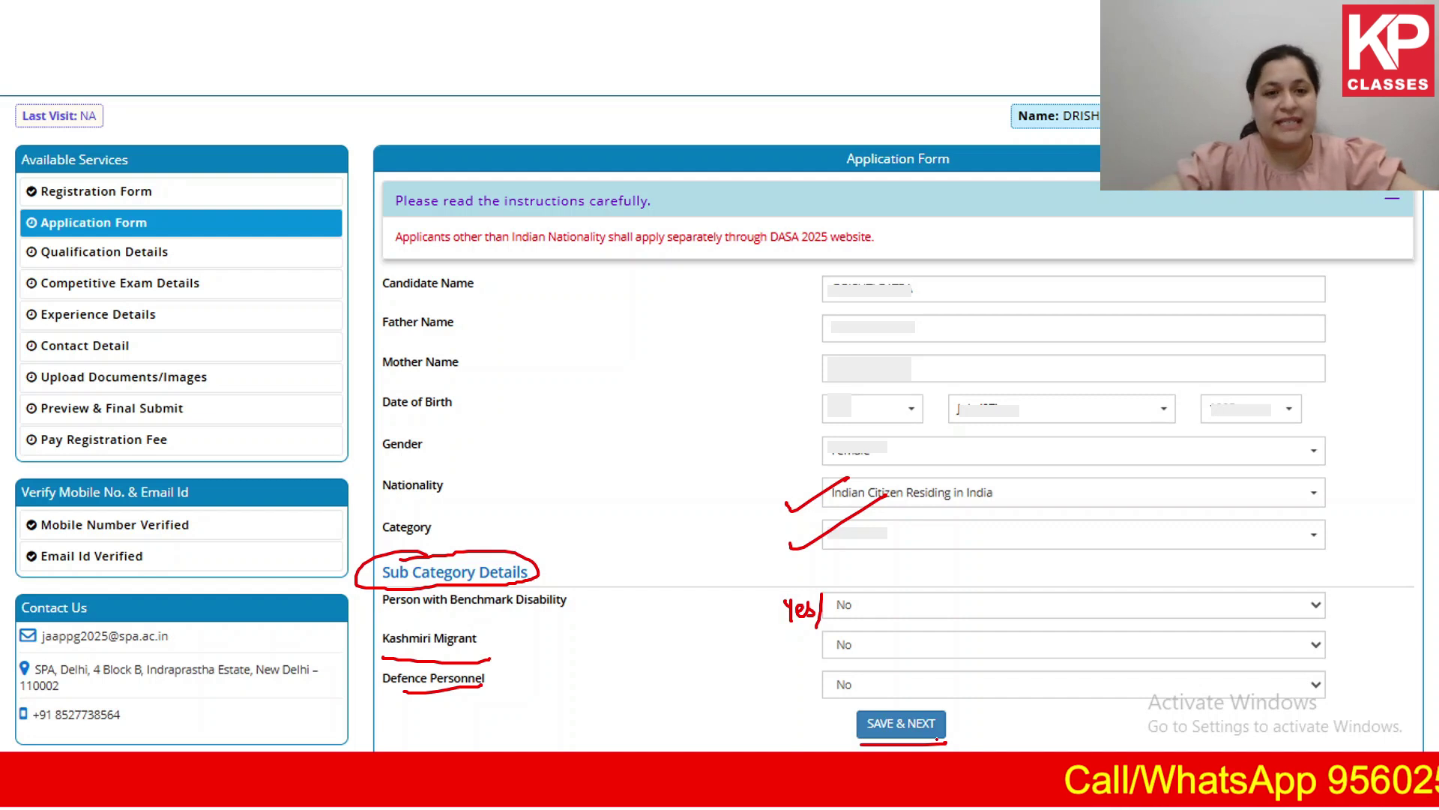
click(869, 730)
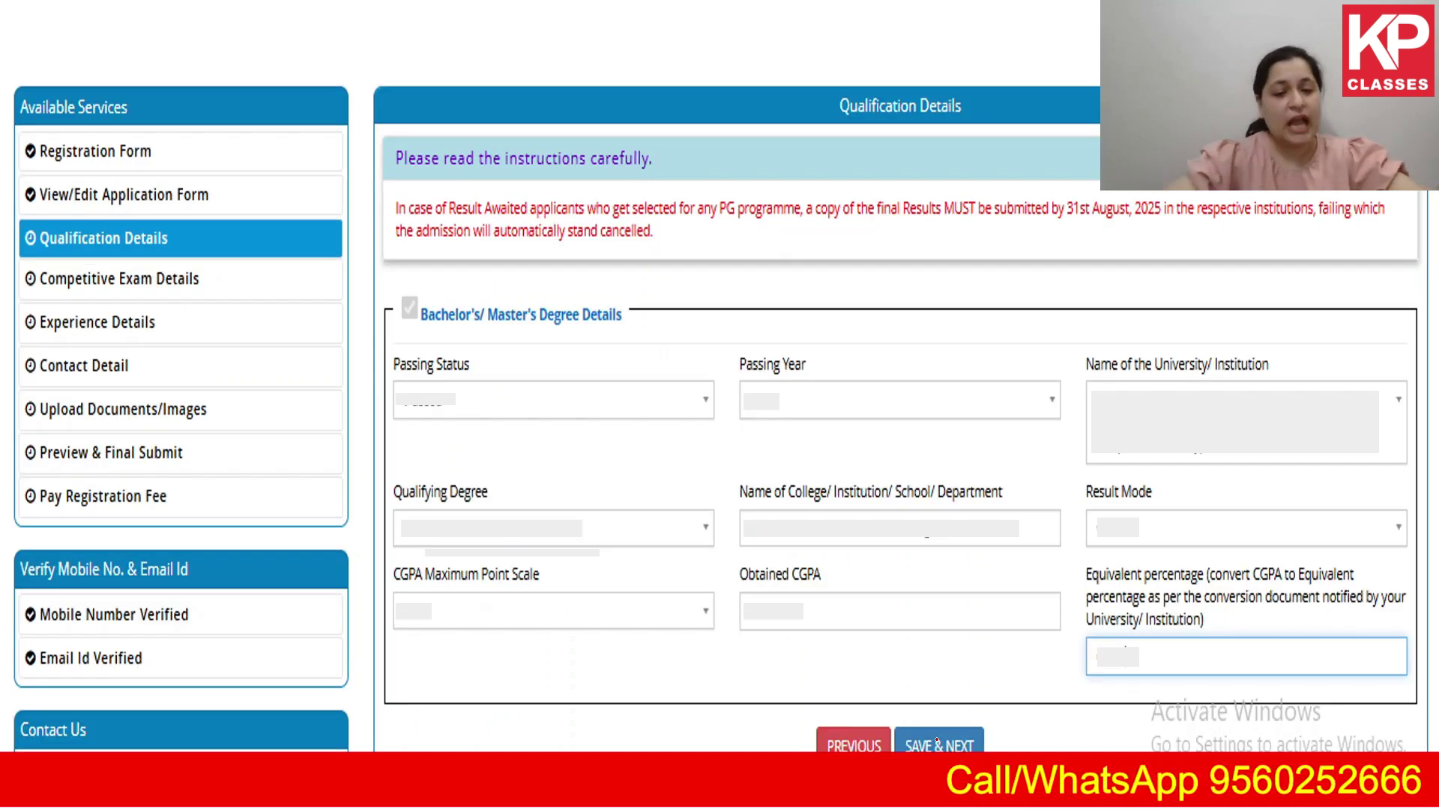
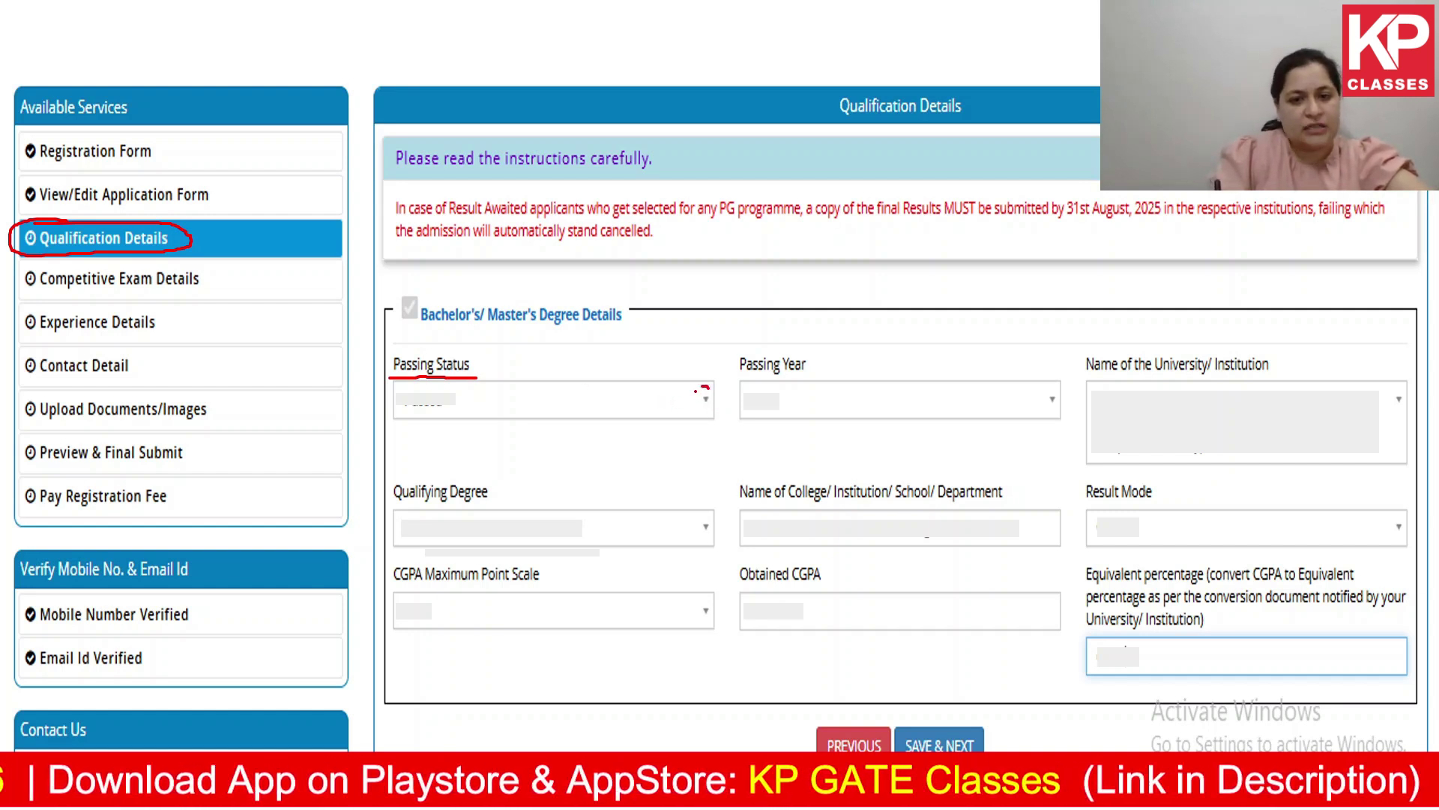
drag(703, 386, 676, 417)
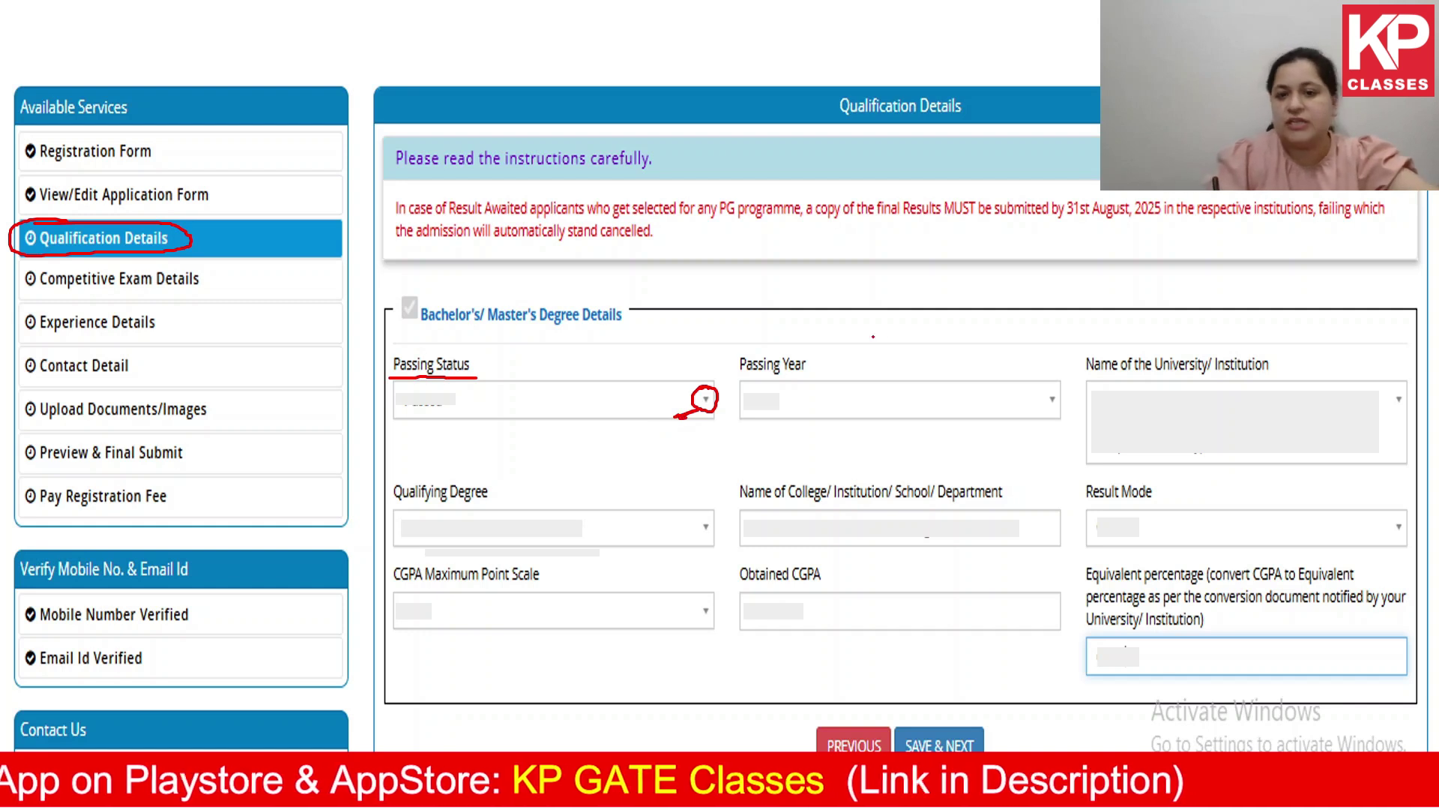
drag(799, 384, 824, 368)
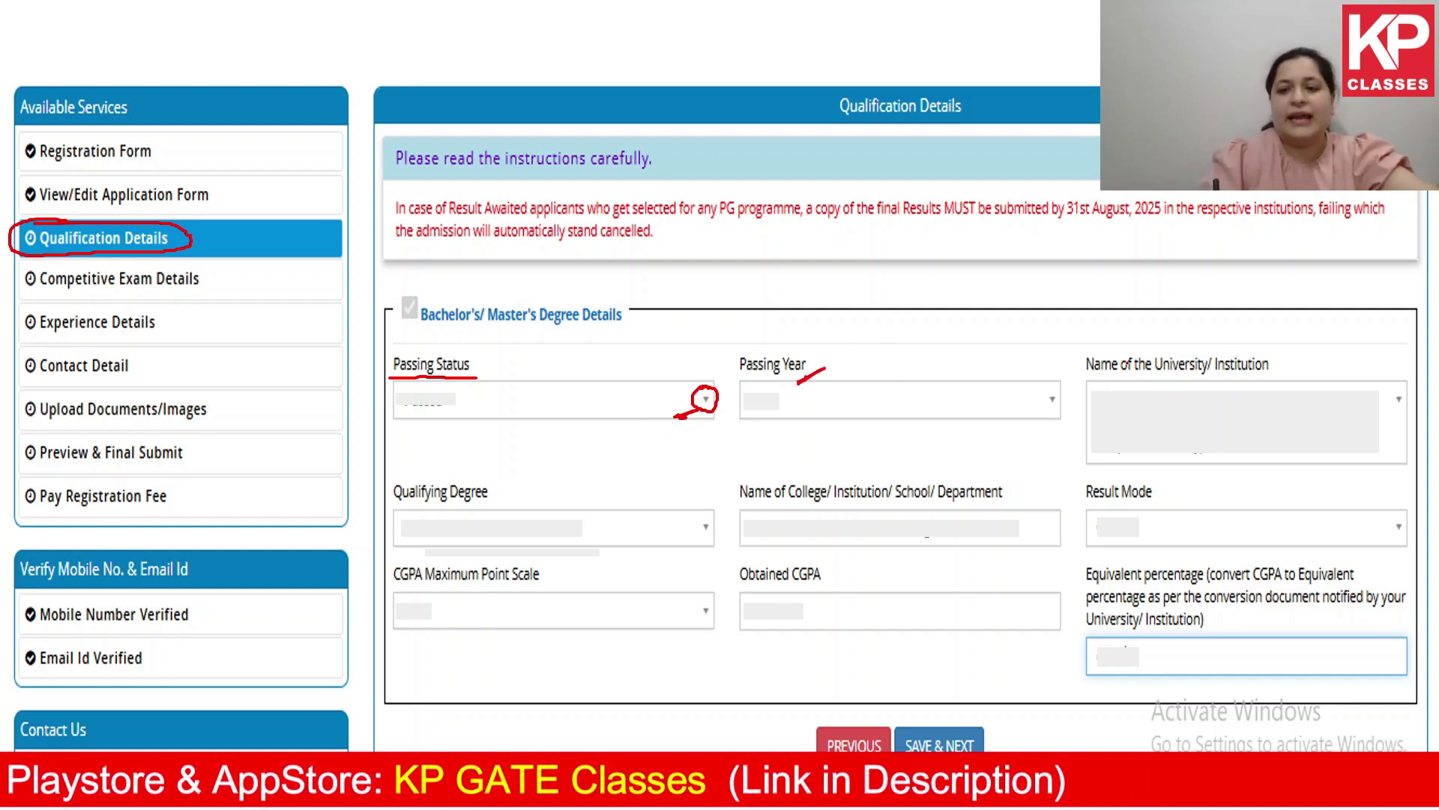
mouse_move(1135, 344)
mouse_down()
mouse_move(1080, 357)
mouse_move(1136, 385)
mouse_move(1276, 377)
mouse_move(1184, 341)
mouse_move(1100, 348)
mouse_up()
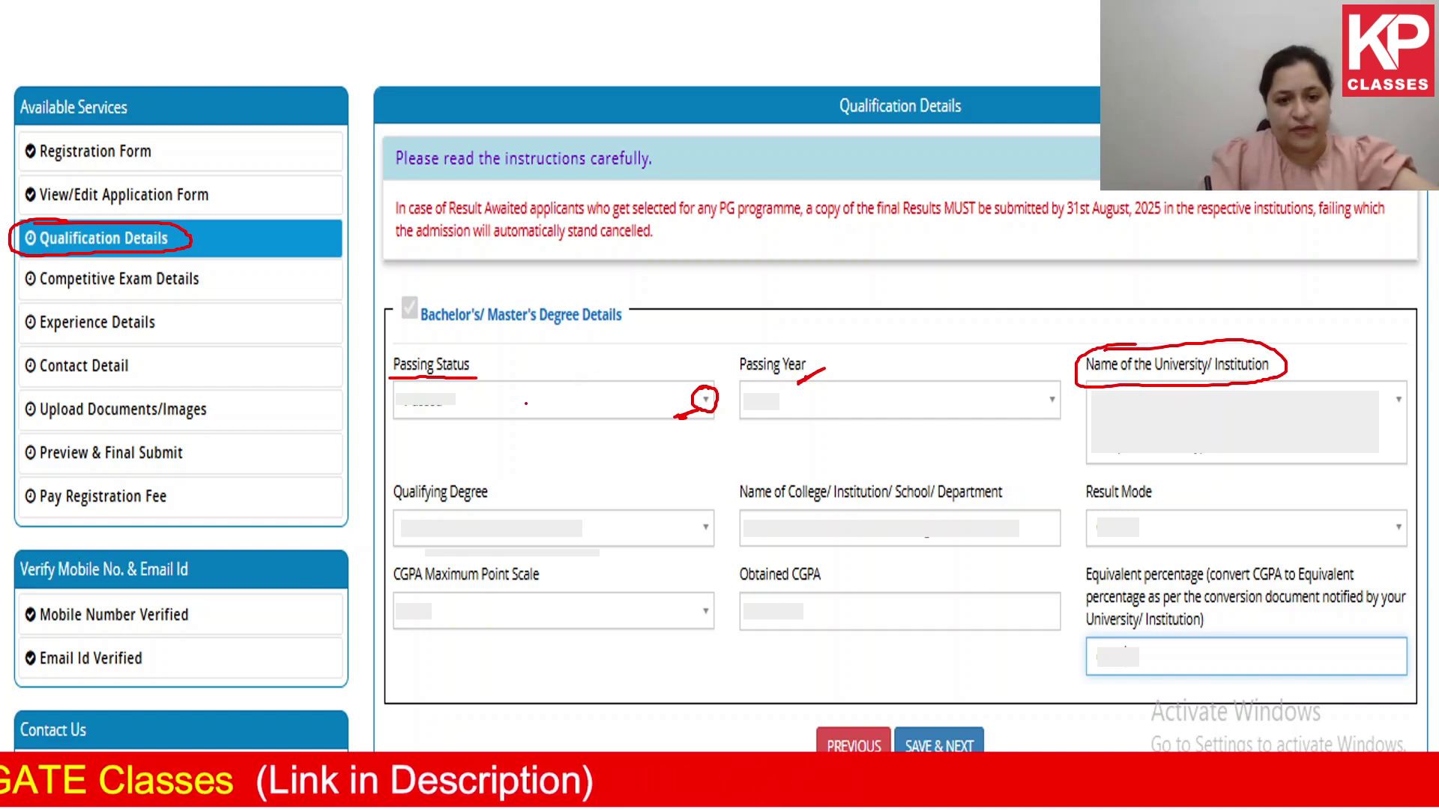
mouse_move(432, 467)
mouse_down()
mouse_move(386, 504)
mouse_move(513, 496)
mouse_move(398, 468)
mouse_up()
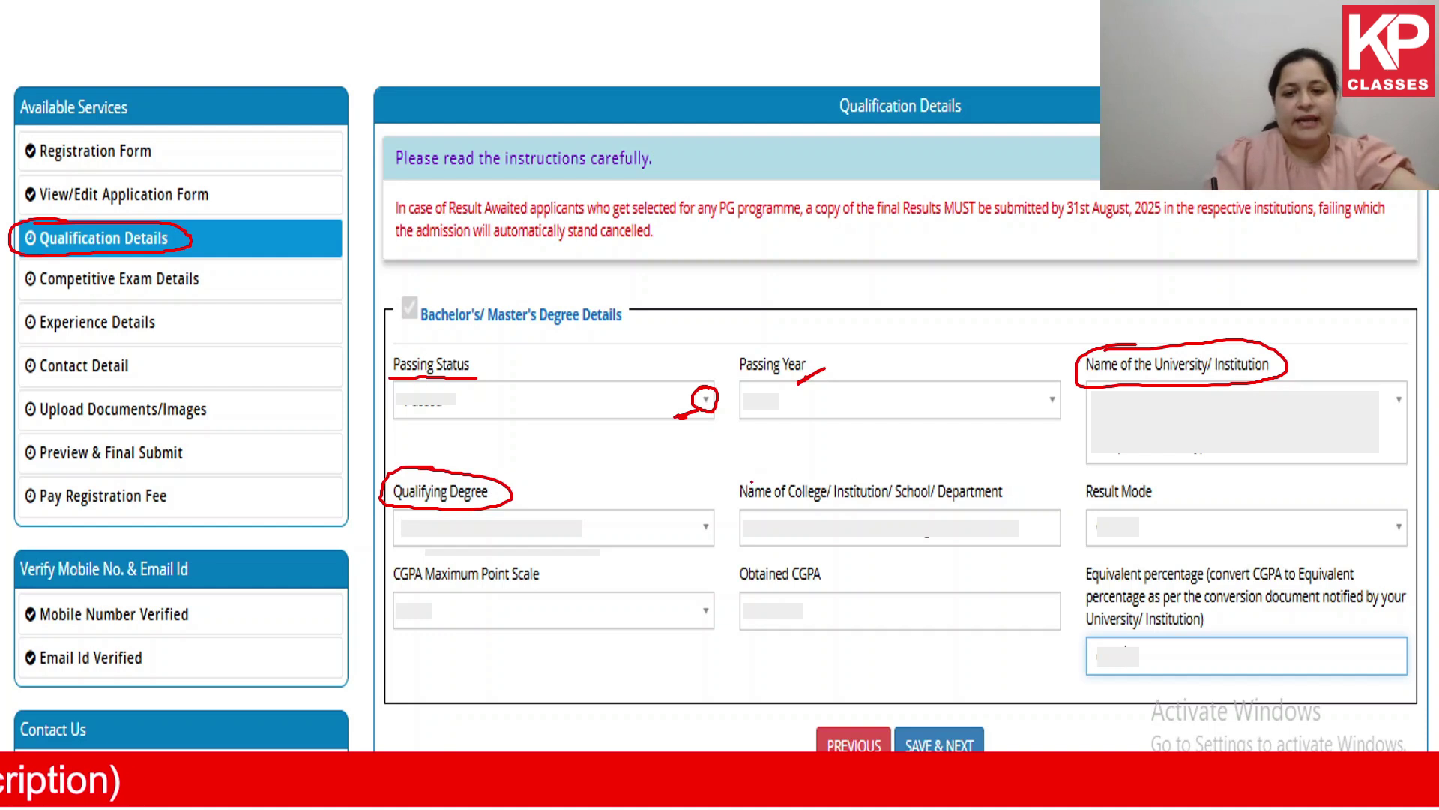
drag(736, 507, 1151, 506)
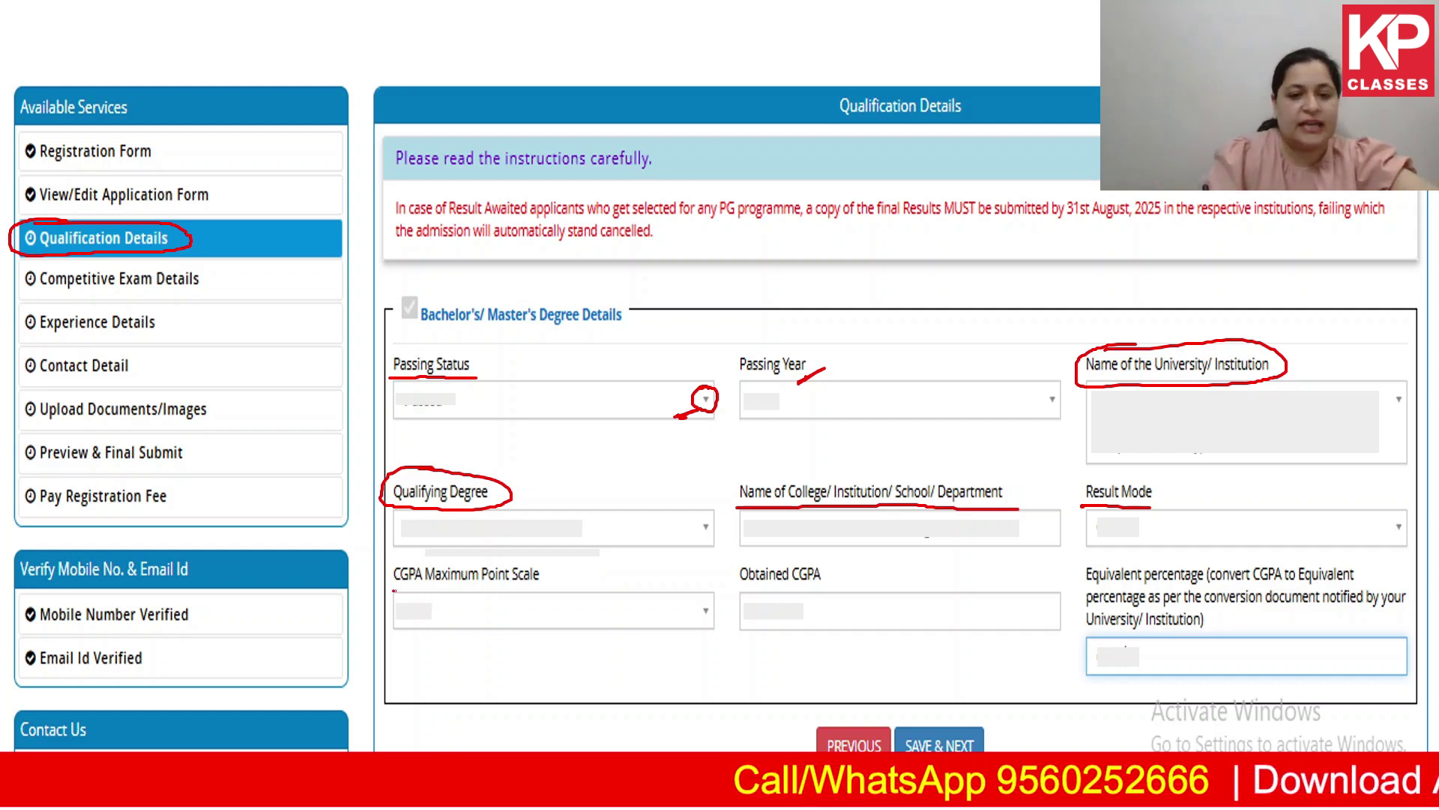
drag(394, 591, 559, 582)
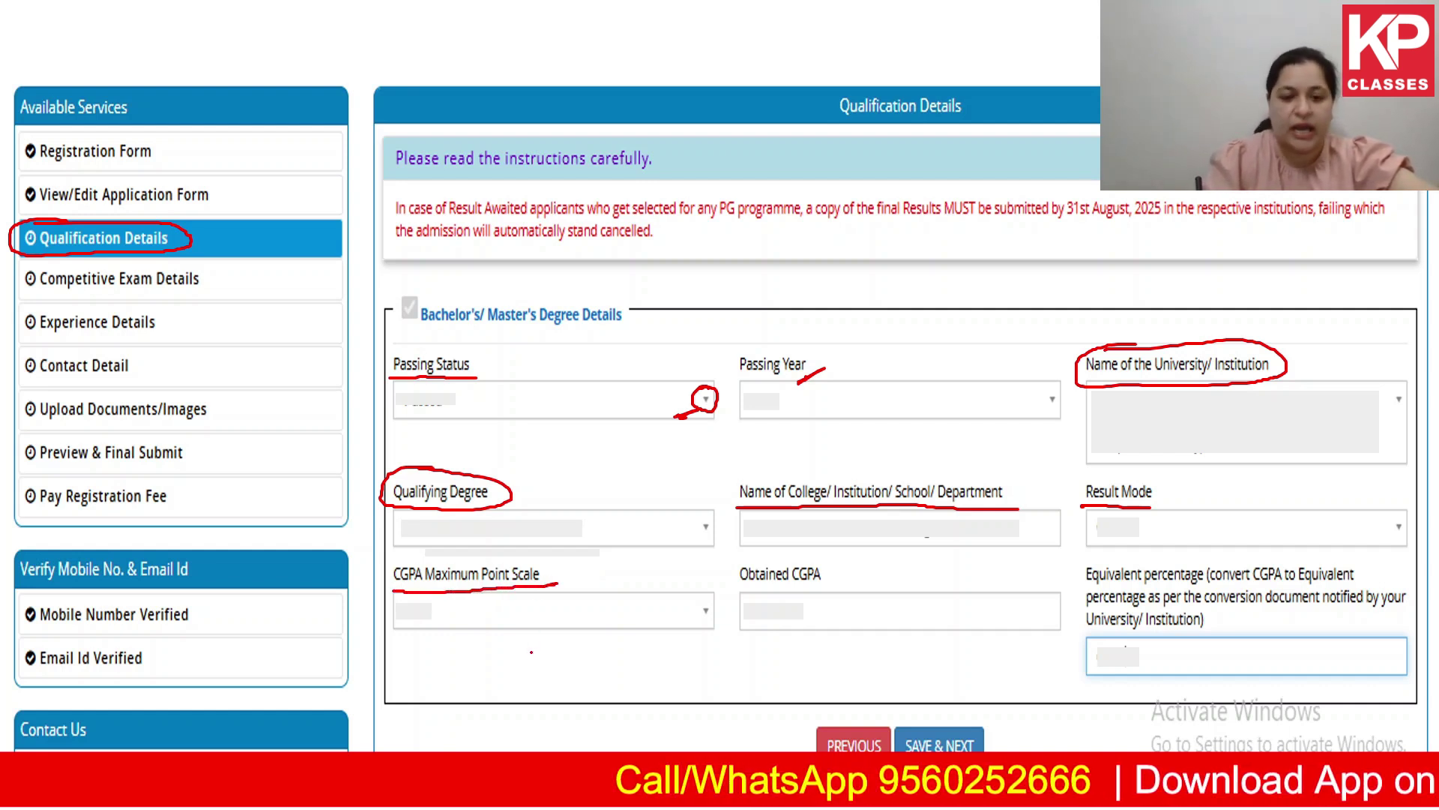
drag(523, 643, 519, 666)
mouse_move(521, 642)
mouse_down()
mouse_move(539, 639)
mouse_move(541, 685)
mouse_up()
drag(557, 659, 571, 651)
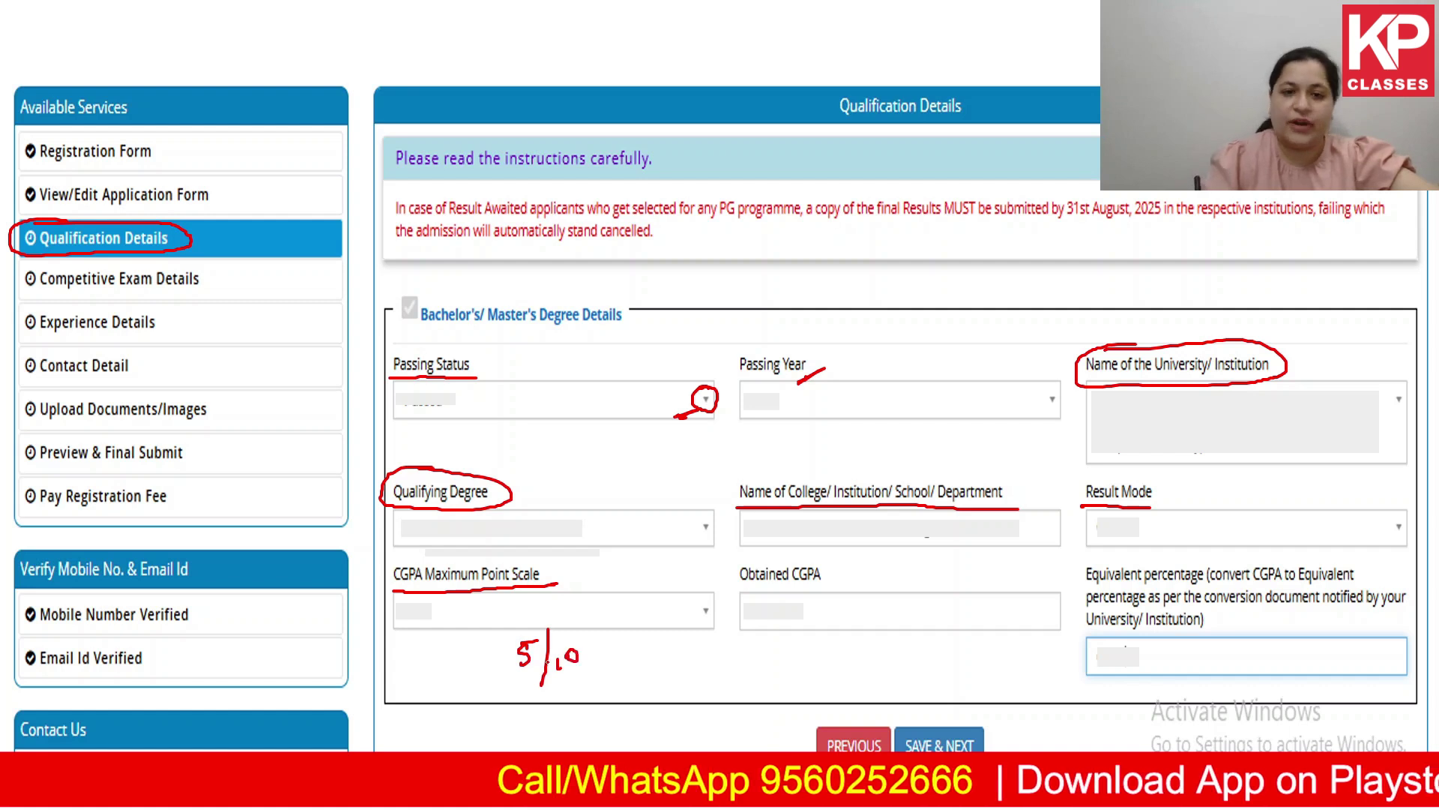
mouse_move(700, 598)
mouse_down()
mouse_move(711, 626)
mouse_move(686, 592)
mouse_up()
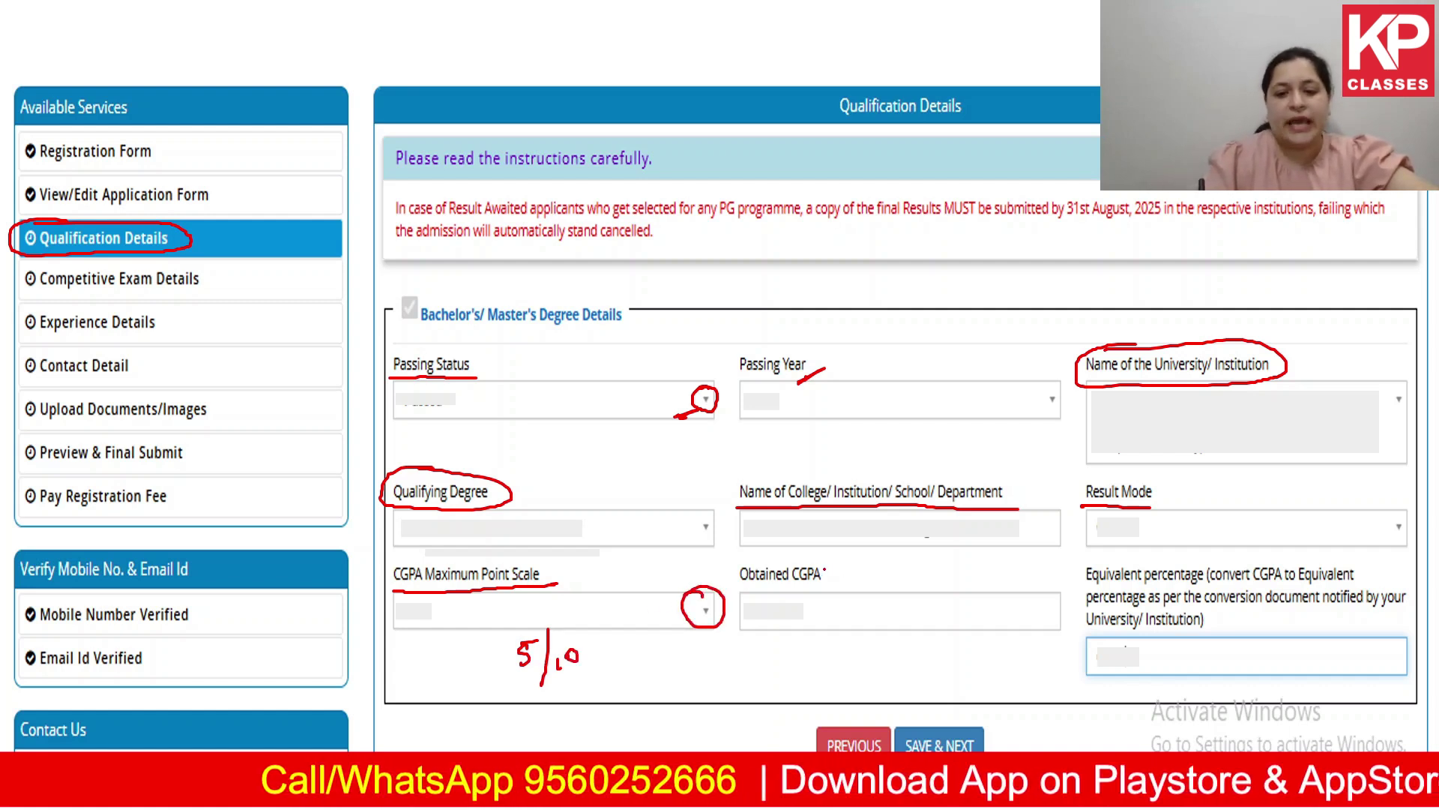
mouse_move(832, 558)
mouse_down()
mouse_move(763, 553)
mouse_move(733, 592)
mouse_move(827, 576)
mouse_move(833, 556)
mouse_up()
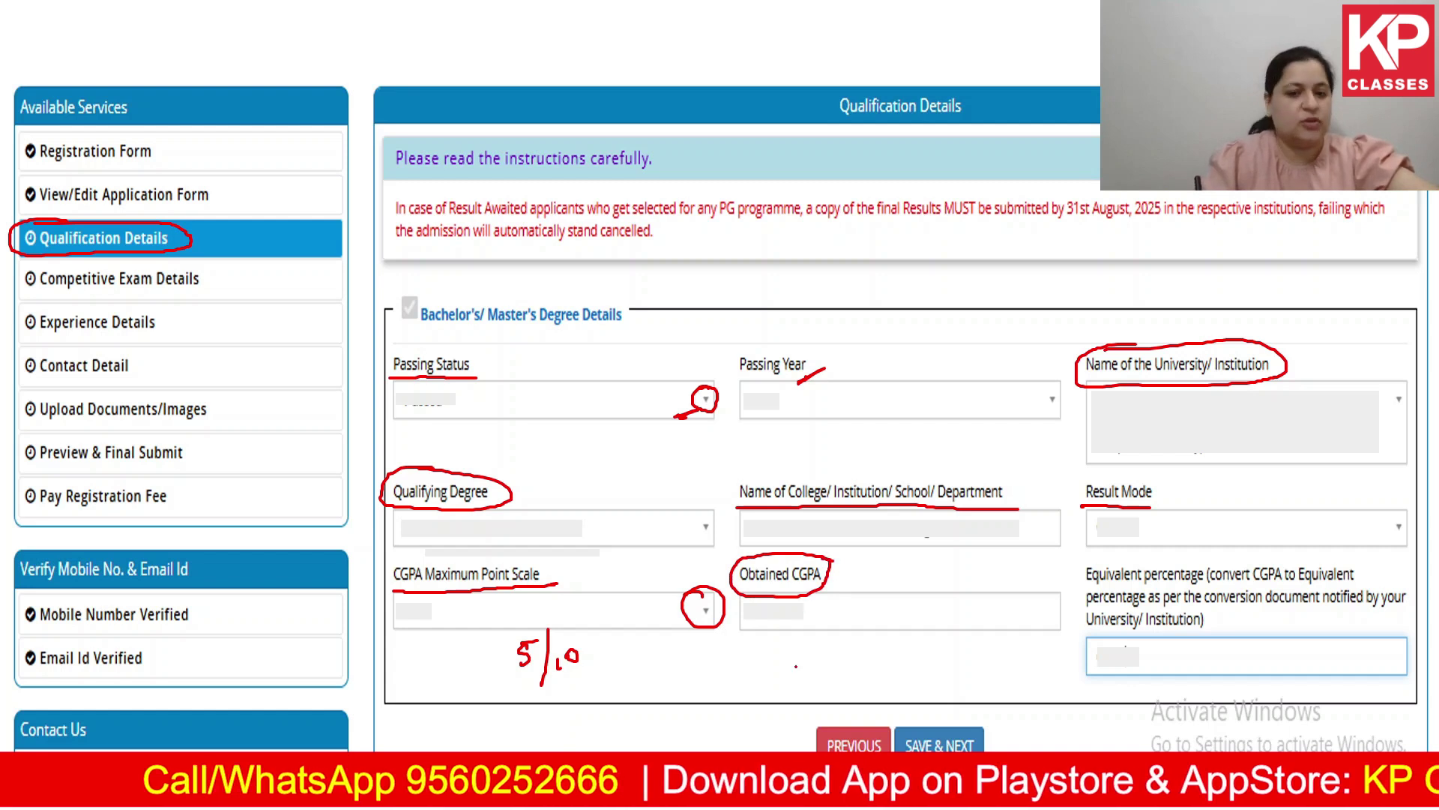
mouse_move(787, 654)
mouse_down()
mouse_move(822, 670)
mouse_move(834, 640)
mouse_up()
click(808, 664)
mouse_move(851, 633)
mouse_down()
mouse_move(845, 681)
mouse_move(864, 671)
mouse_up()
mouse_move(874, 655)
mouse_down()
mouse_move(748, 663)
mouse_move(836, 658)
mouse_move(855, 602)
mouse_move(862, 615)
mouse_up()
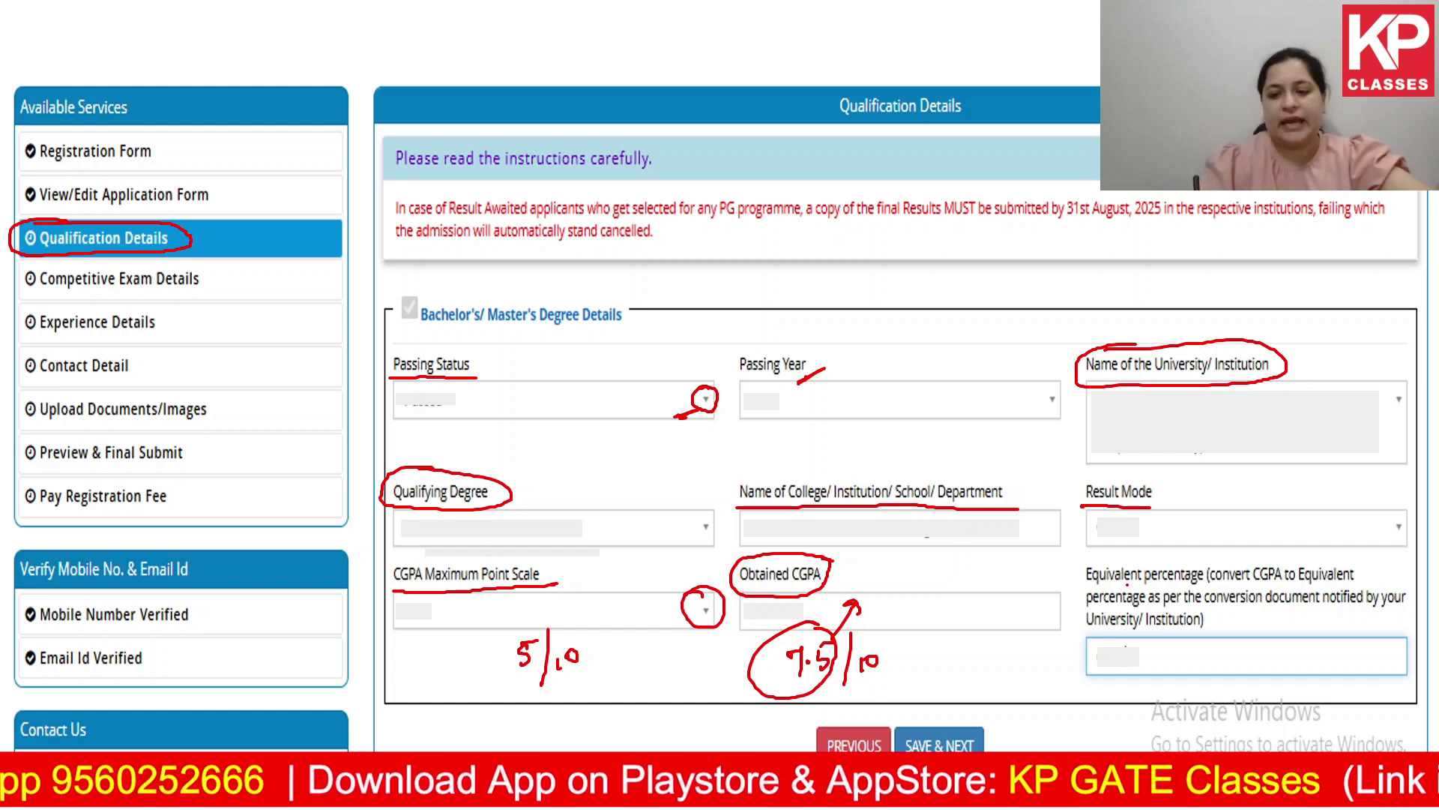
drag(1210, 582, 1360, 584)
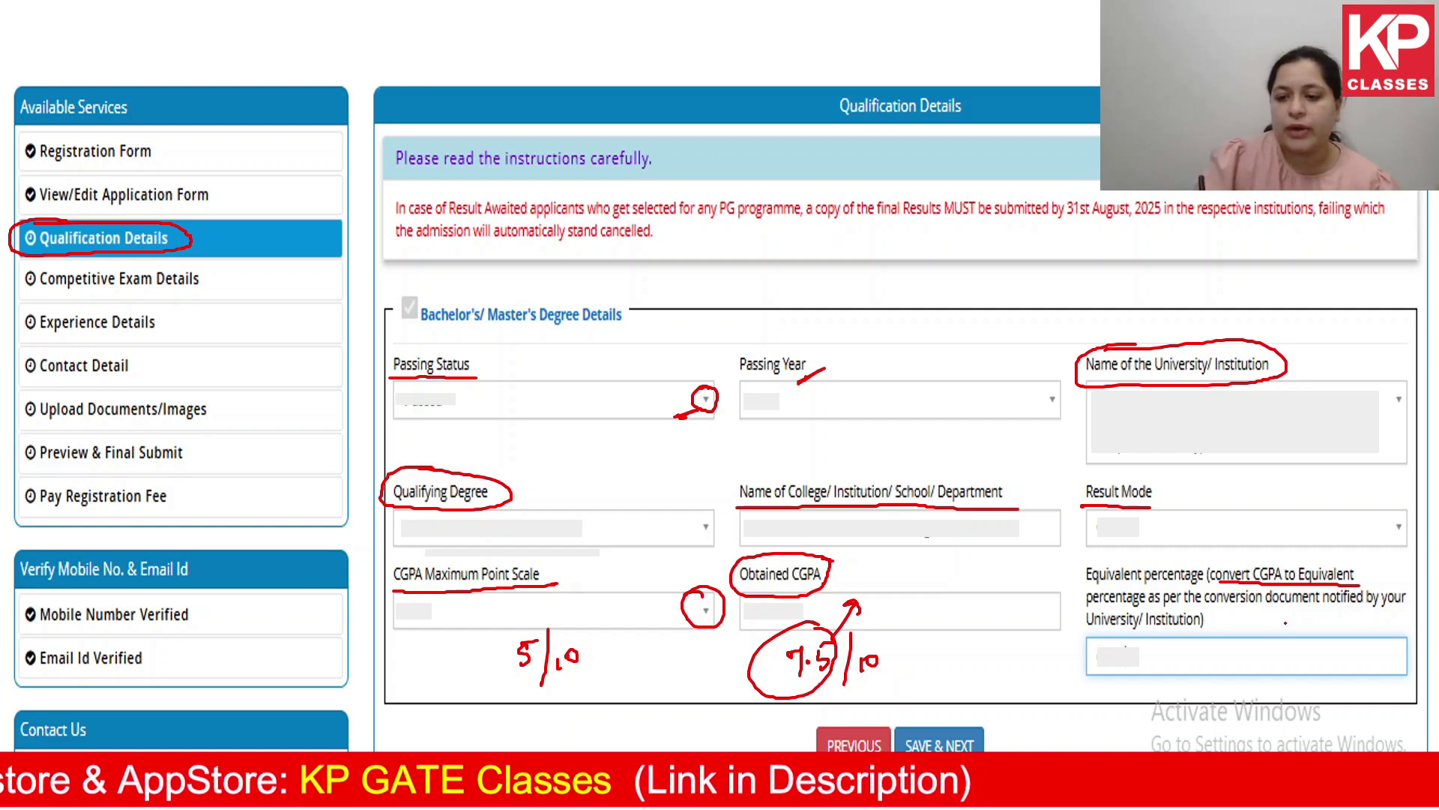
mouse_move(1289, 612)
mouse_down()
mouse_move(1282, 632)
mouse_move(1302, 616)
mouse_move(1304, 631)
mouse_move(1334, 633)
mouse_up()
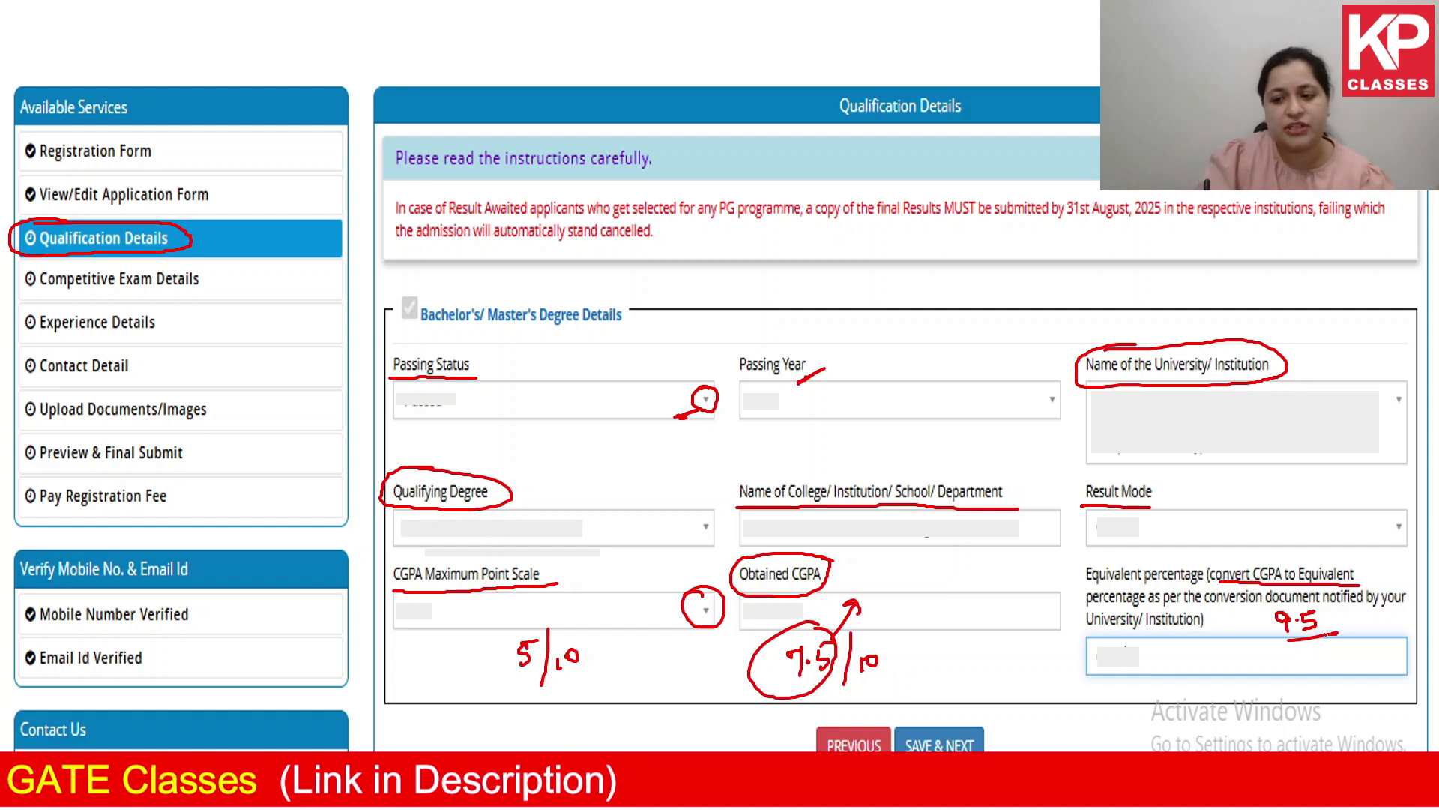
drag(1317, 636, 1333, 634)
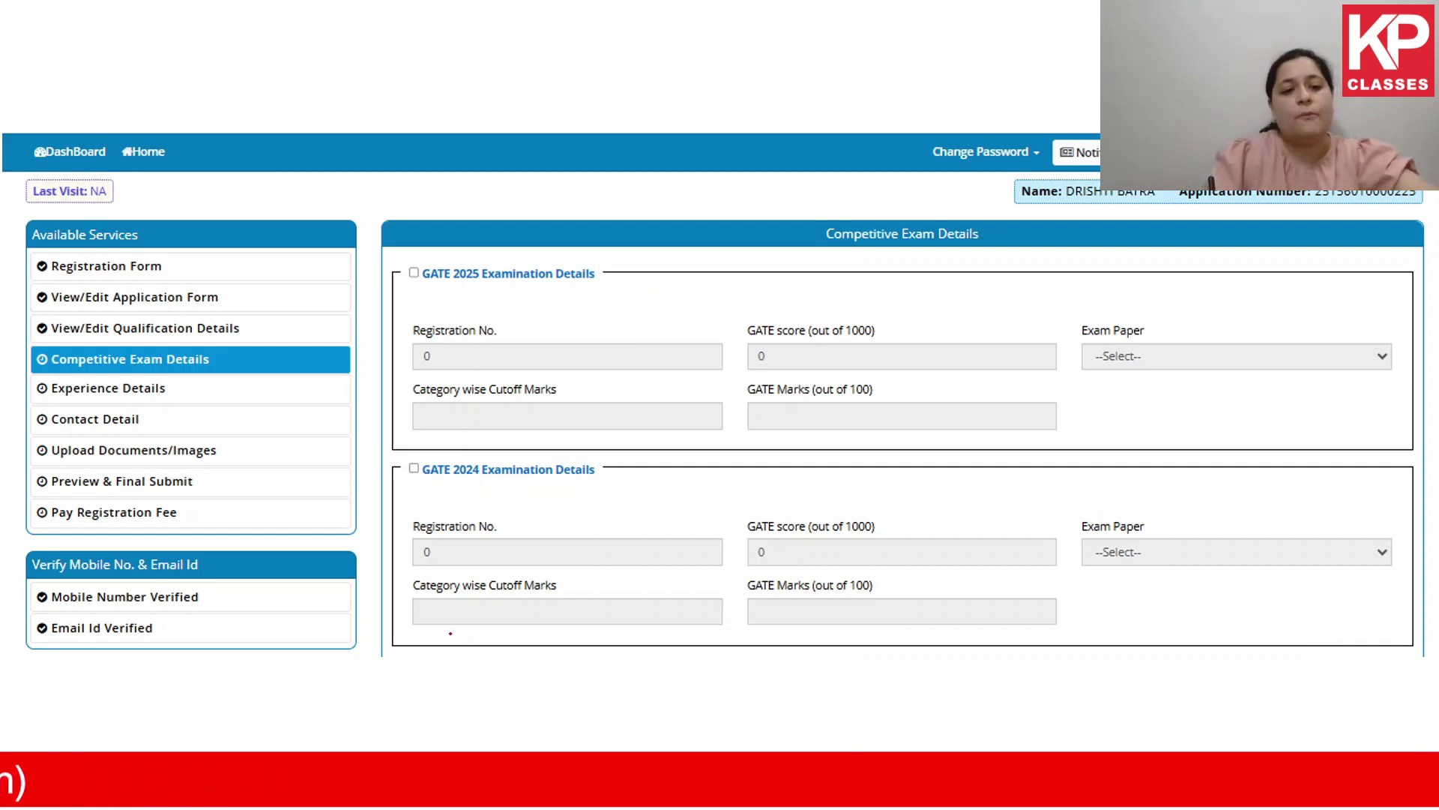
drag(212, 374, 269, 346)
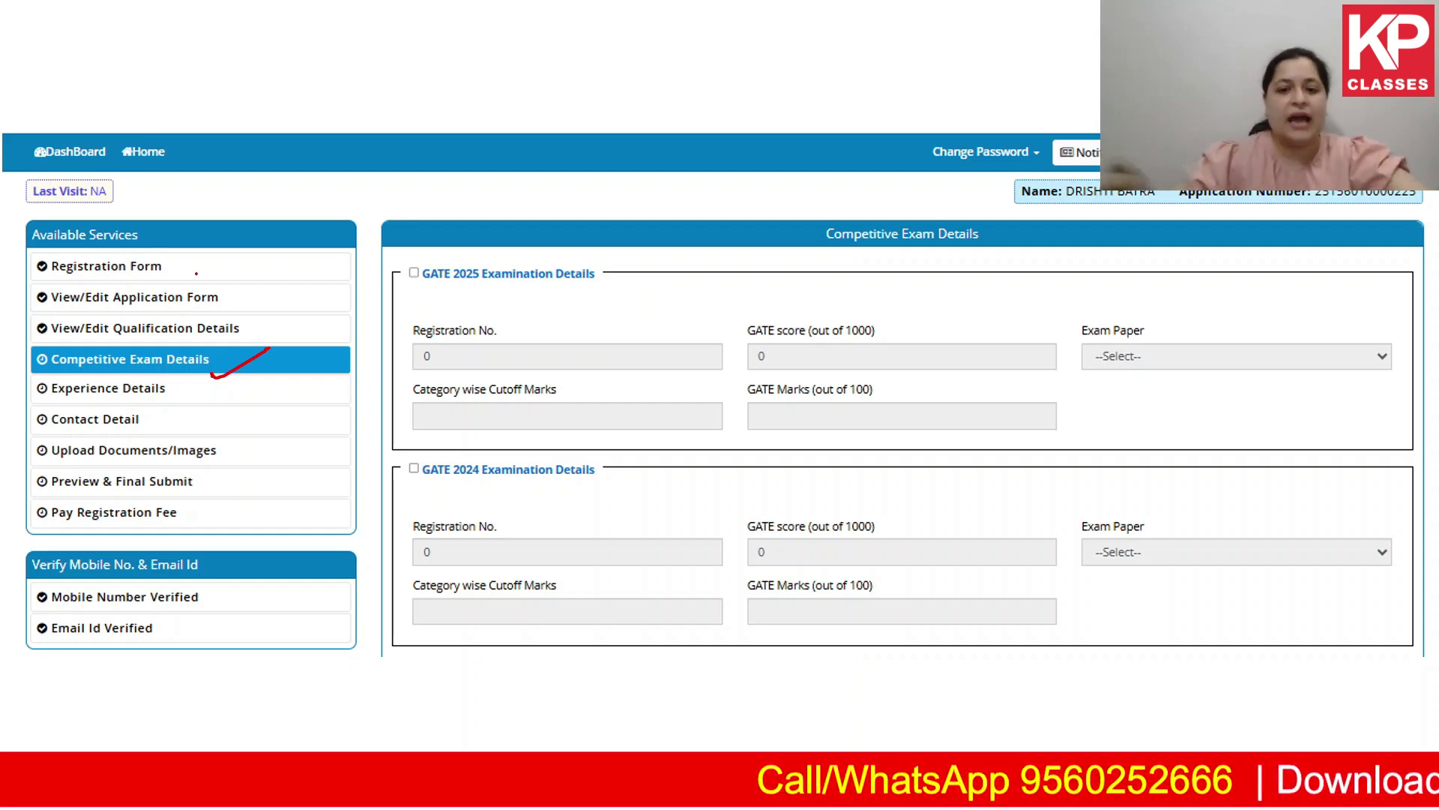
mouse_move(787, 404)
mouse_down()
mouse_move(811, 403)
mouse_move(788, 403)
mouse_up()
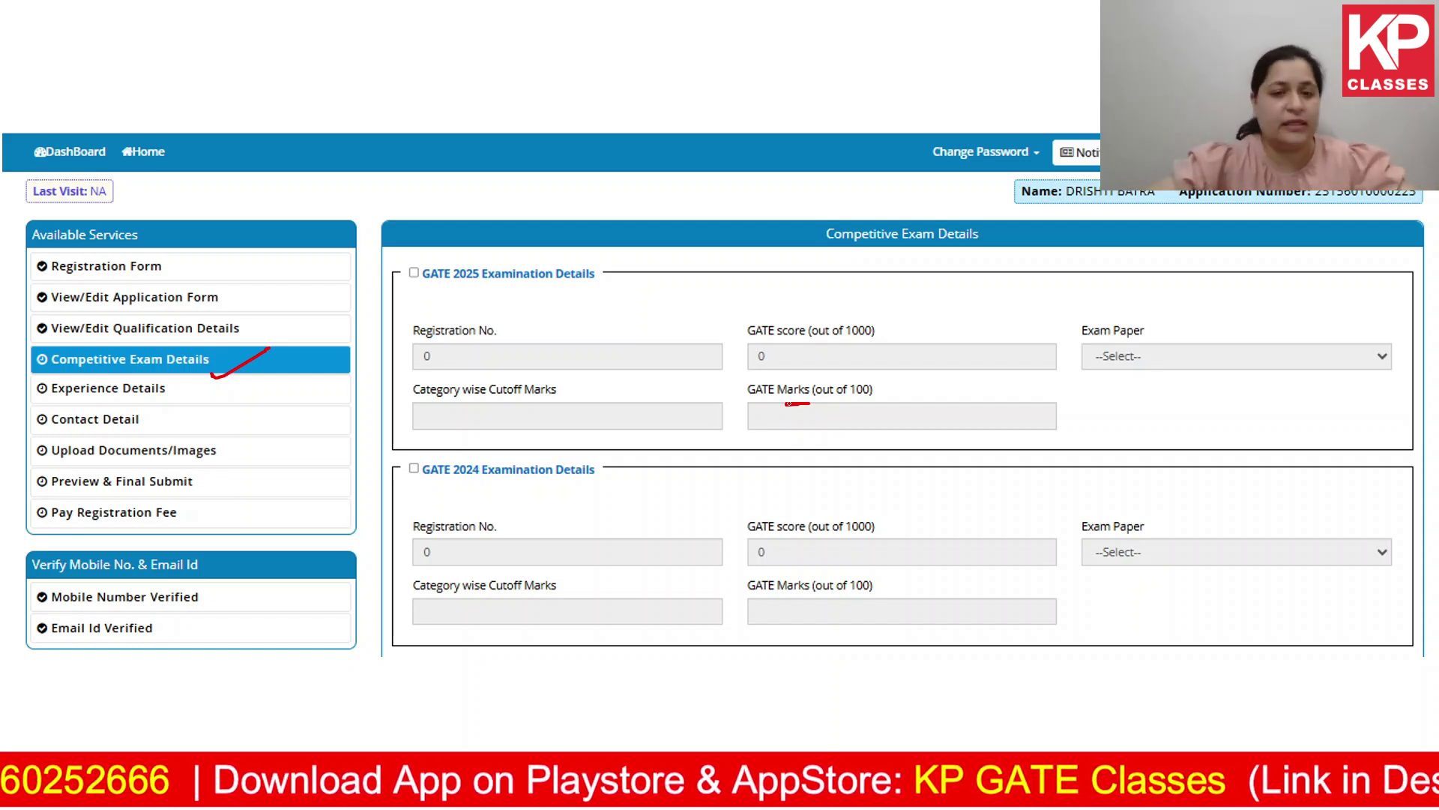
scroll(789, 403, down, 5)
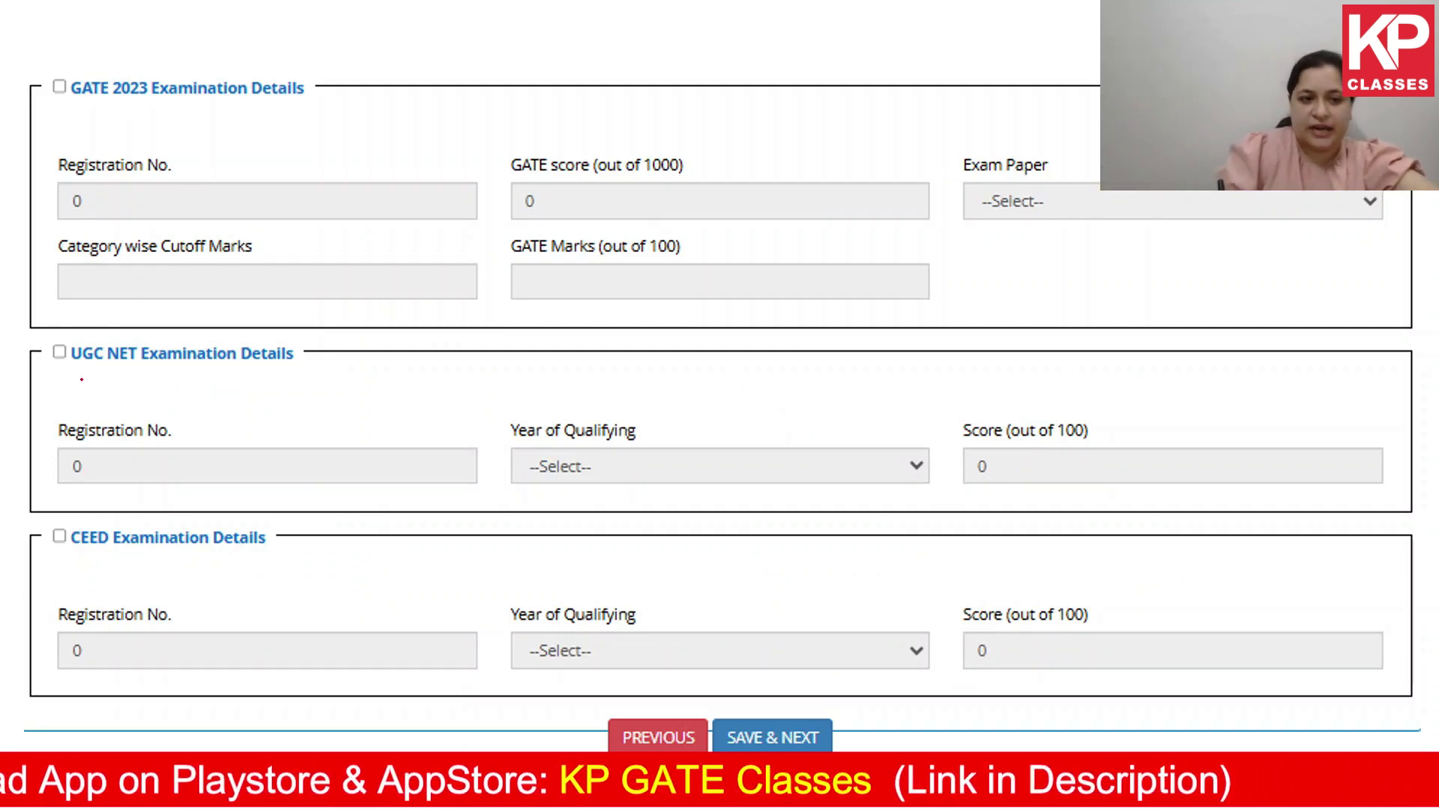
mouse_move(69, 377)
mouse_down()
mouse_move(158, 367)
mouse_move(103, 367)
mouse_up()
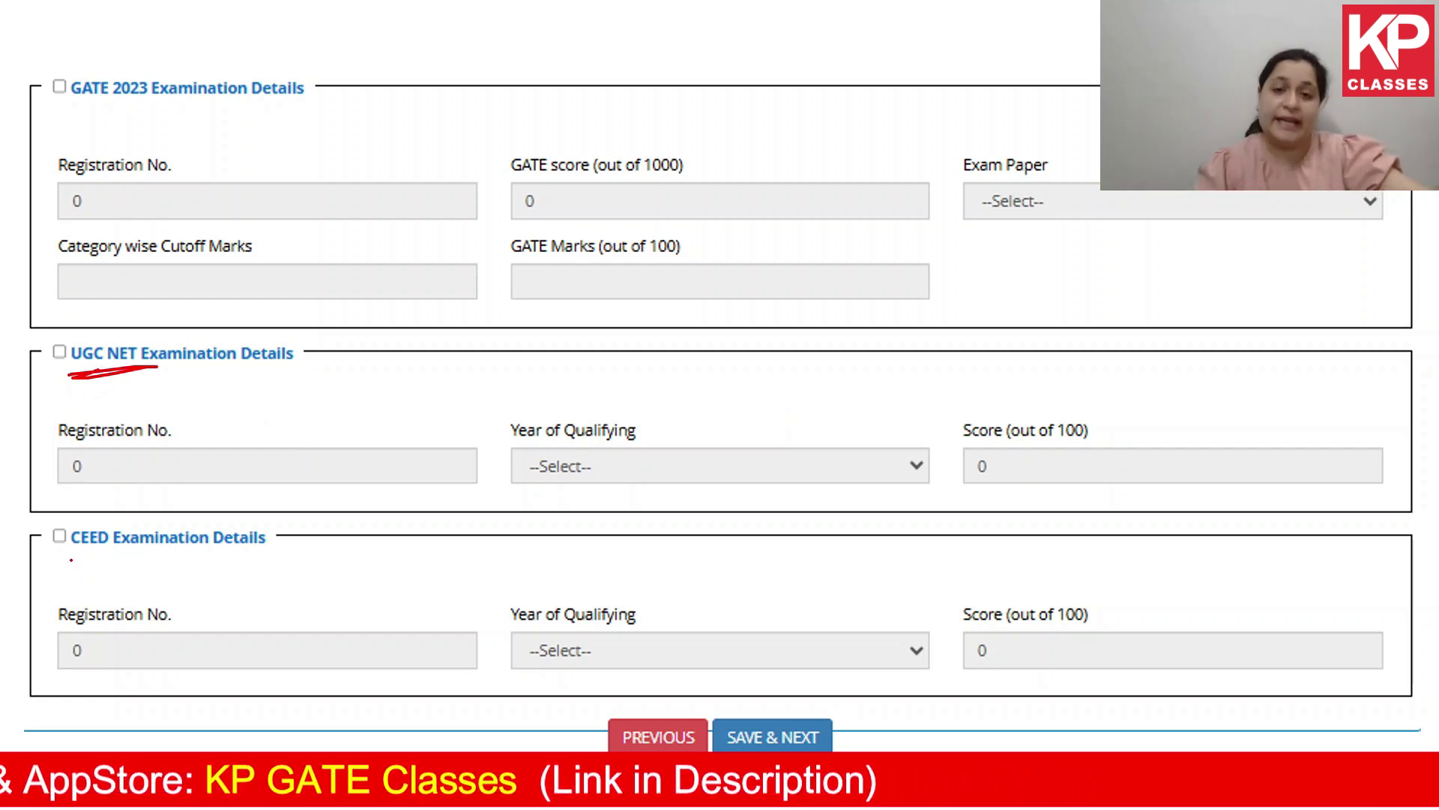
mouse_move(65, 558)
mouse_down()
mouse_move(123, 549)
mouse_move(64, 563)
mouse_up()
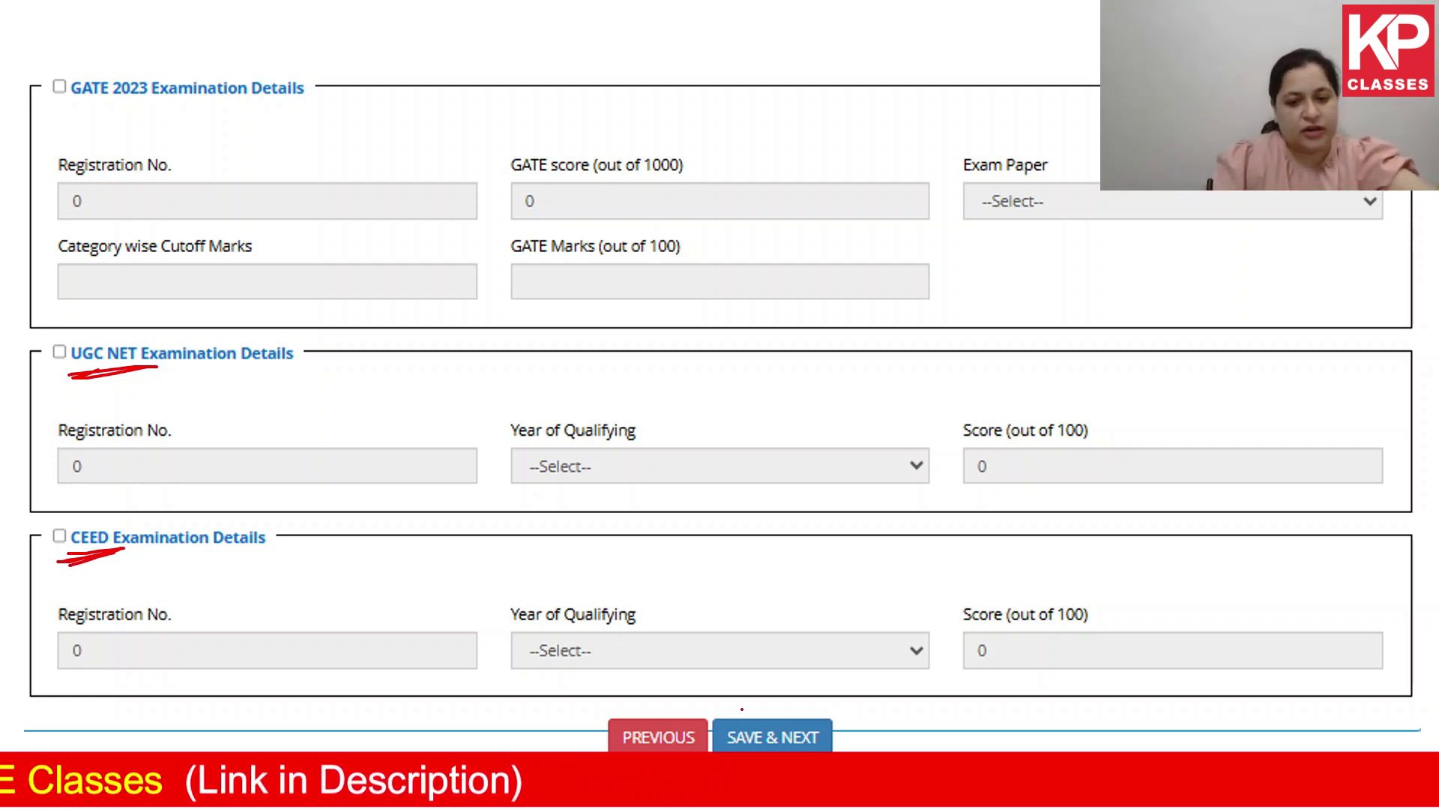
drag(742, 708, 710, 750)
mouse_move(858, 749)
mouse_down()
mouse_move(763, 708)
mouse_move(661, 720)
mouse_up()
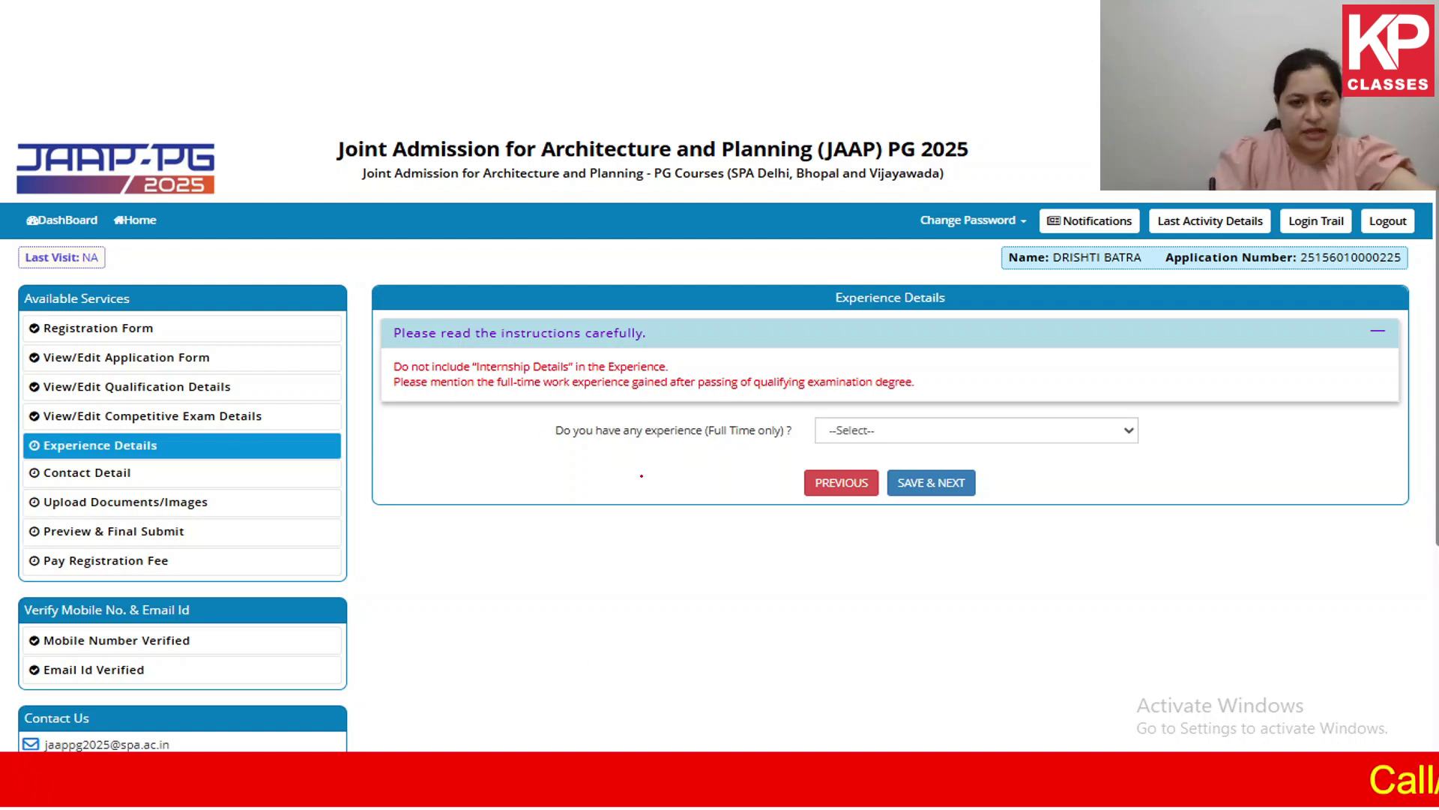
drag(641, 453, 716, 444)
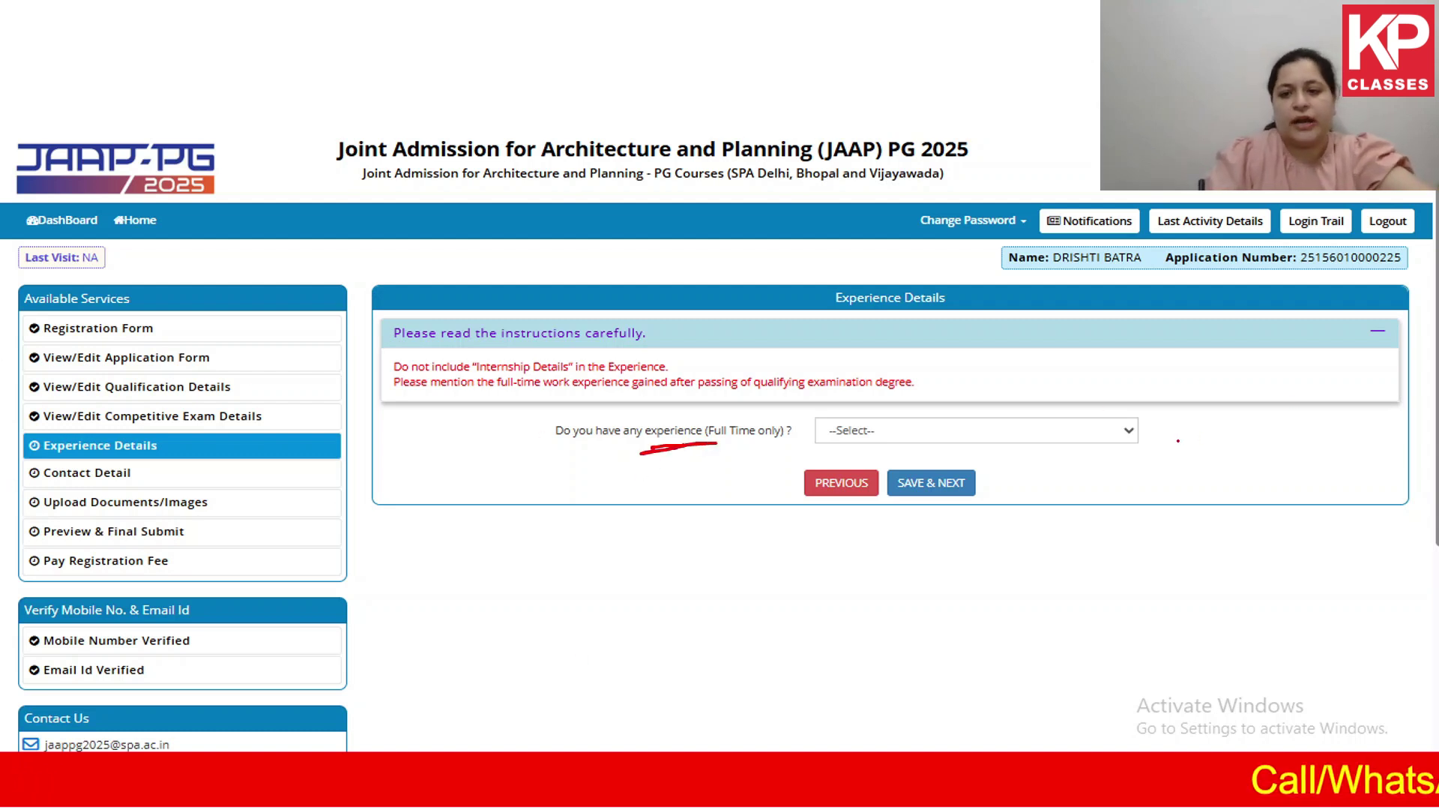
mouse_move(1134, 411)
mouse_down()
mouse_move(1149, 422)
mouse_move(1117, 431)
mouse_move(1142, 413)
mouse_up()
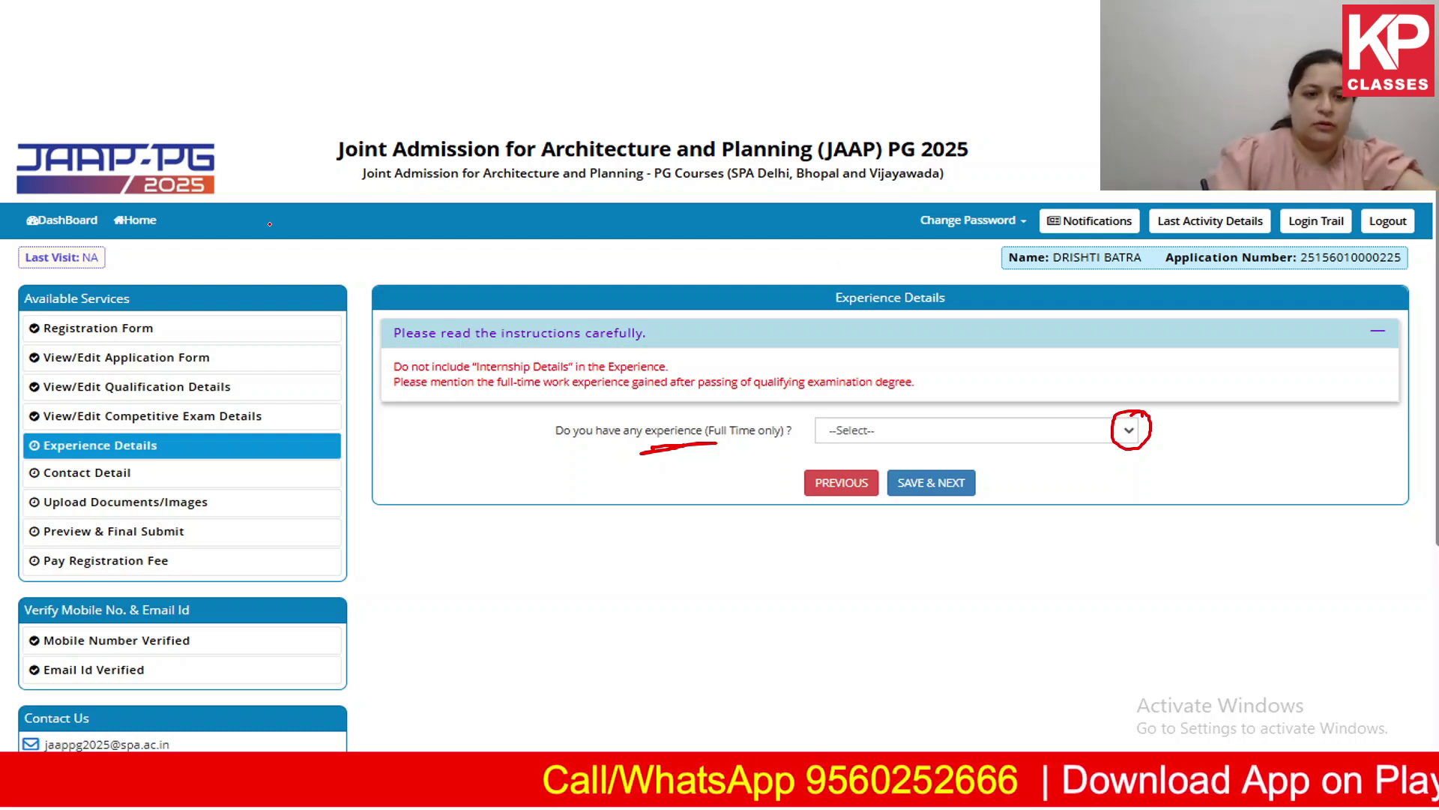
drag(364, 374, 439, 335)
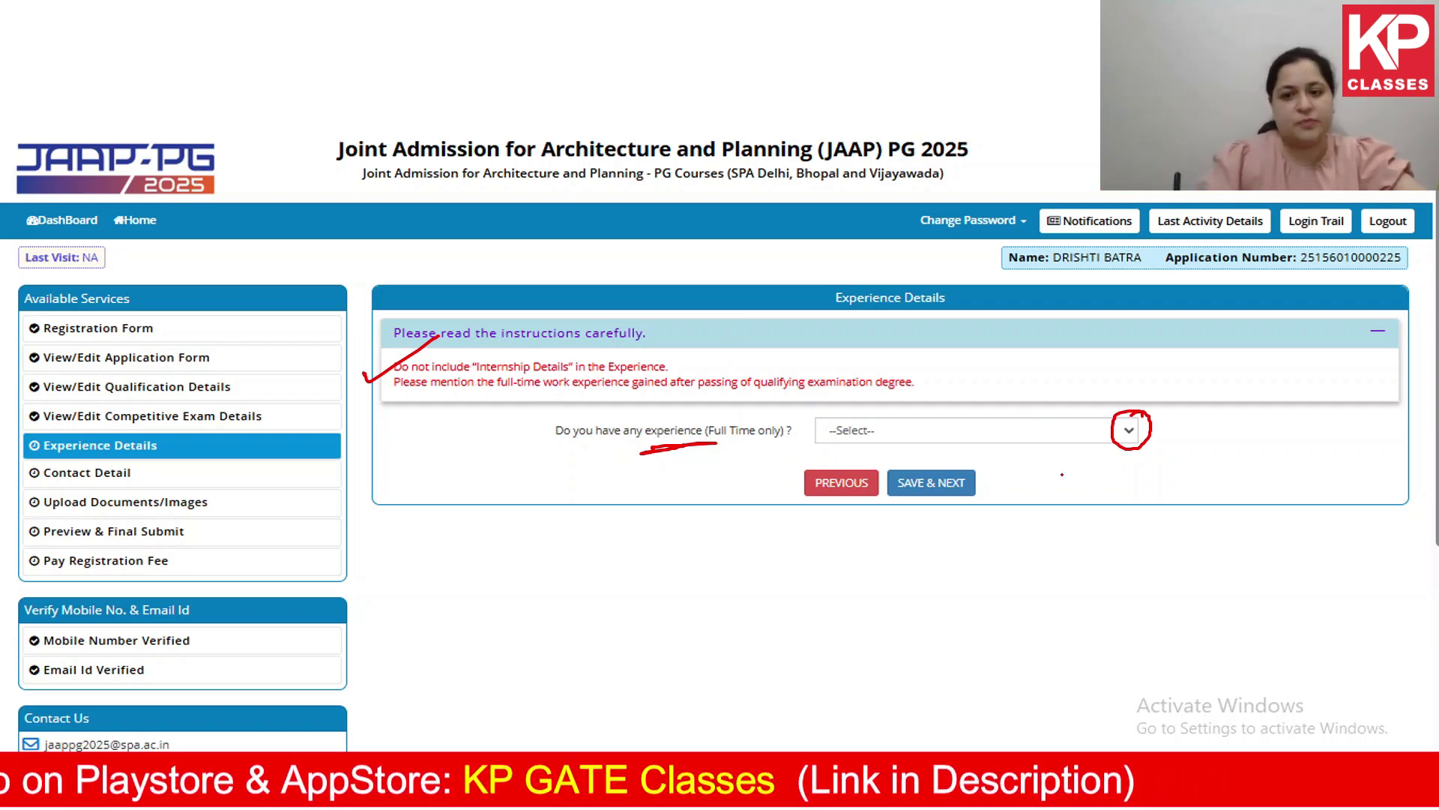
mouse_move(1103, 475)
mouse_down()
mouse_move(1117, 459)
mouse_move(1127, 468)
mouse_up()
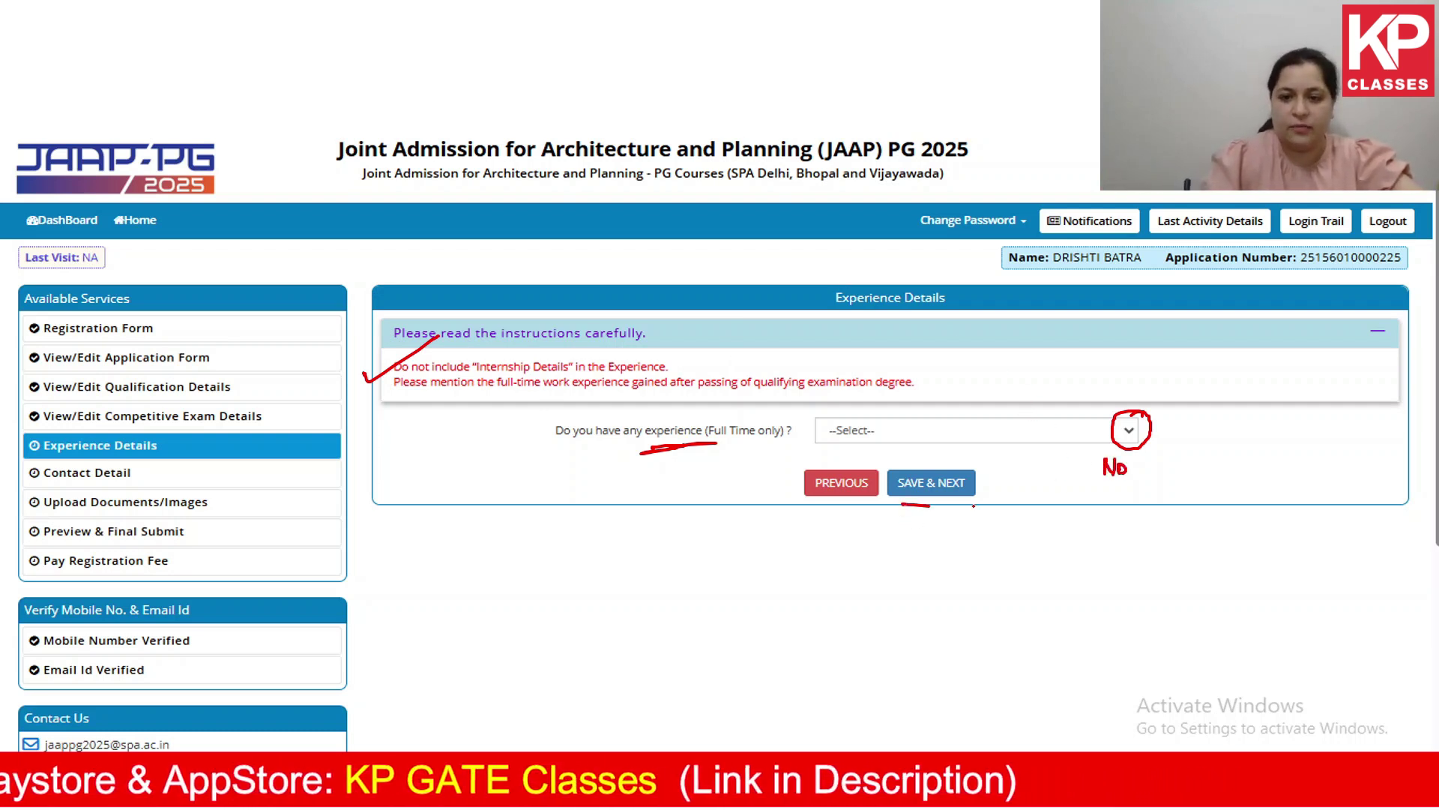
drag(902, 503, 983, 507)
drag(1060, 456, 1080, 514)
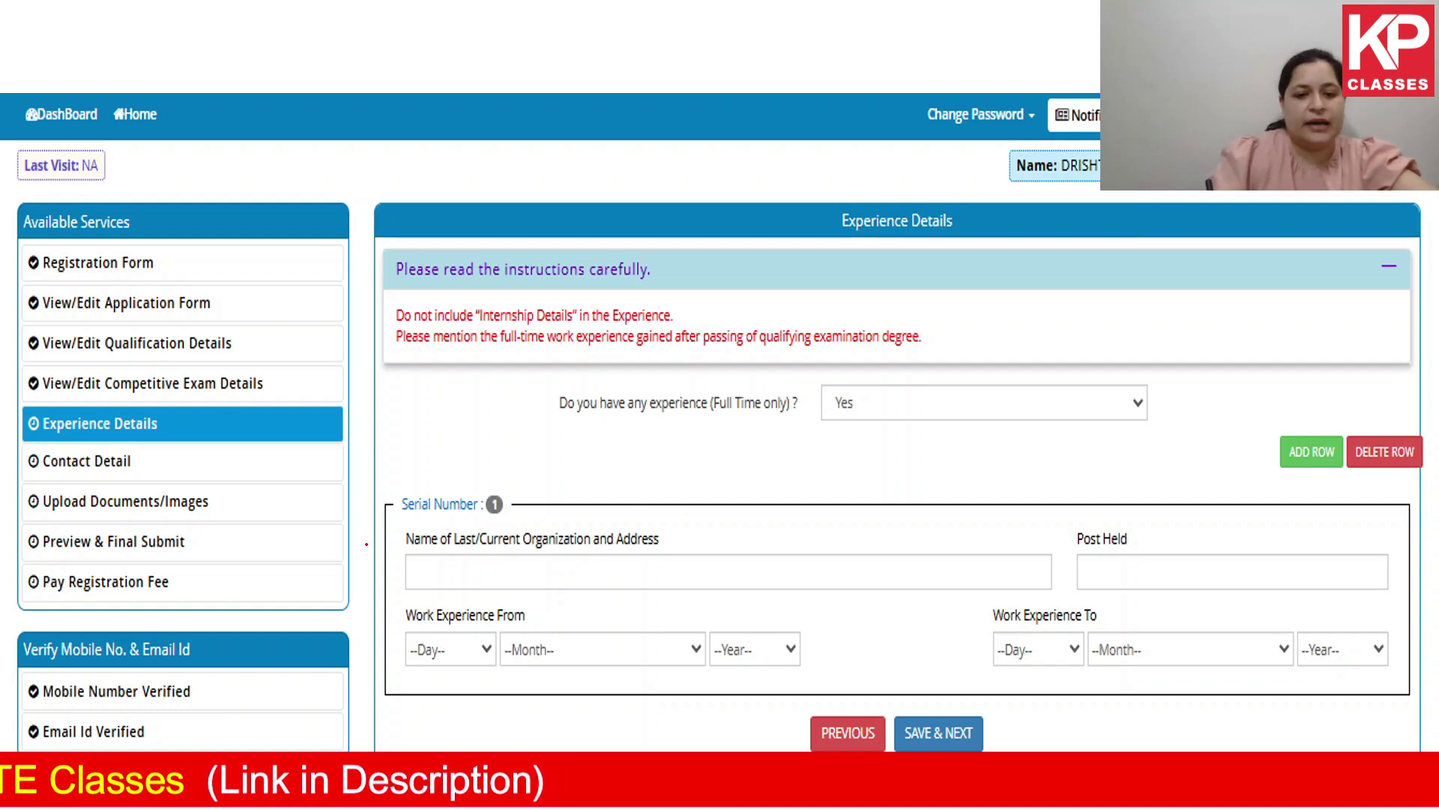
drag(403, 555, 676, 554)
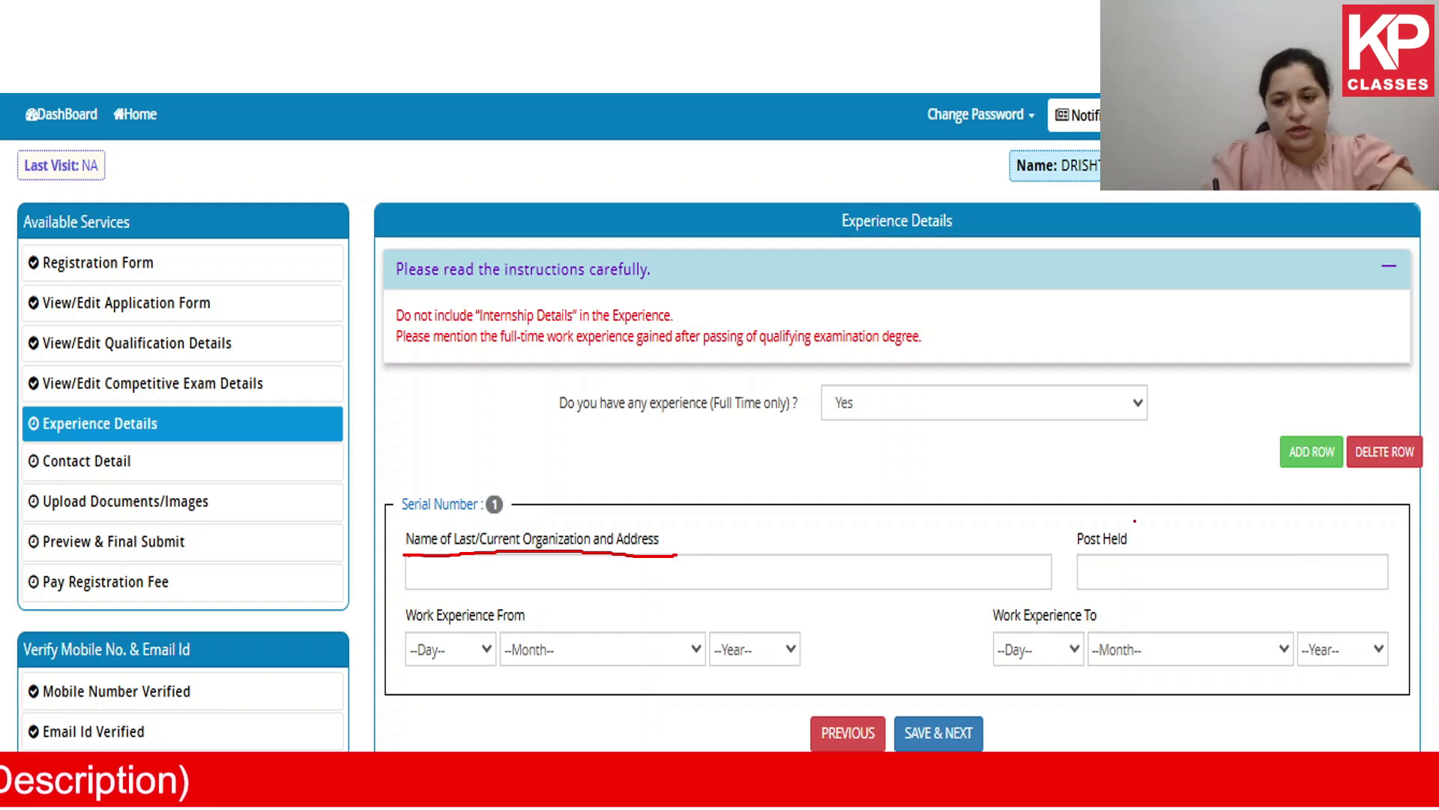
mouse_move(1135, 520)
mouse_down()
mouse_move(1076, 558)
mouse_move(1141, 515)
mouse_up()
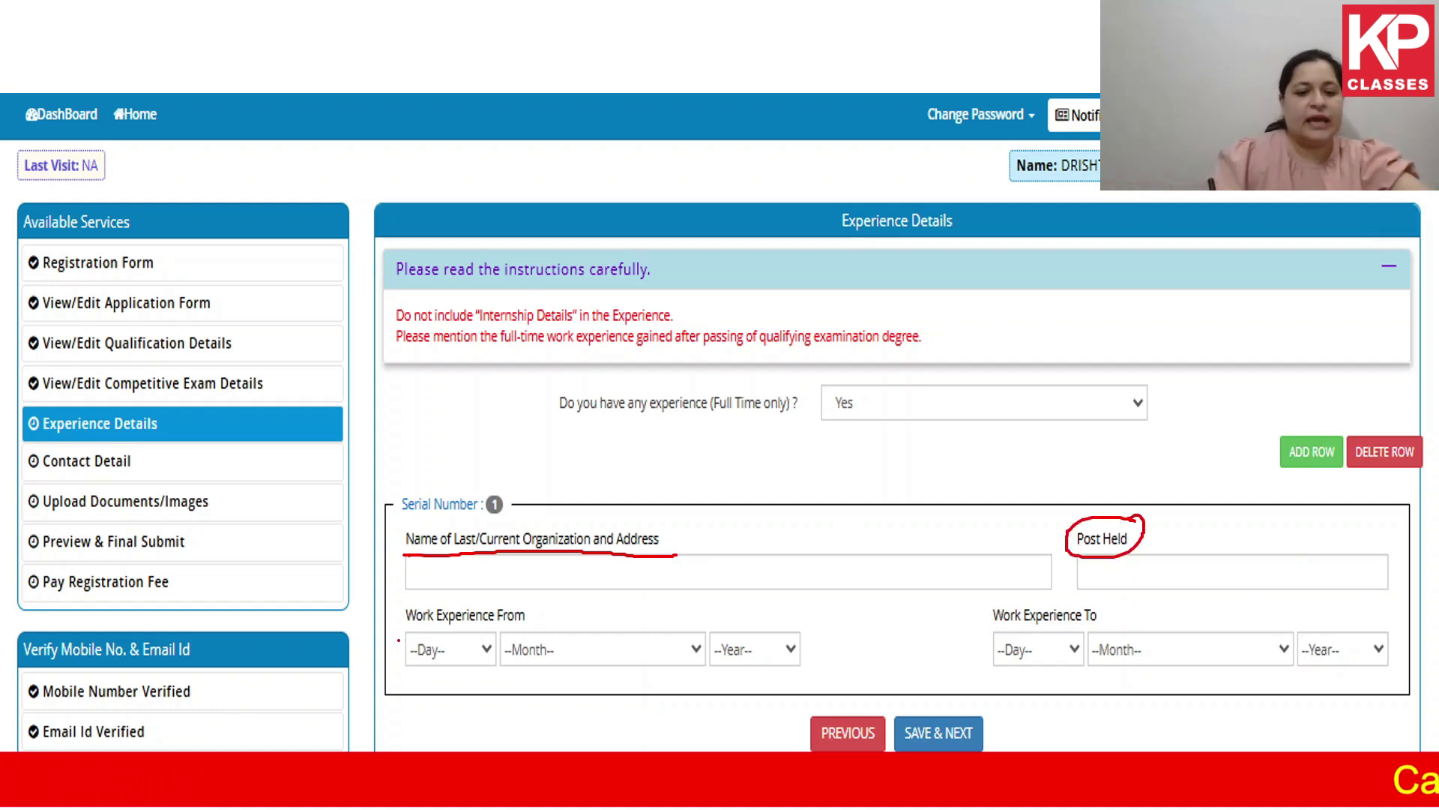
drag(397, 595, 395, 653)
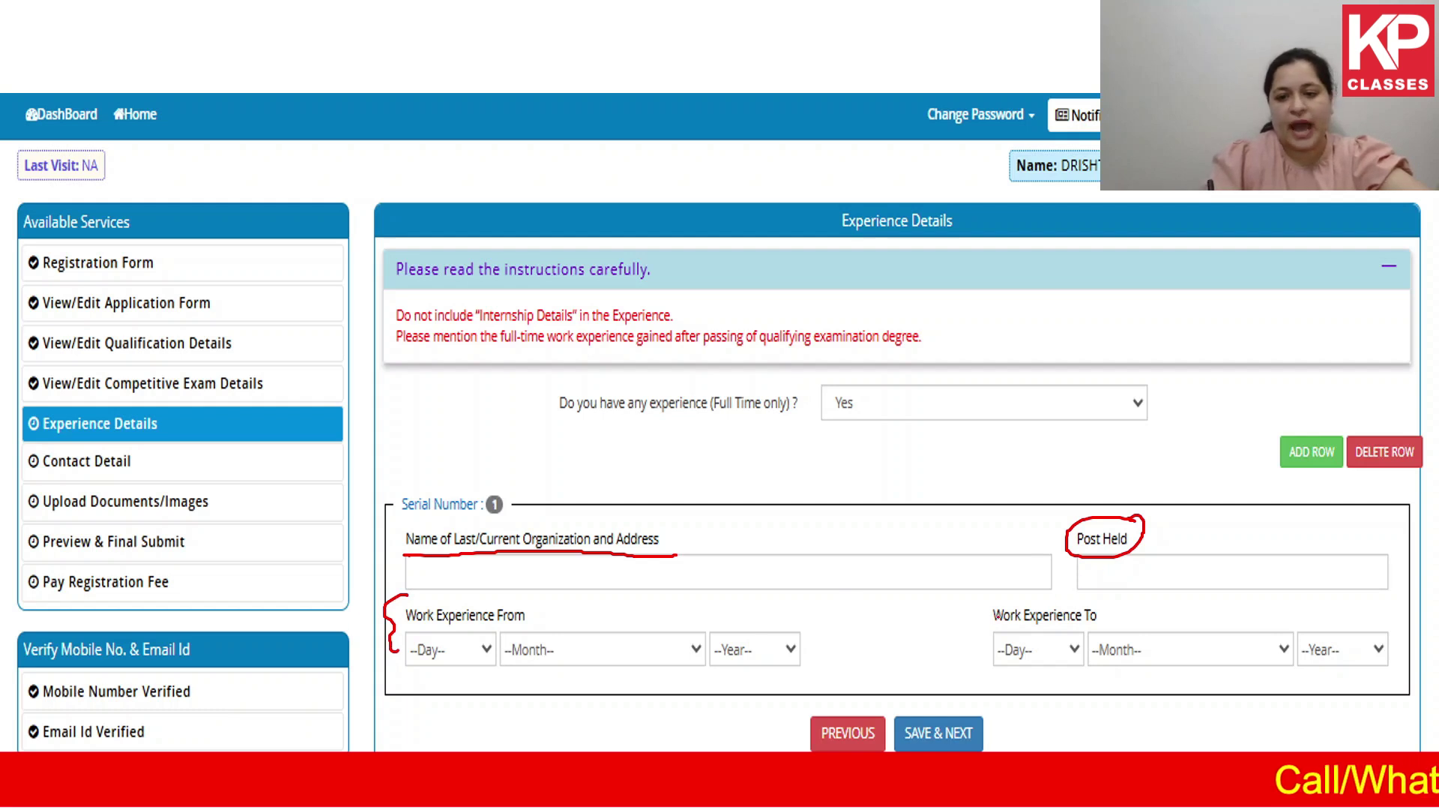
mouse_move(993, 597)
mouse_down()
mouse_move(970, 611)
mouse_move(987, 634)
mouse_up()
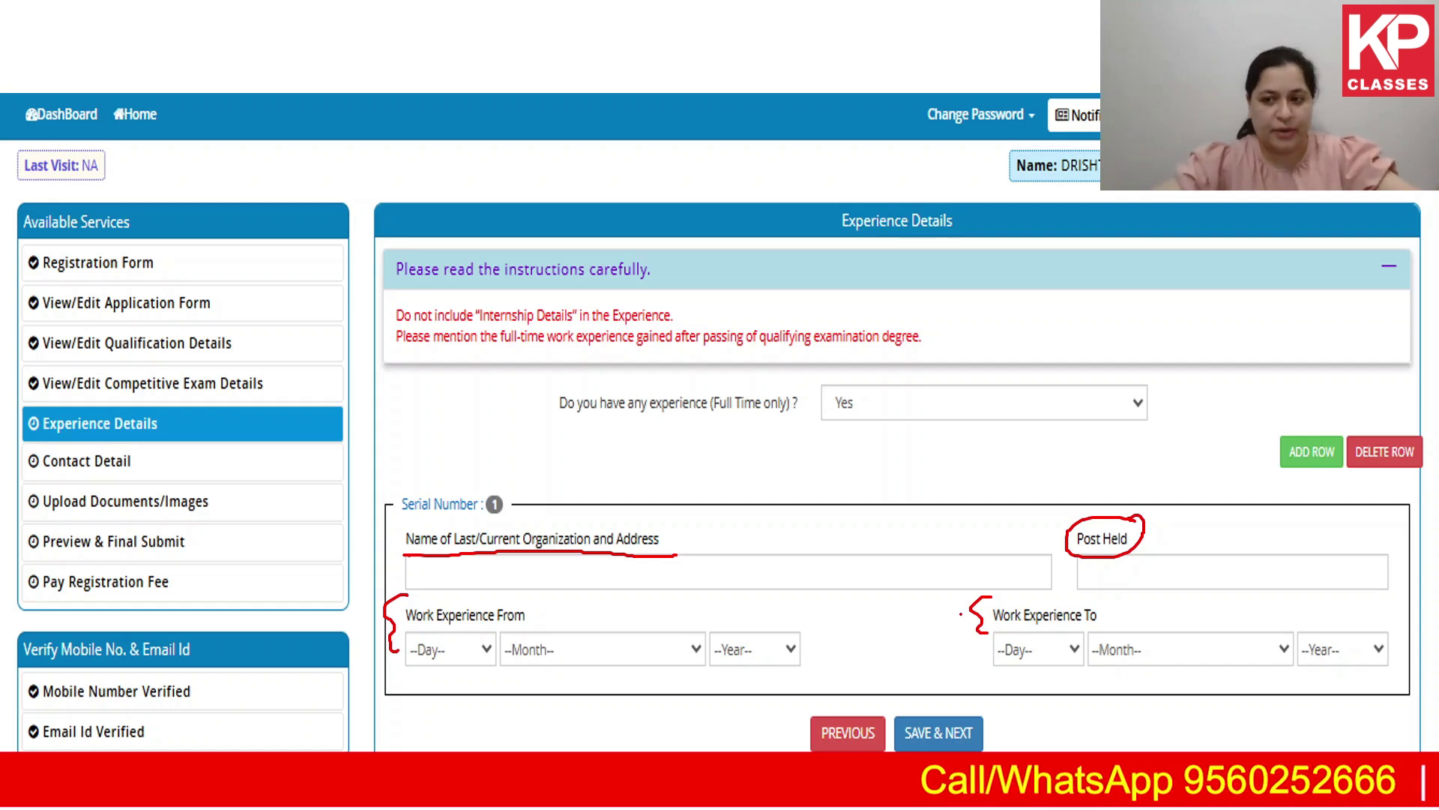
mouse_move(1334, 426)
mouse_down()
mouse_move(1296, 480)
mouse_move(1343, 449)
mouse_move(1317, 429)
mouse_up()
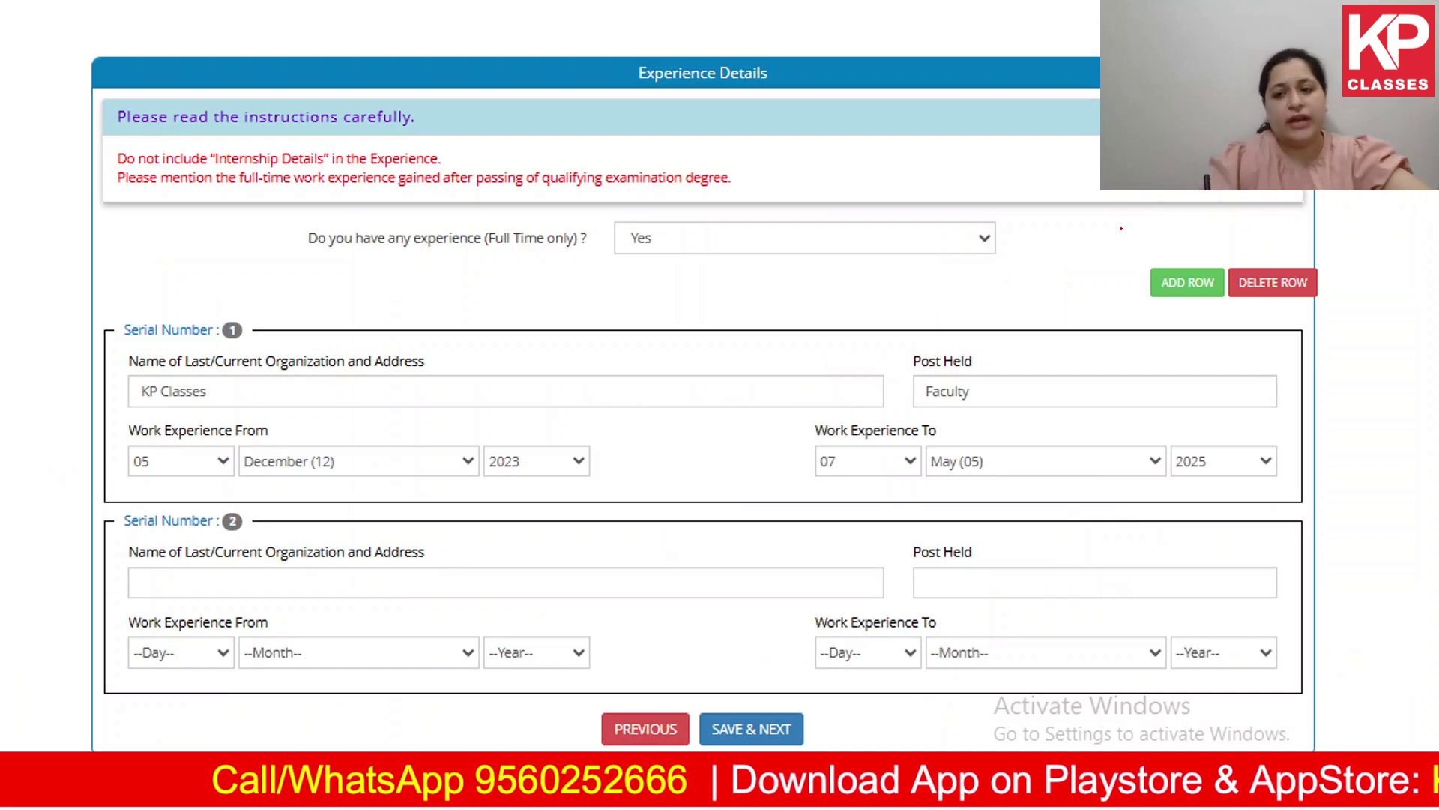
mouse_move(1168, 255)
mouse_down()
mouse_move(1165, 308)
mouse_move(1083, 270)
mouse_up()
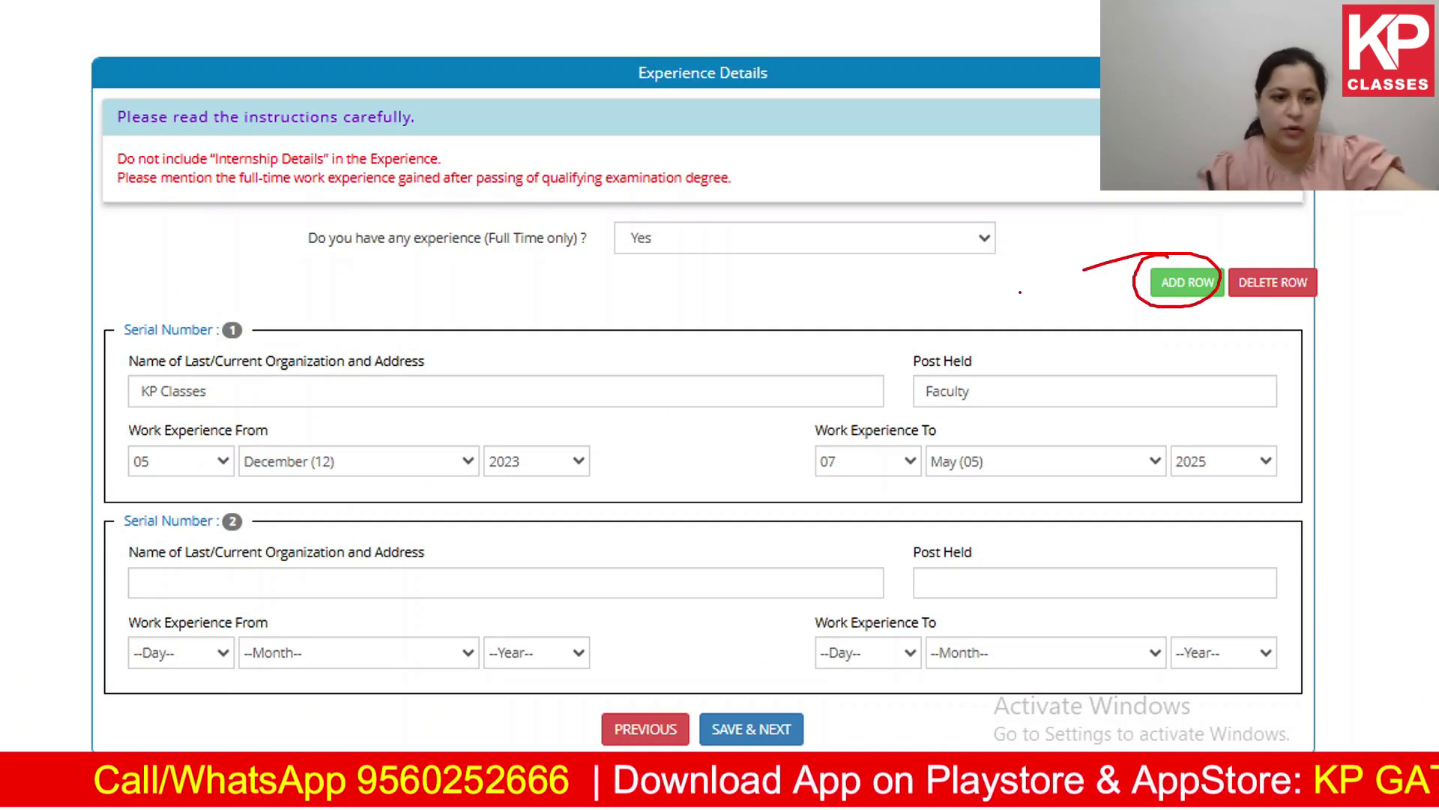
mouse_move(114, 317)
mouse_down()
mouse_move(72, 337)
mouse_move(80, 492)
mouse_move(126, 502)
mouse_up()
drag(49, 583, 127, 542)
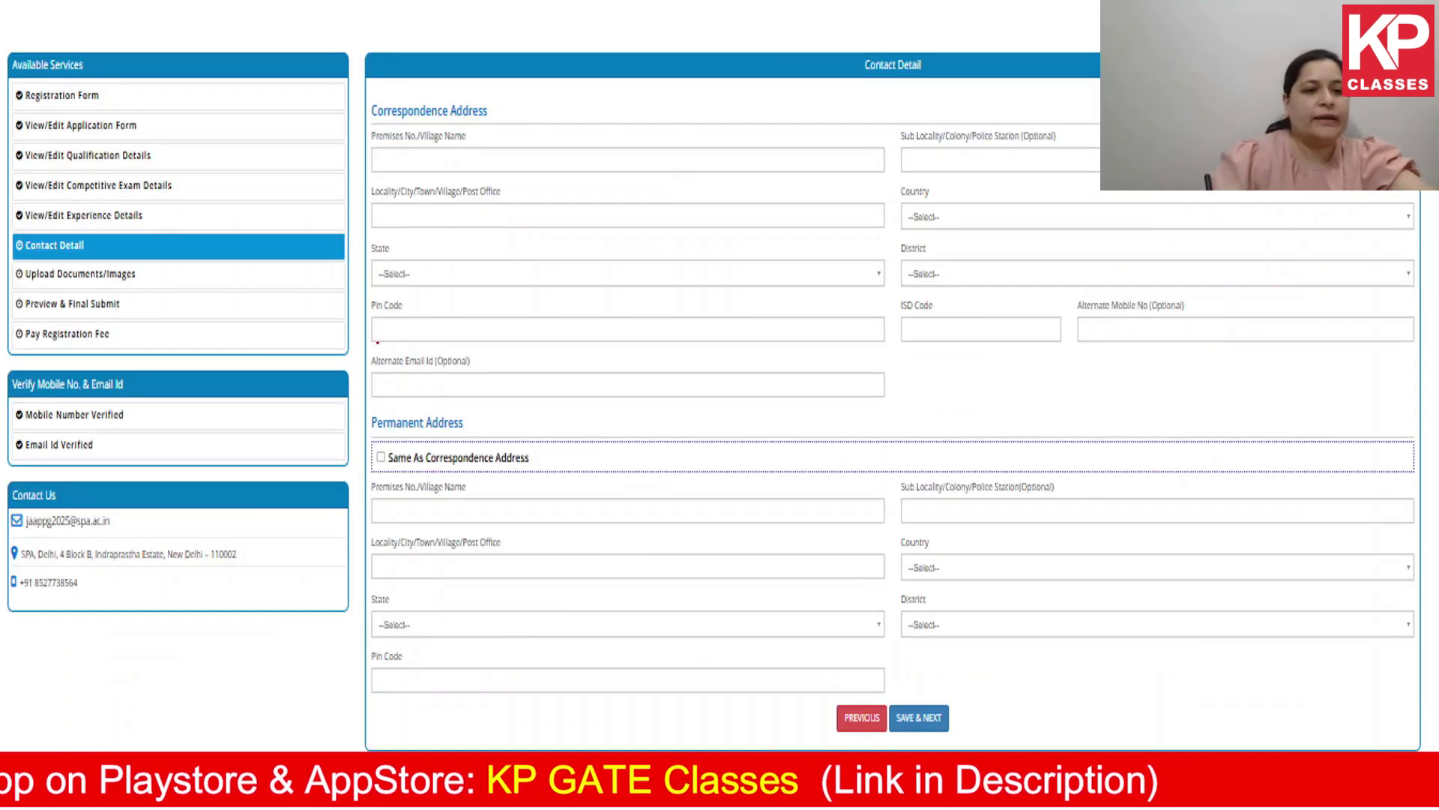
drag(111, 251, 197, 215)
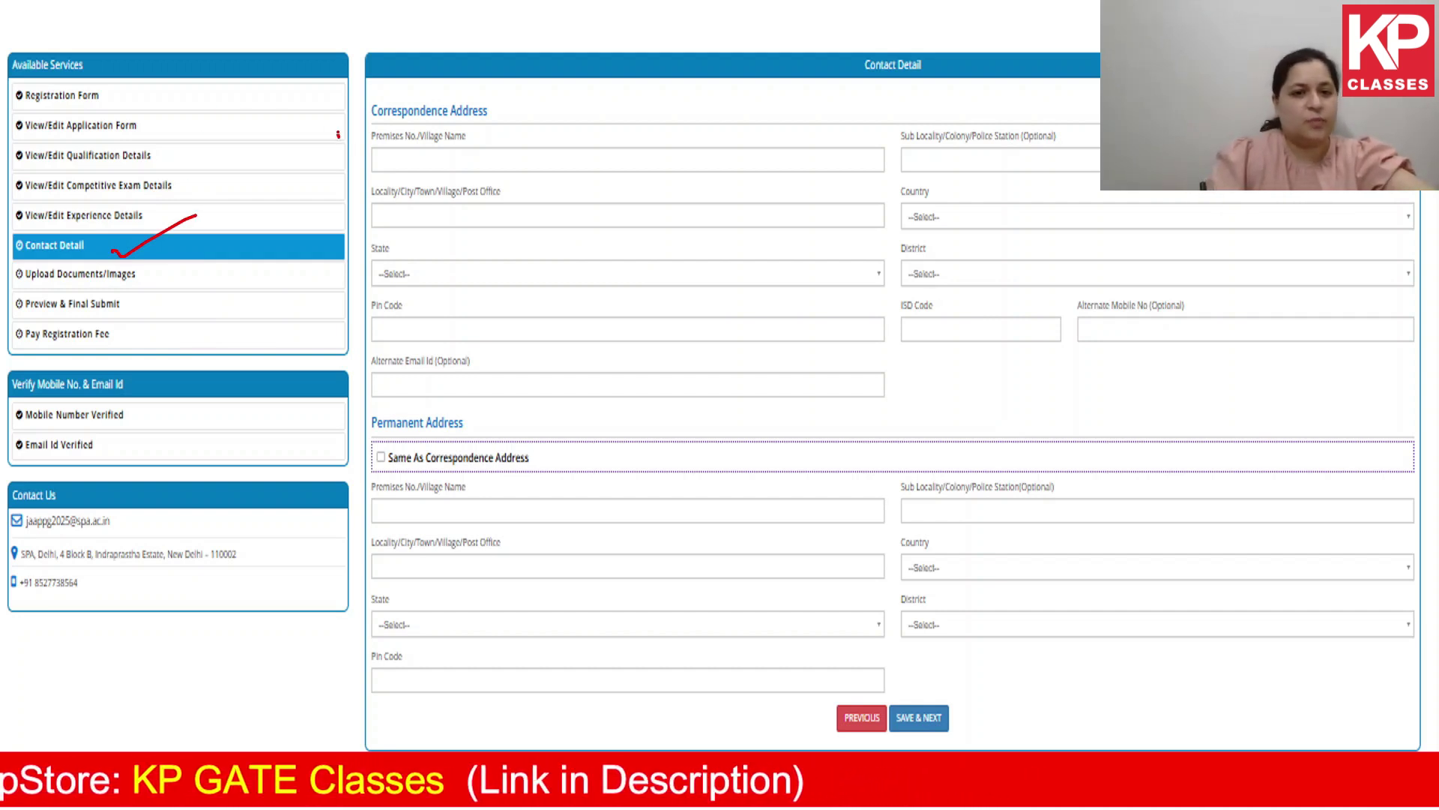
drag(338, 135, 414, 100)
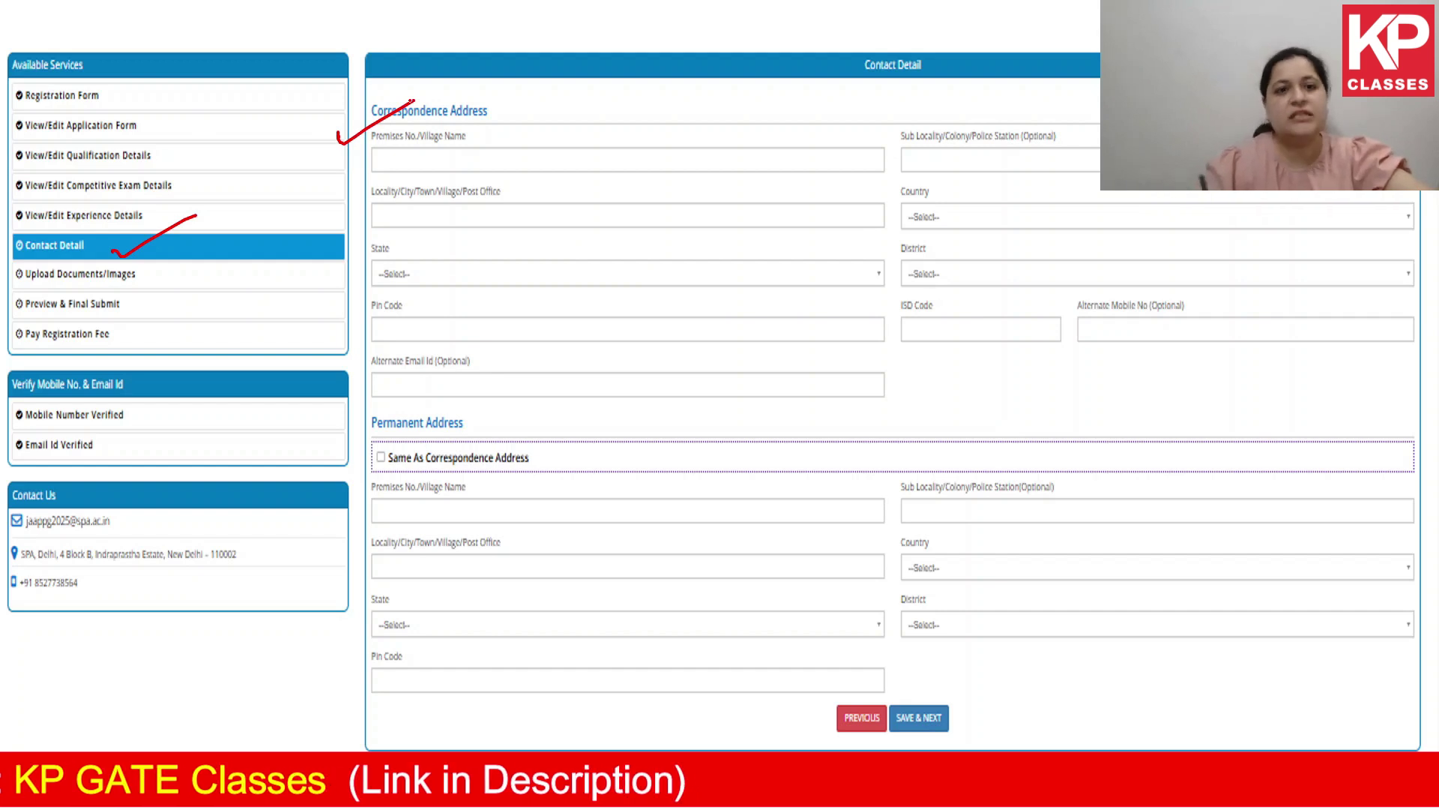
drag(386, 149, 471, 147)
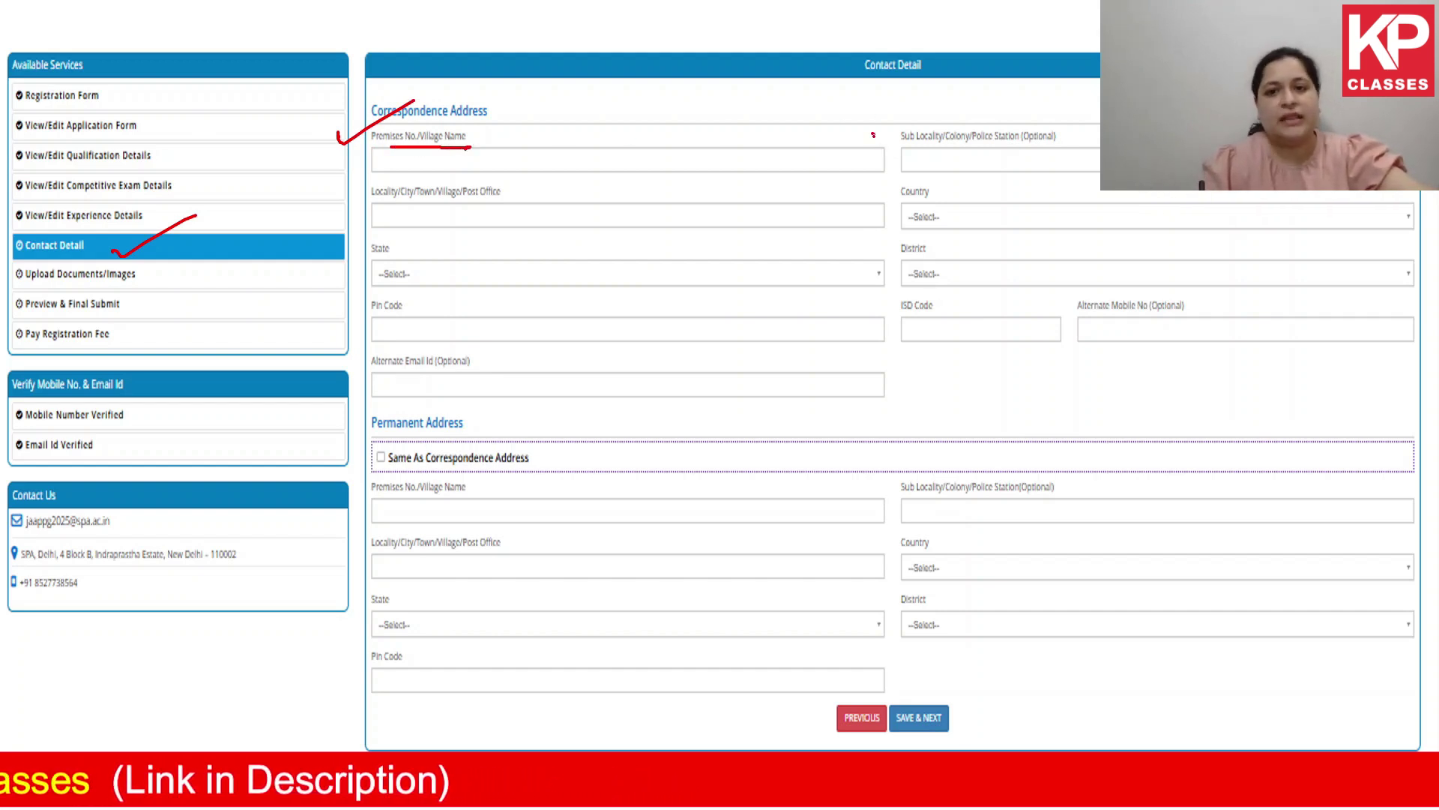
drag(873, 135, 920, 116)
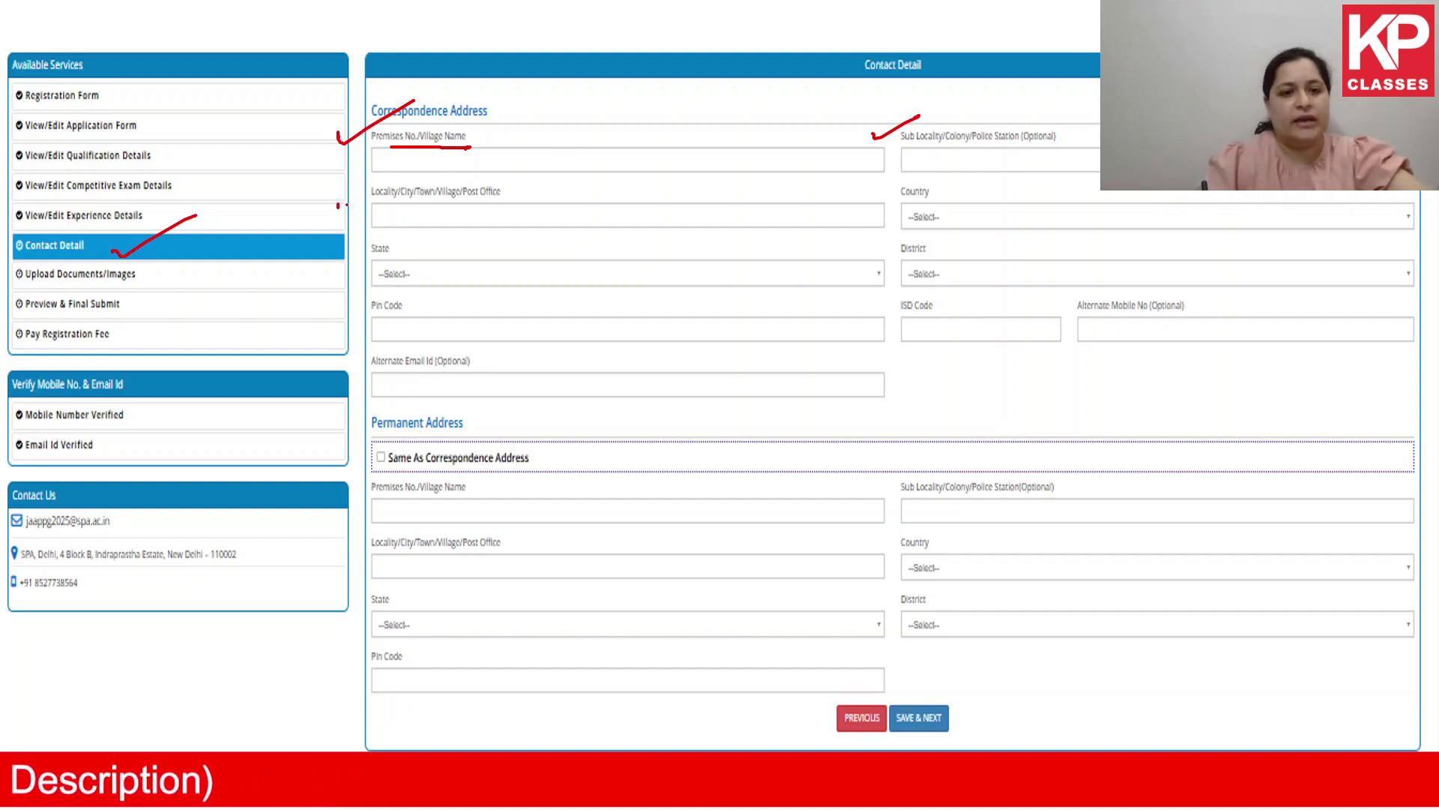
drag(338, 205, 371, 192)
mouse_move(873, 193)
mouse_down()
mouse_move(882, 204)
mouse_move(933, 171)
mouse_up()
drag(334, 257, 387, 236)
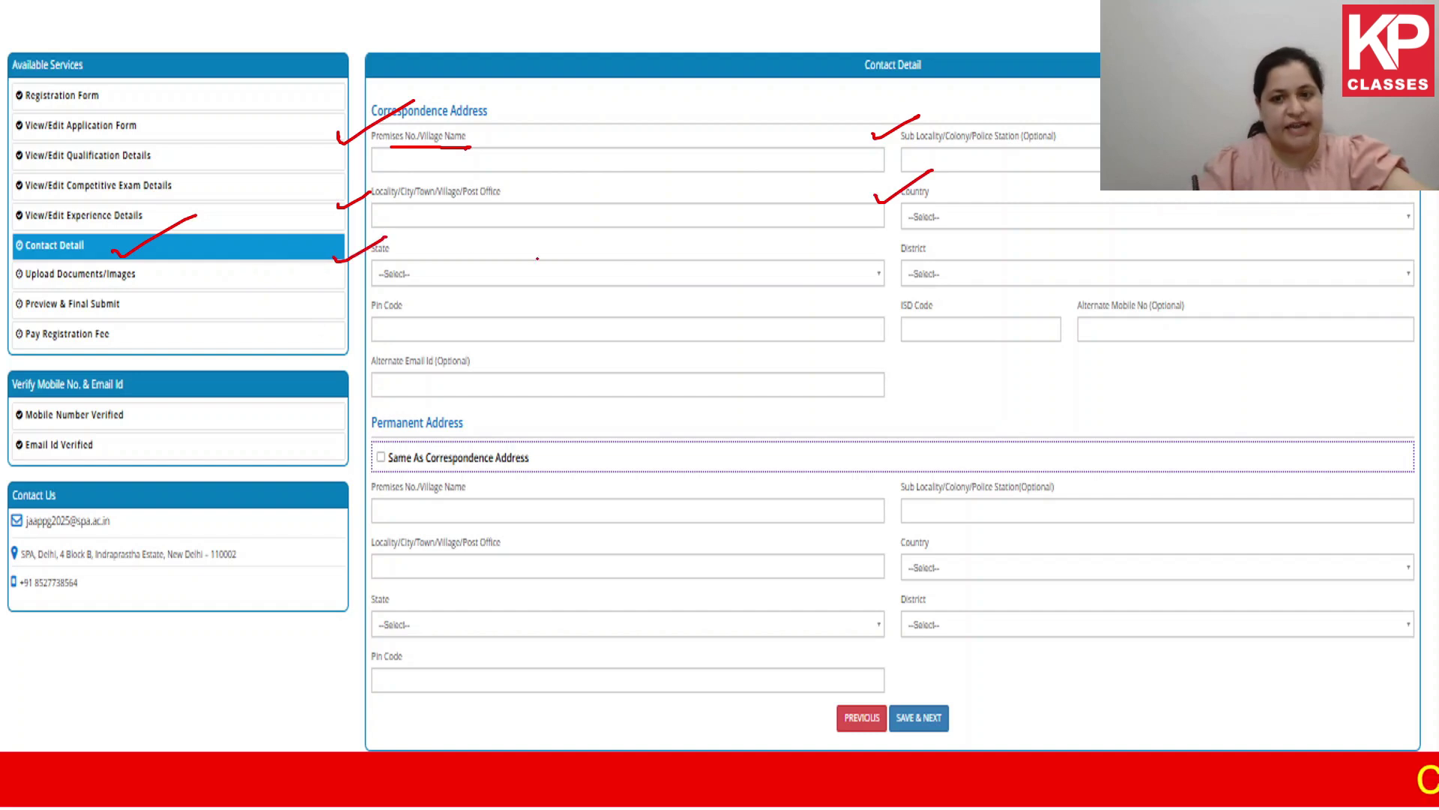
drag(887, 262, 935, 245)
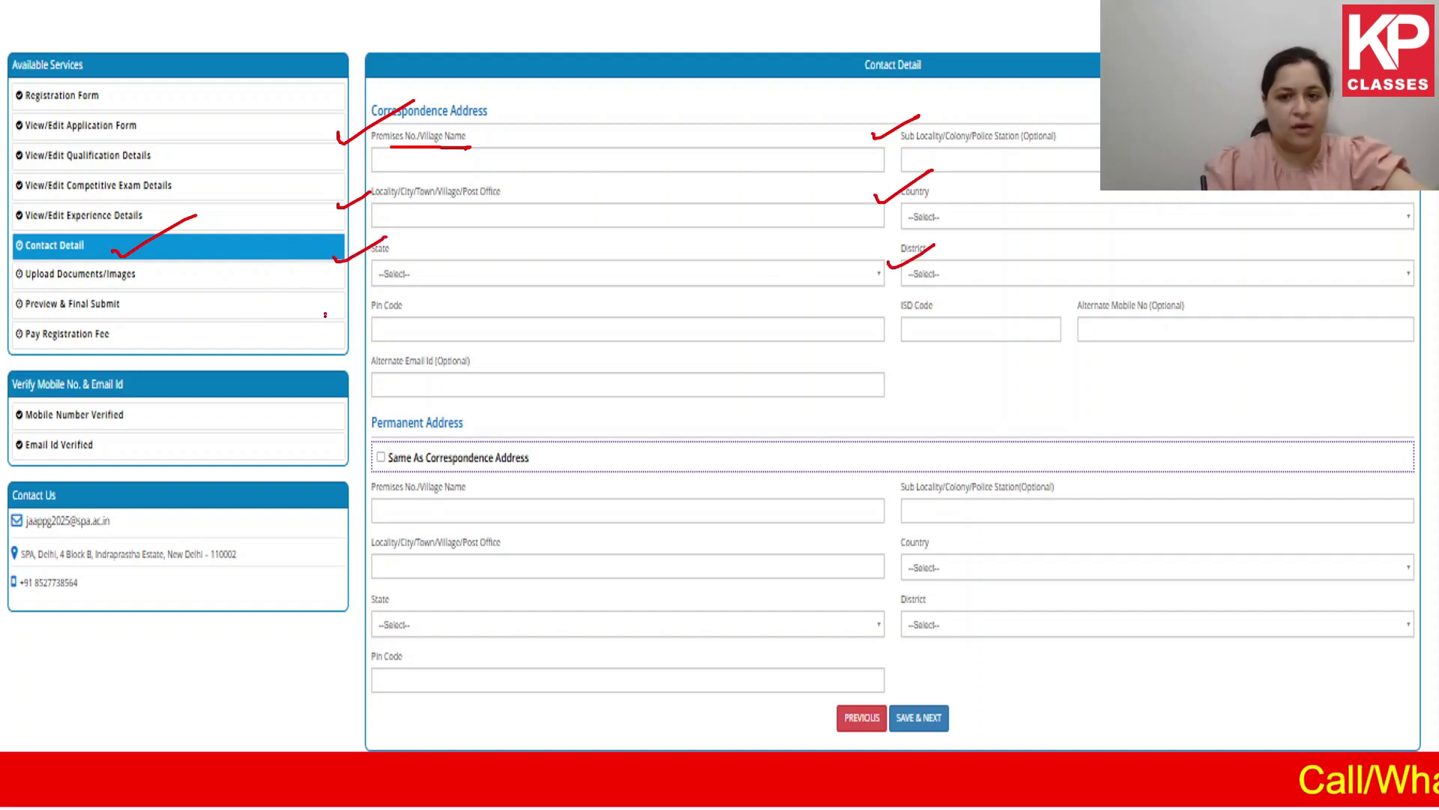
drag(324, 314, 365, 296)
mouse_move(897, 321)
mouse_down()
mouse_move(939, 294)
mouse_move(892, 317)
mouse_move(972, 339)
mouse_up()
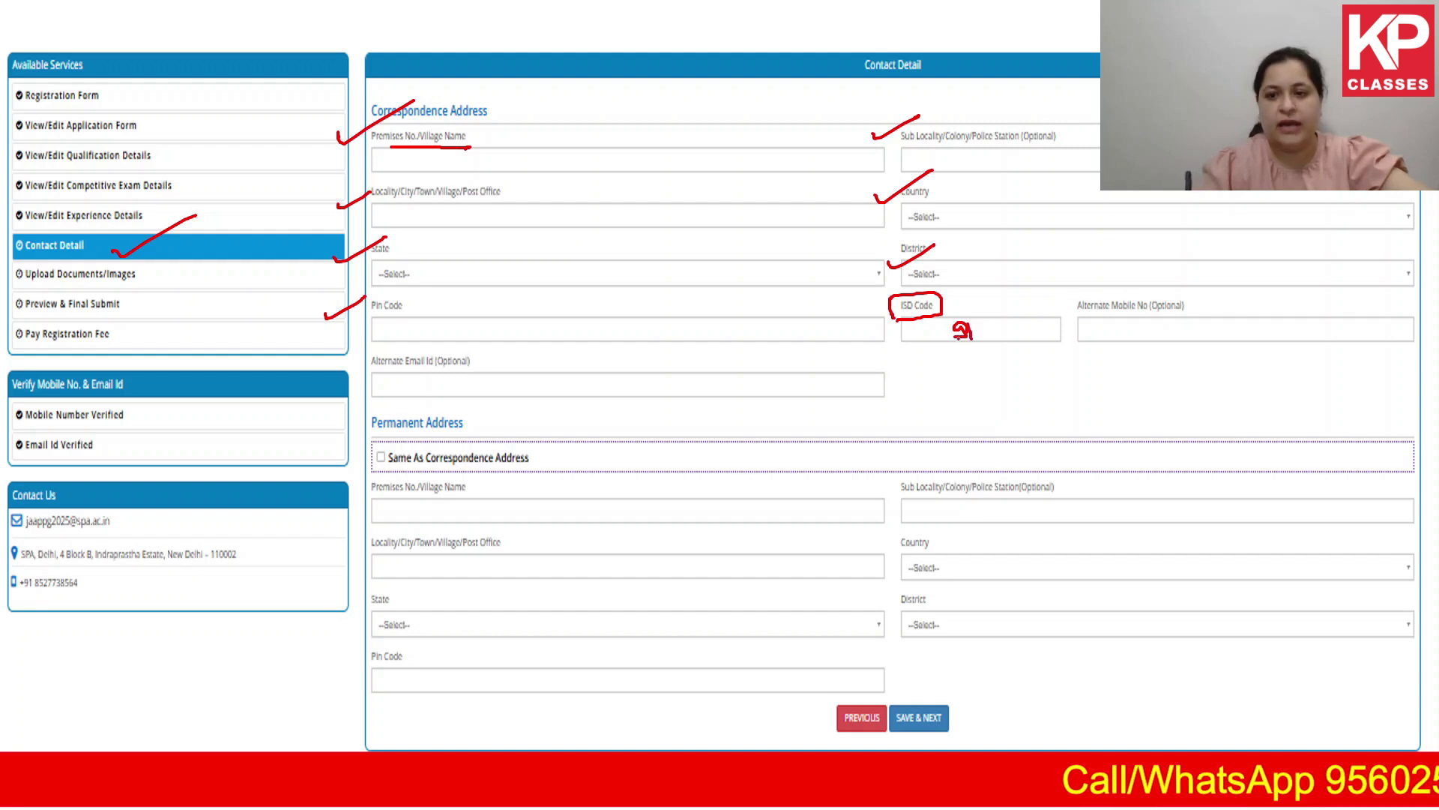
drag(1097, 342, 1185, 342)
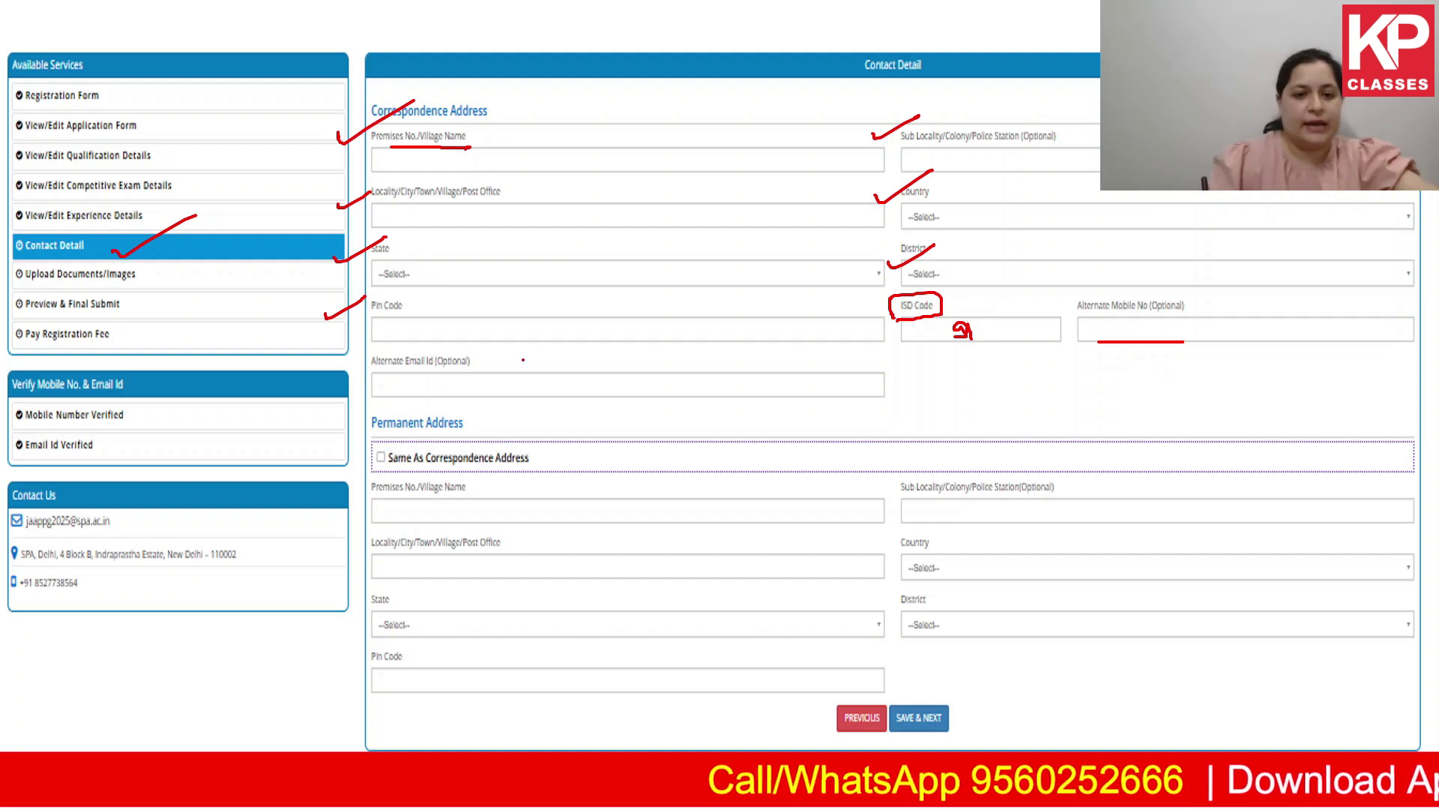
drag(419, 376, 472, 370)
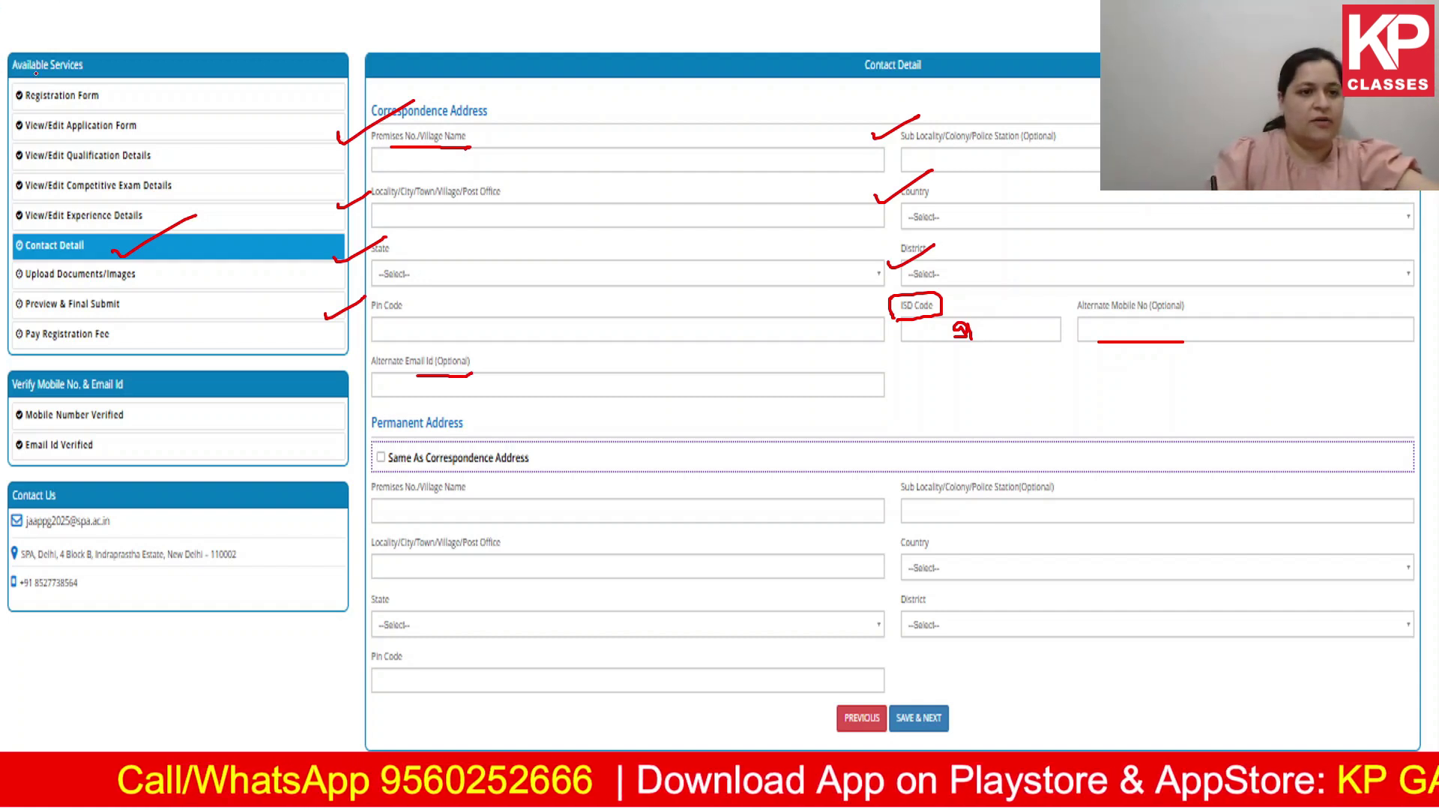
mouse_move(47, 77)
mouse_down()
mouse_move(21, 90)
mouse_move(110, 114)
mouse_move(5, 102)
mouse_up()
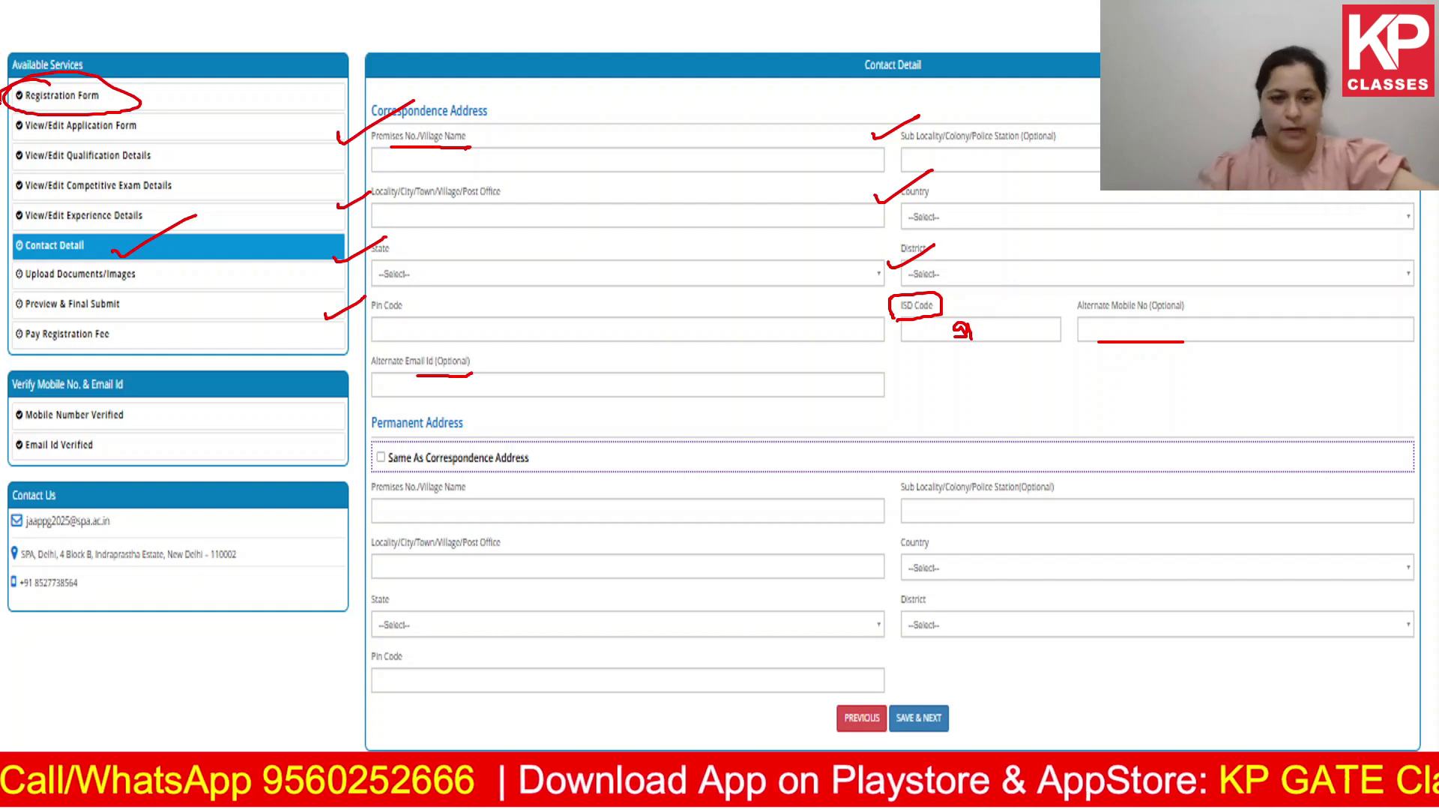
mouse_move(384, 409)
mouse_down()
mouse_move(372, 411)
mouse_move(395, 473)
mouse_move(538, 468)
mouse_move(499, 401)
mouse_move(353, 409)
mouse_move(413, 434)
mouse_up()
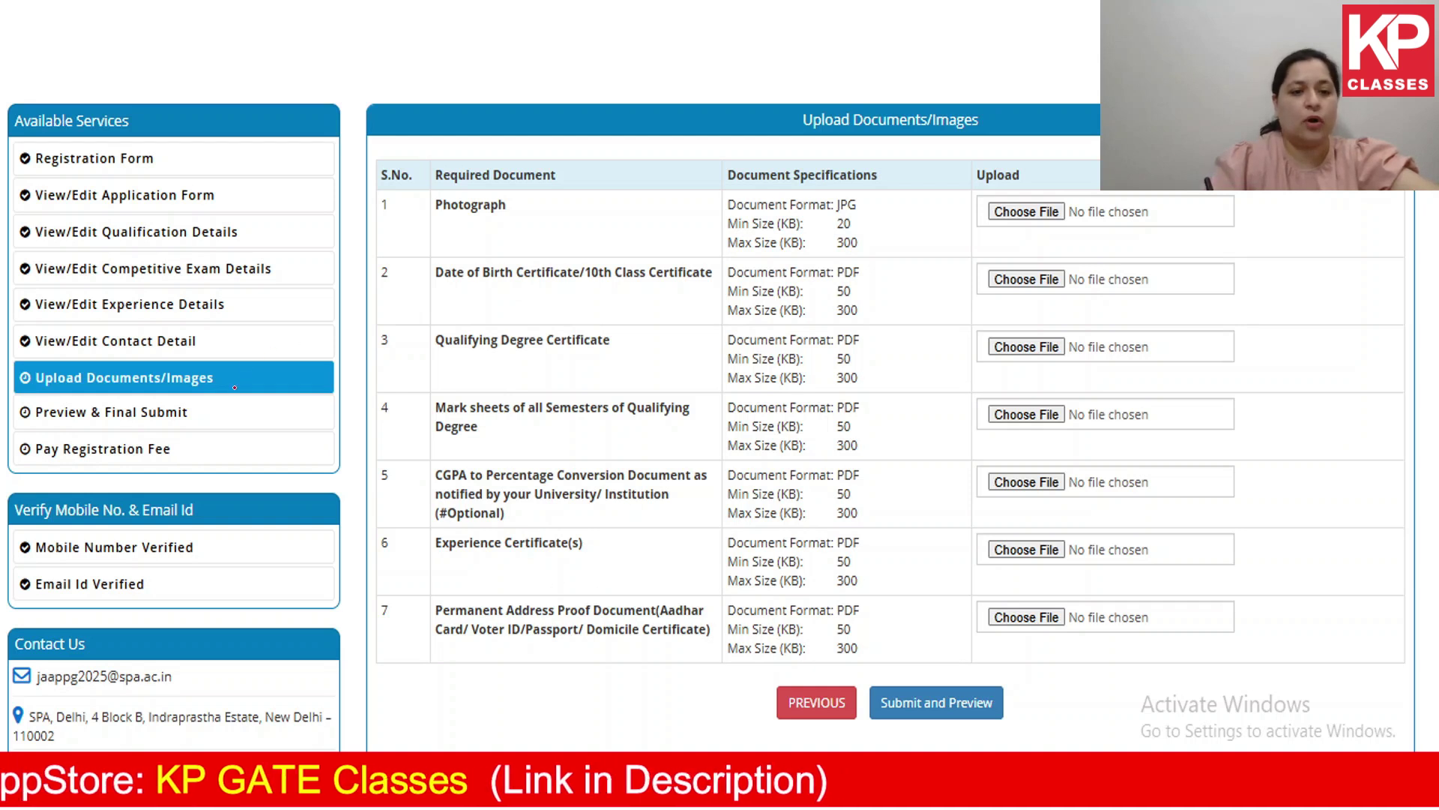
drag(228, 390, 277, 361)
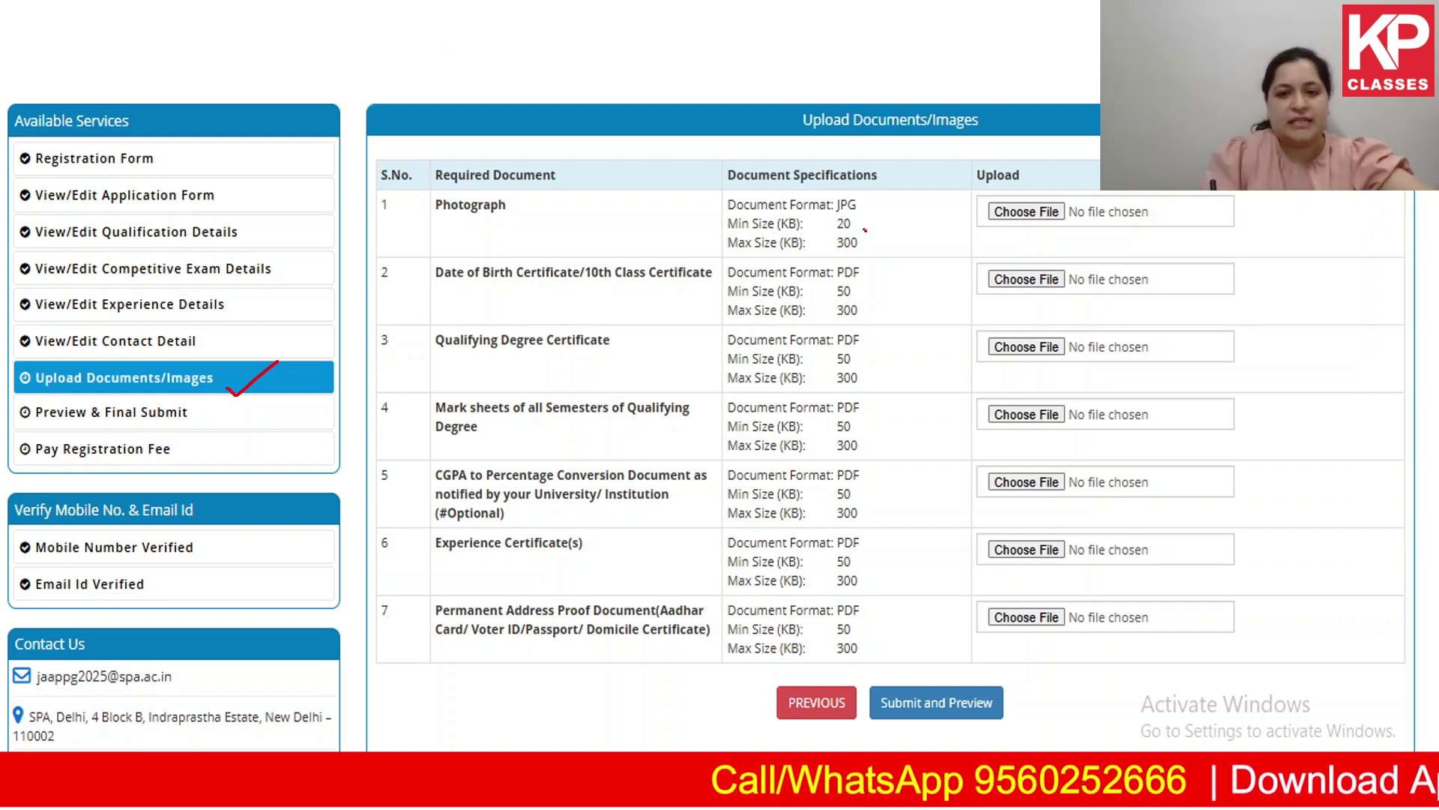
mouse_move(865, 230)
mouse_down()
mouse_move(888, 219)
mouse_move(864, 255)
mouse_up()
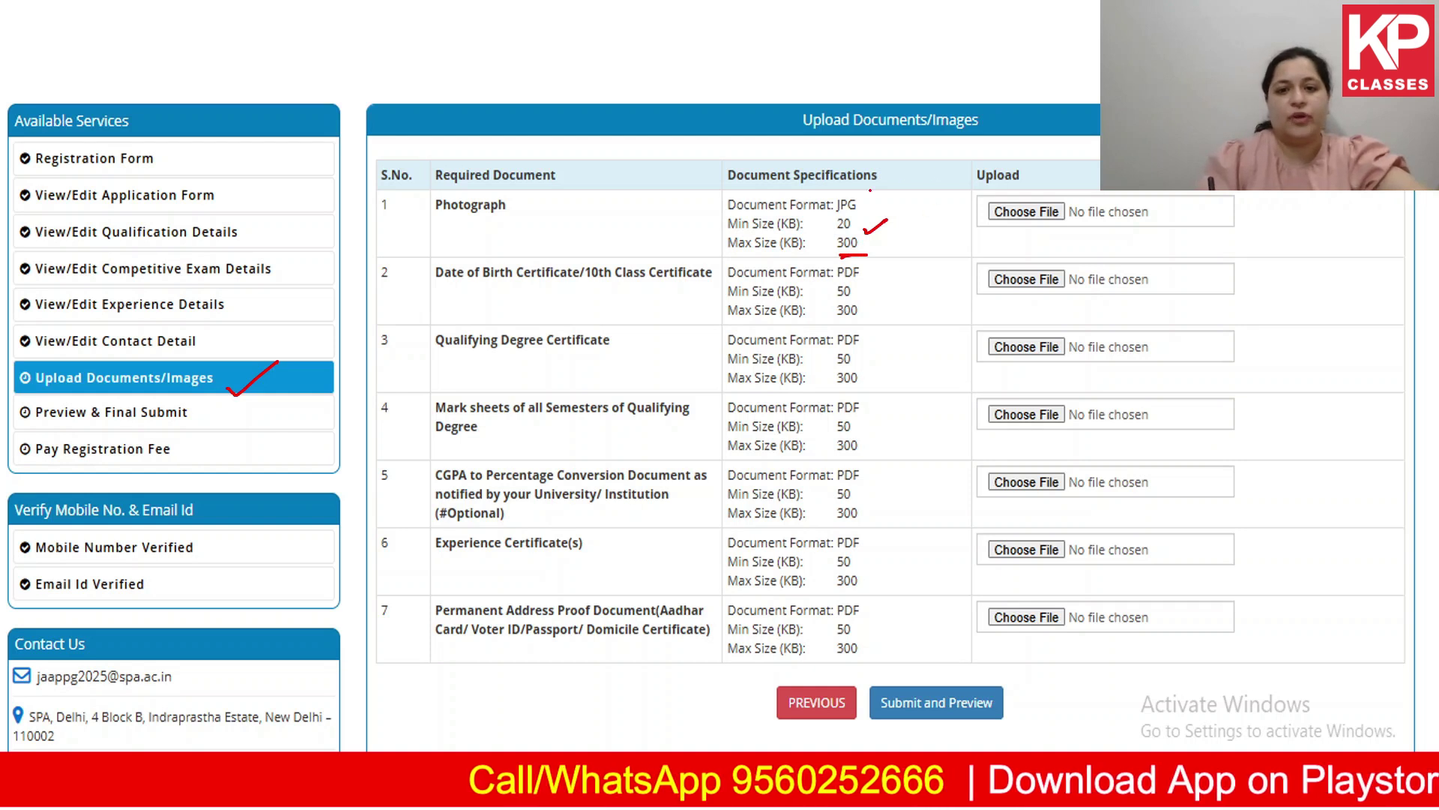
mouse_move(851, 188)
mouse_down()
mouse_move(864, 218)
mouse_move(862, 187)
mouse_up()
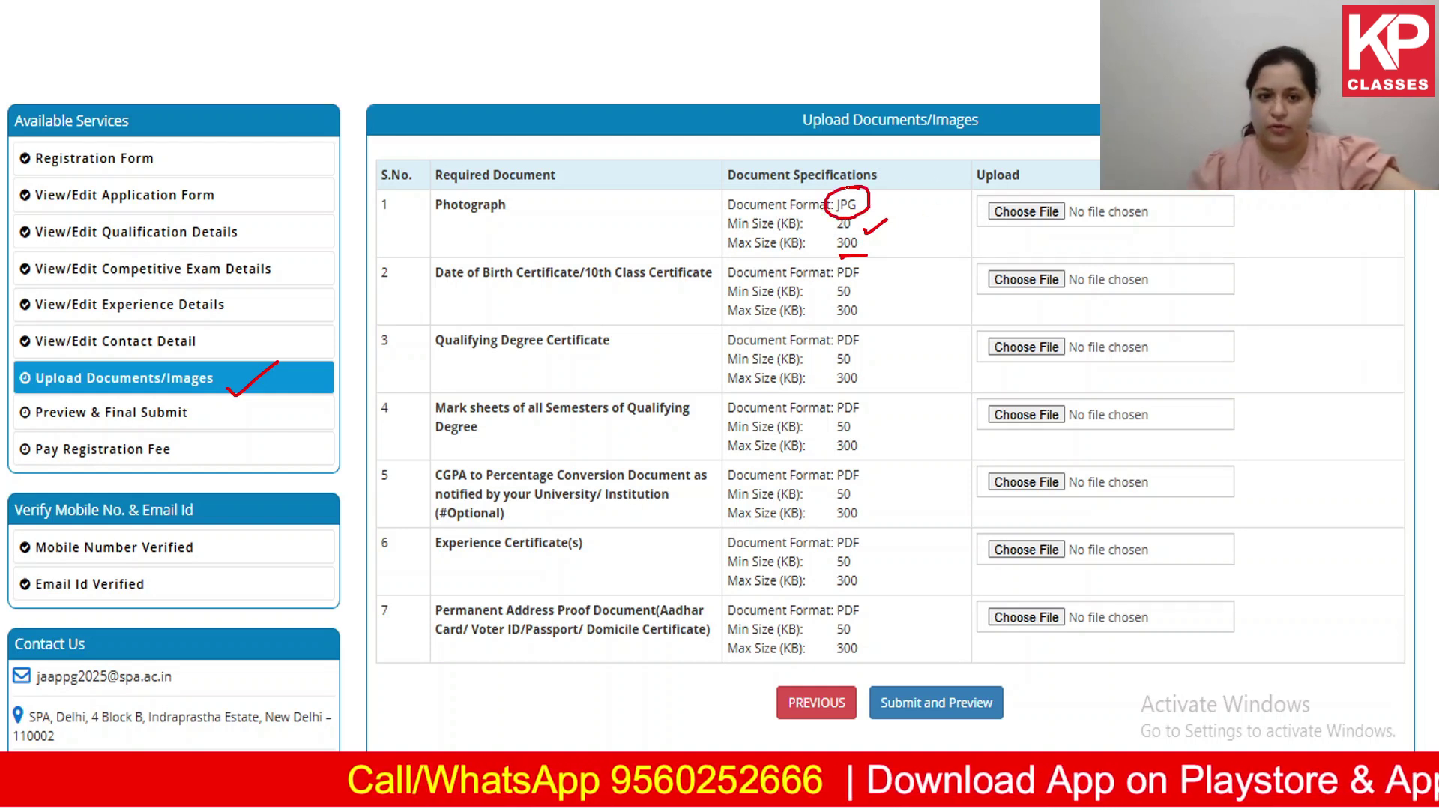
drag(487, 285, 718, 275)
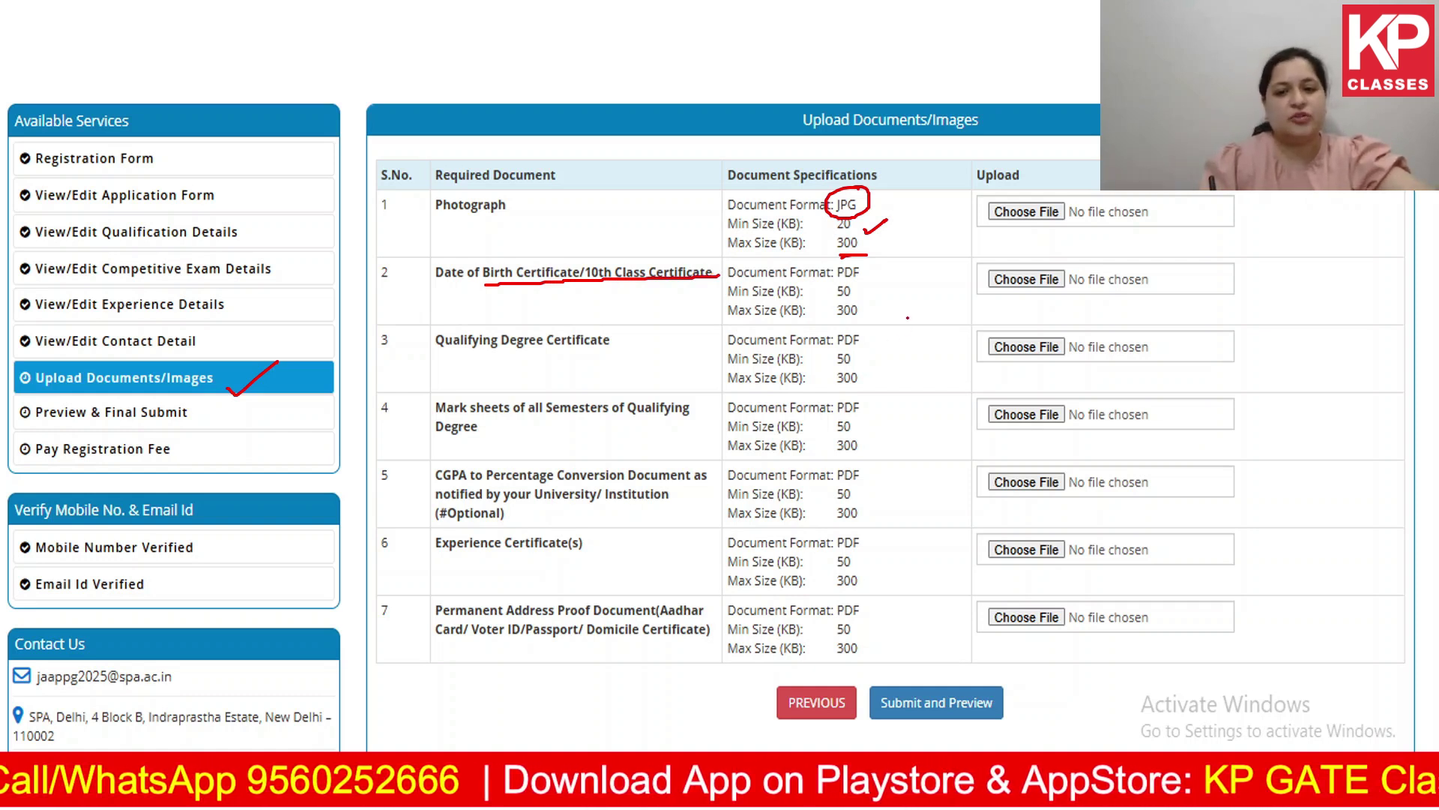
drag(874, 274, 901, 264)
mouse_move(853, 316)
mouse_down()
mouse_move(862, 281)
mouse_move(828, 289)
mouse_move(833, 324)
mouse_move(856, 319)
mouse_up()
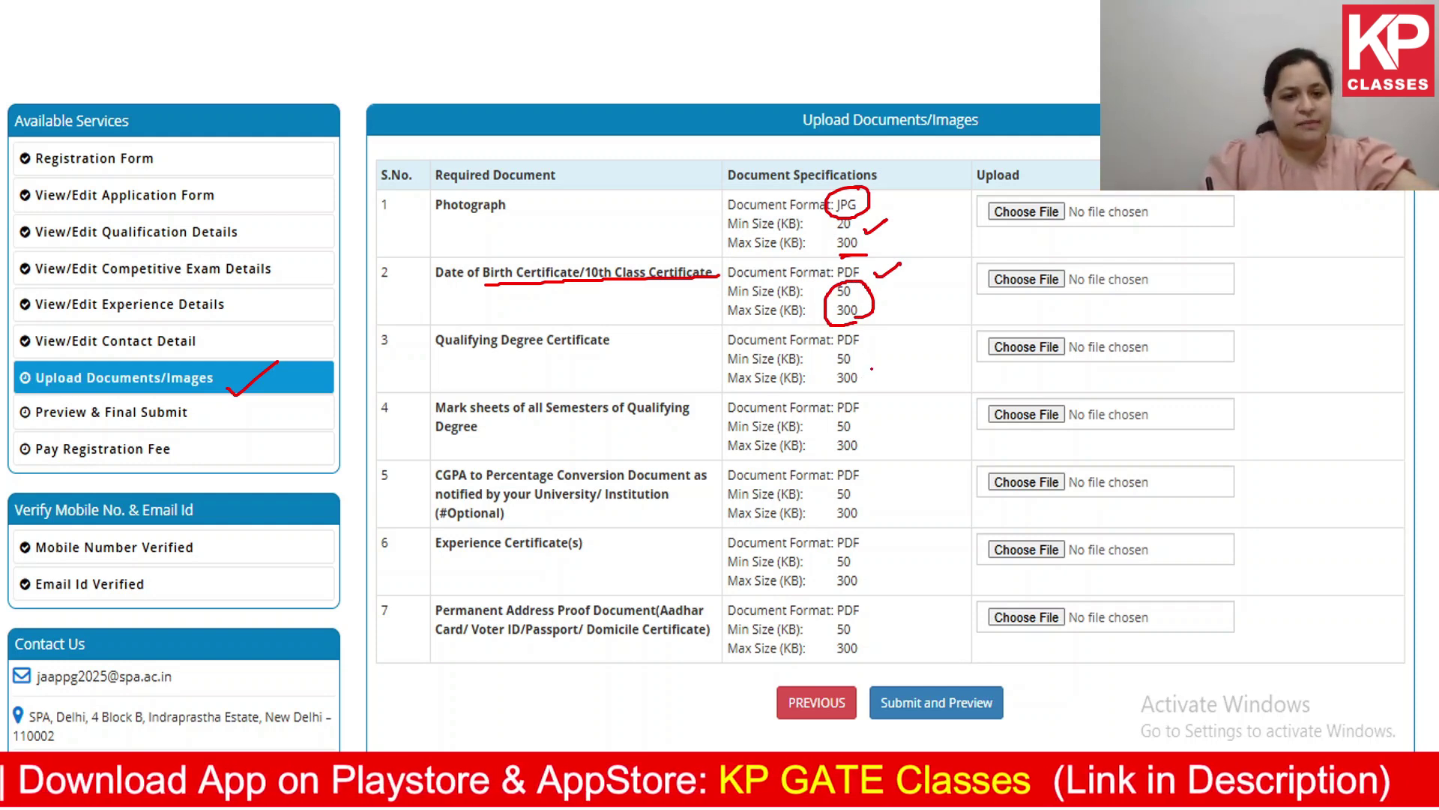
drag(872, 368, 922, 332)
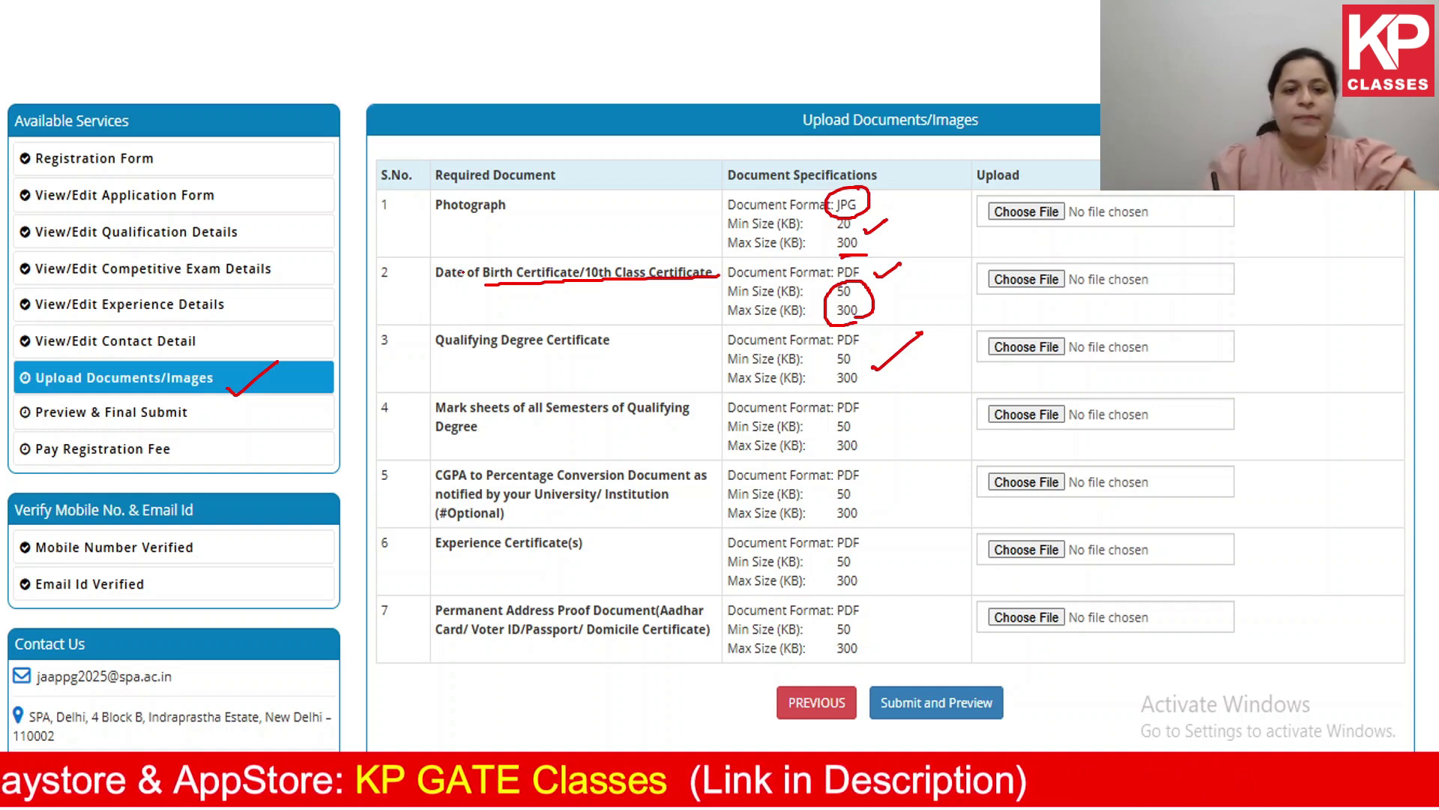
mouse_move(450, 386)
mouse_down()
mouse_move(435, 385)
mouse_move(421, 445)
mouse_move(474, 451)
mouse_up()
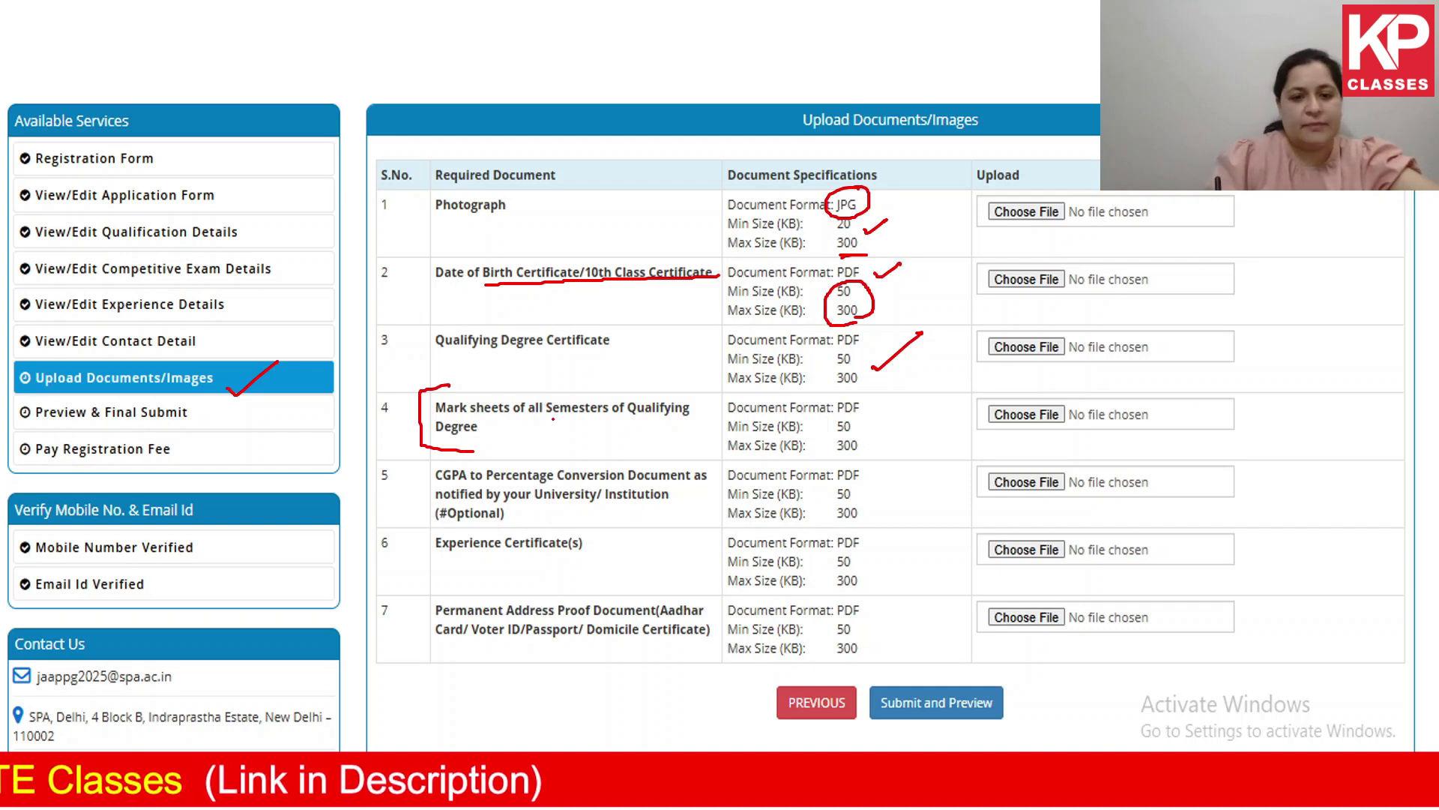
mouse_move(547, 420)
mouse_down()
mouse_move(615, 415)
mouse_move(582, 458)
mouse_move(599, 443)
mouse_up()
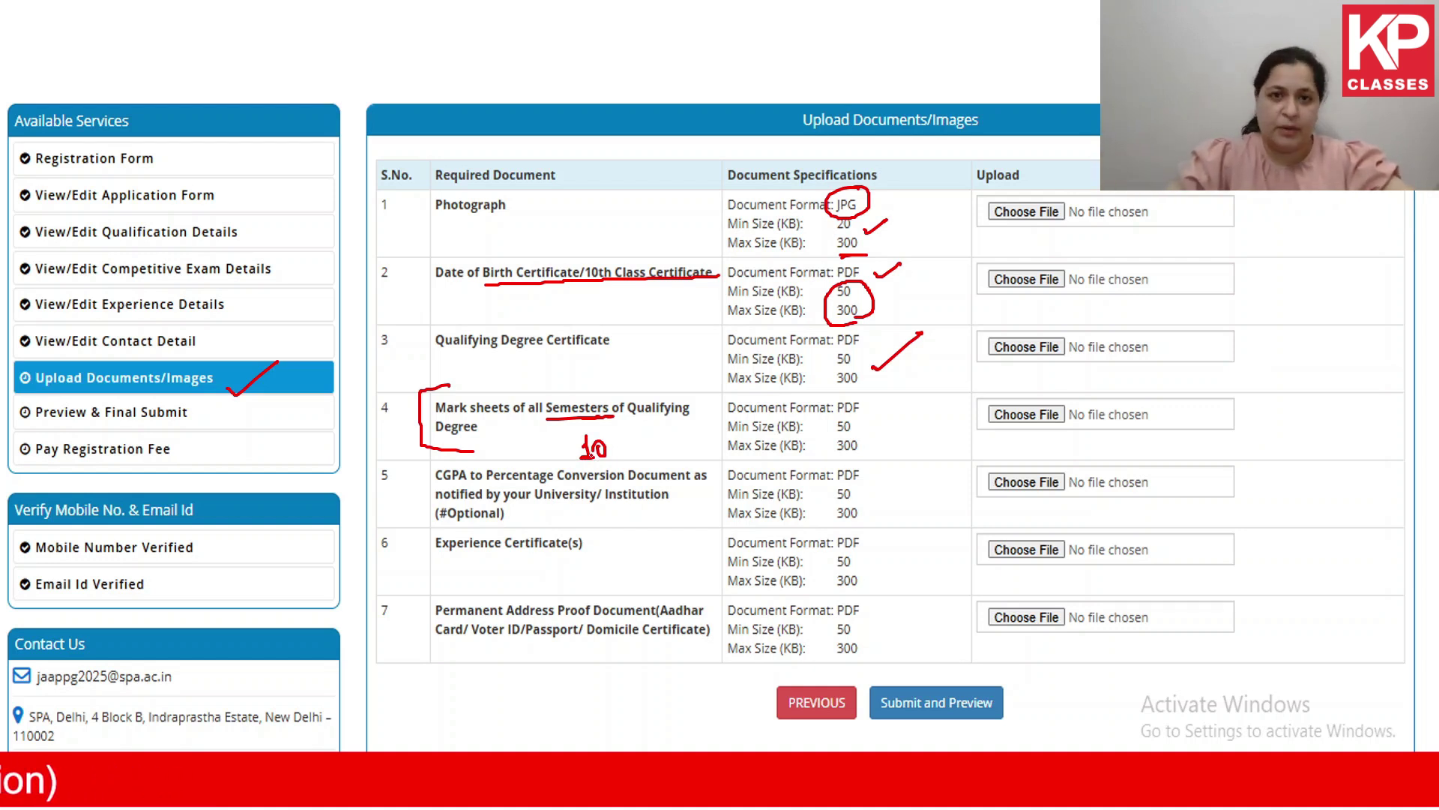
mouse_move(863, 414)
mouse_down()
mouse_move(827, 414)
mouse_move(826, 458)
mouse_move(871, 457)
mouse_move(860, 421)
mouse_up()
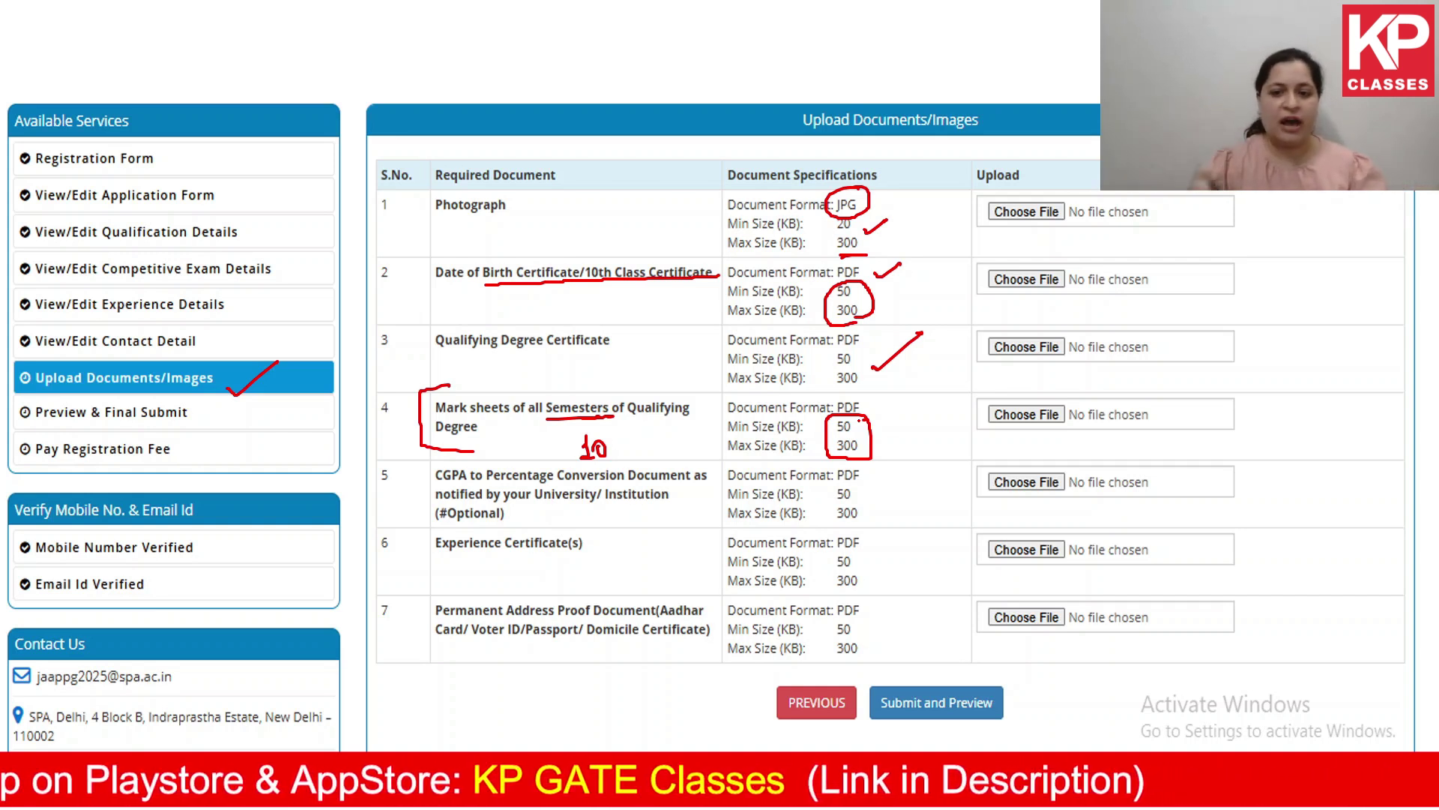
mouse_move(868, 442)
mouse_down()
mouse_move(876, 454)
mouse_move(929, 429)
mouse_move(918, 438)
mouse_move(952, 394)
mouse_up()
click(920, 422)
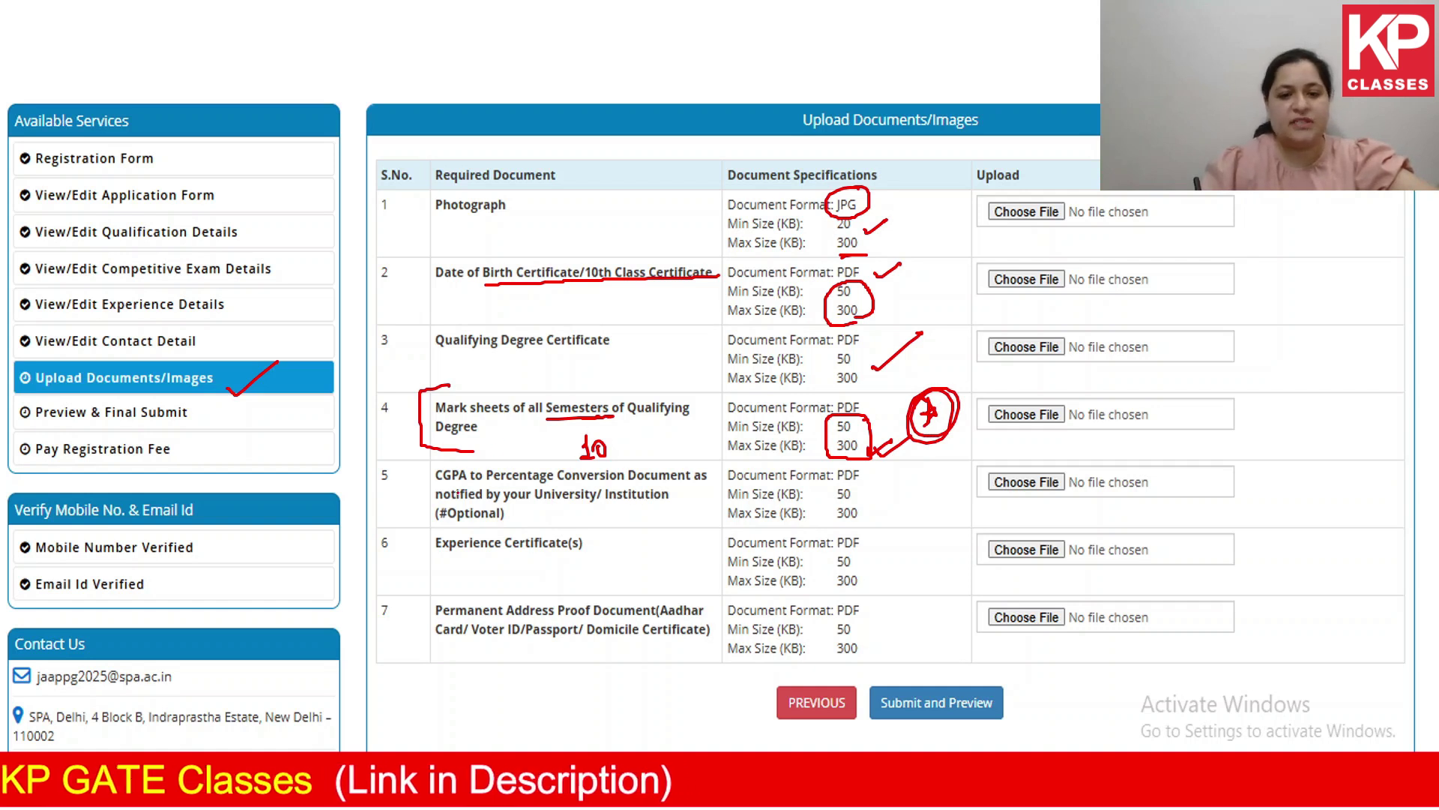
drag(370, 516, 407, 488)
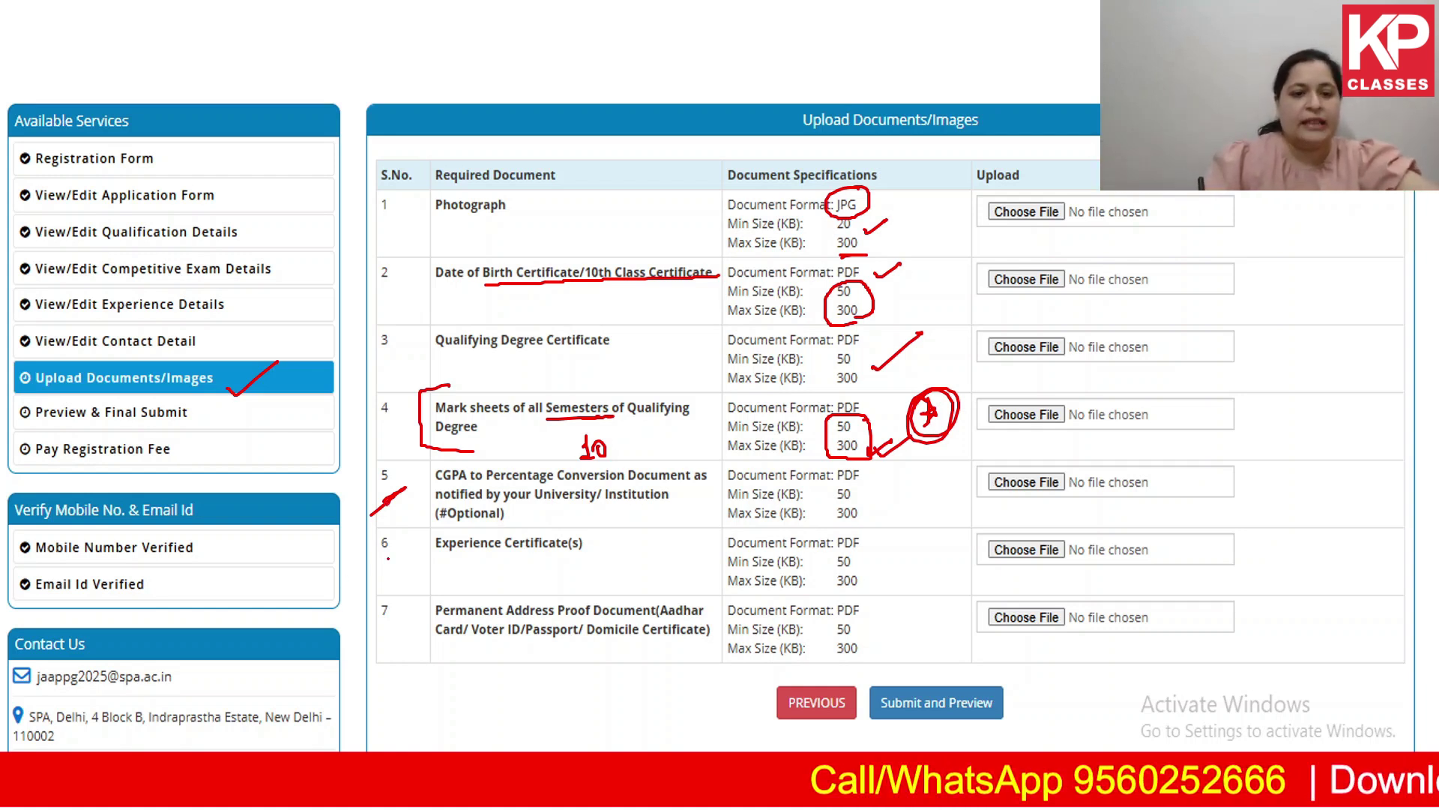
drag(379, 558, 421, 529)
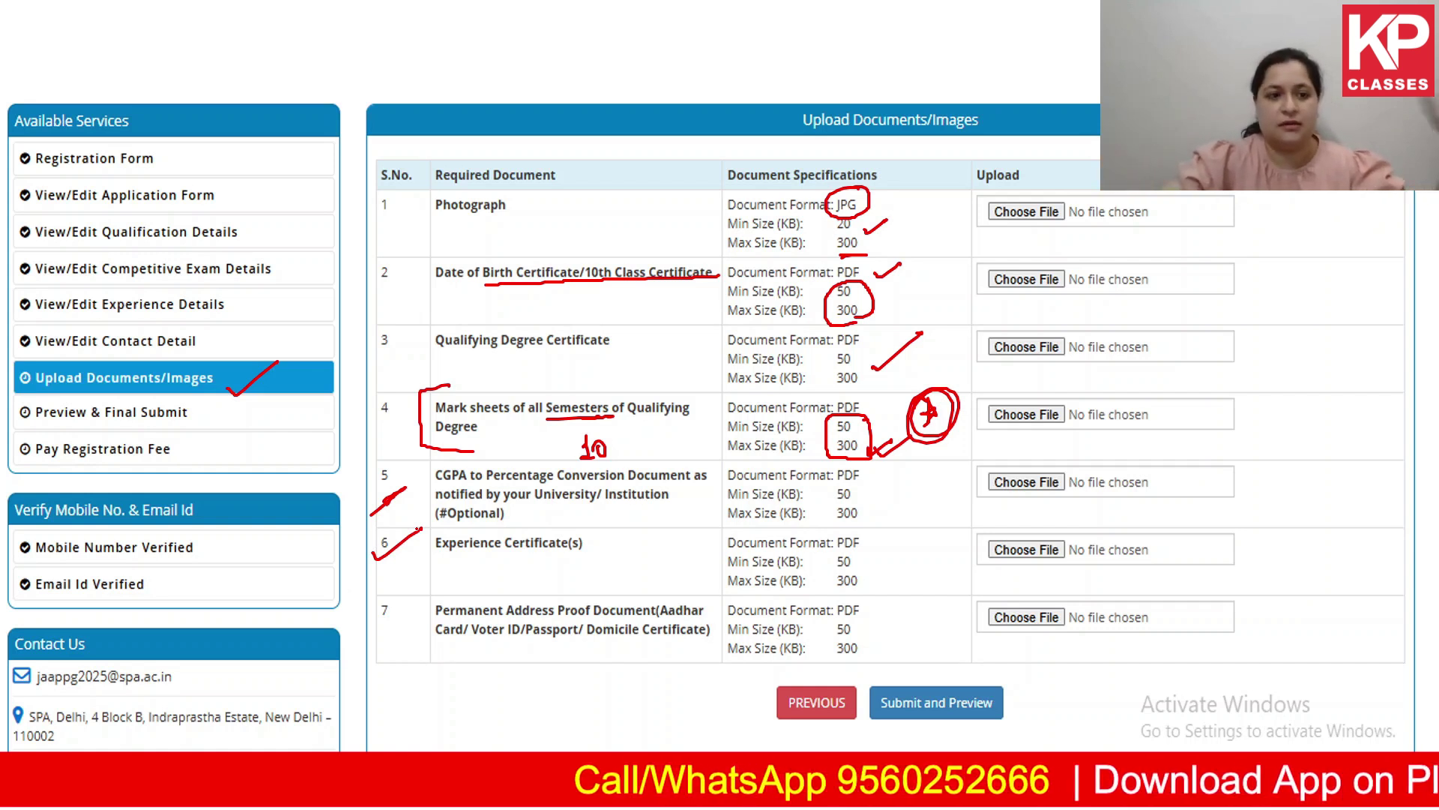
drag(78, 315, 236, 305)
drag(123, 309, 221, 316)
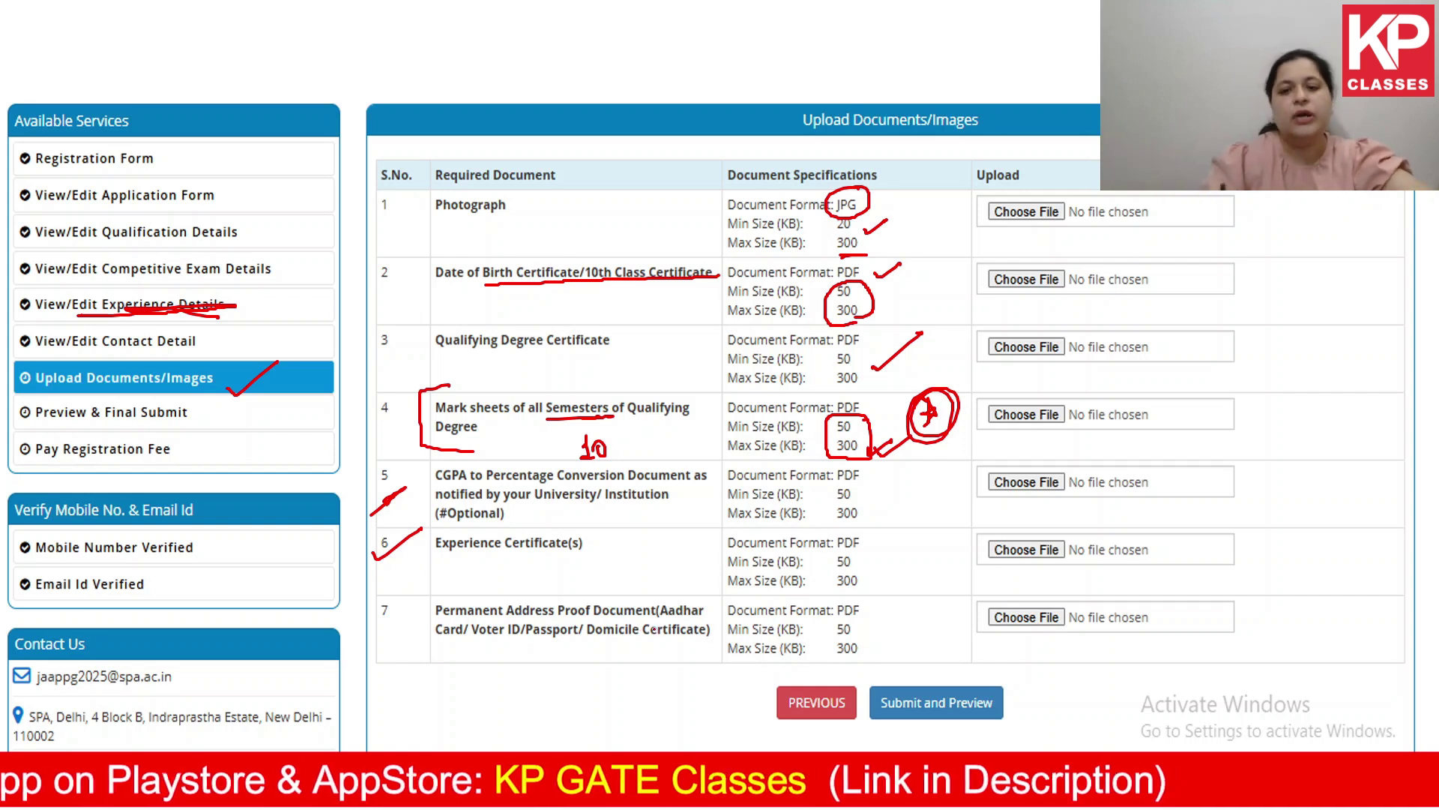
mouse_move(859, 618)
mouse_down()
mouse_move(841, 619)
mouse_move(829, 651)
mouse_move(877, 659)
mouse_move(831, 623)
mouse_up()
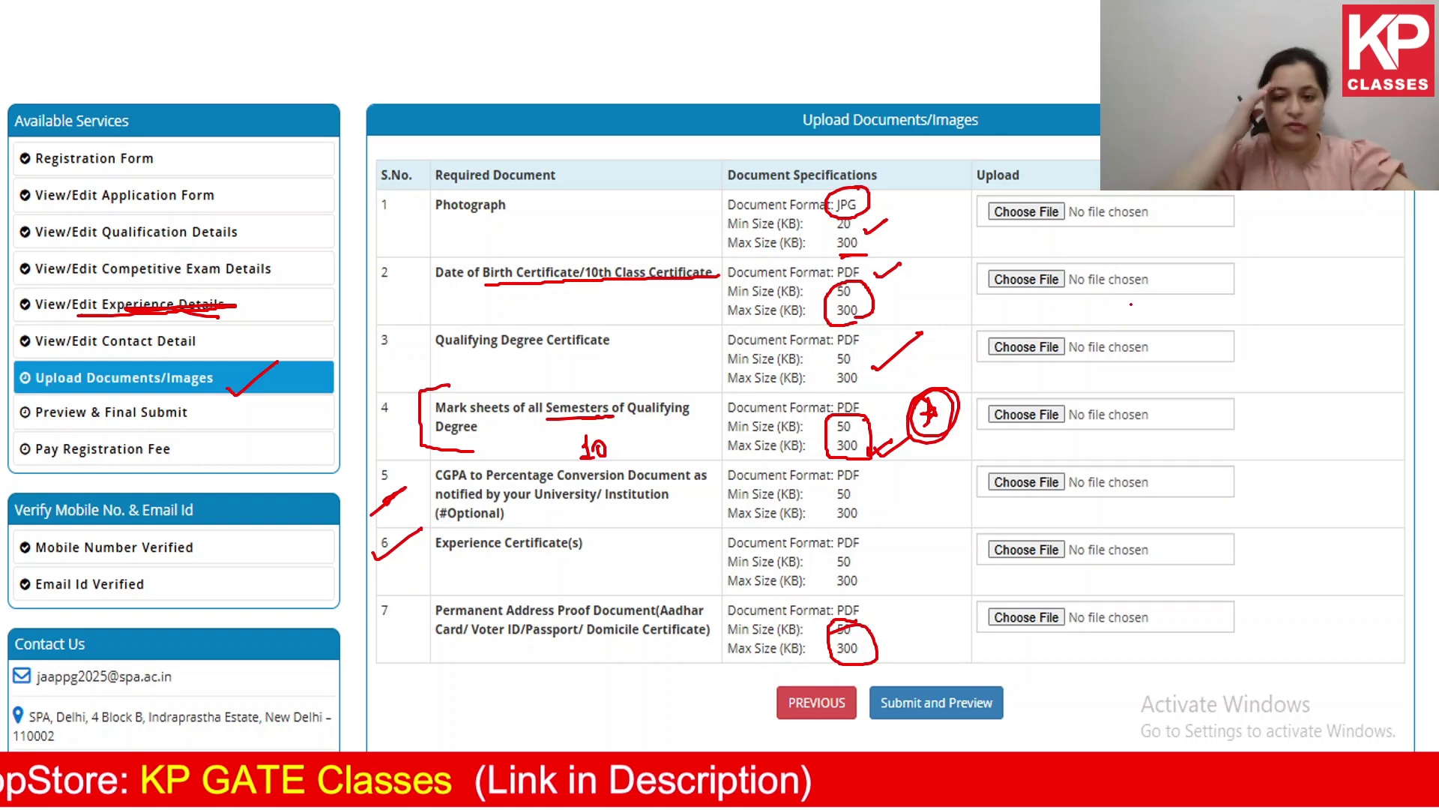
mouse_move(910, 721)
mouse_down()
mouse_move(1008, 716)
mouse_move(976, 718)
mouse_up()
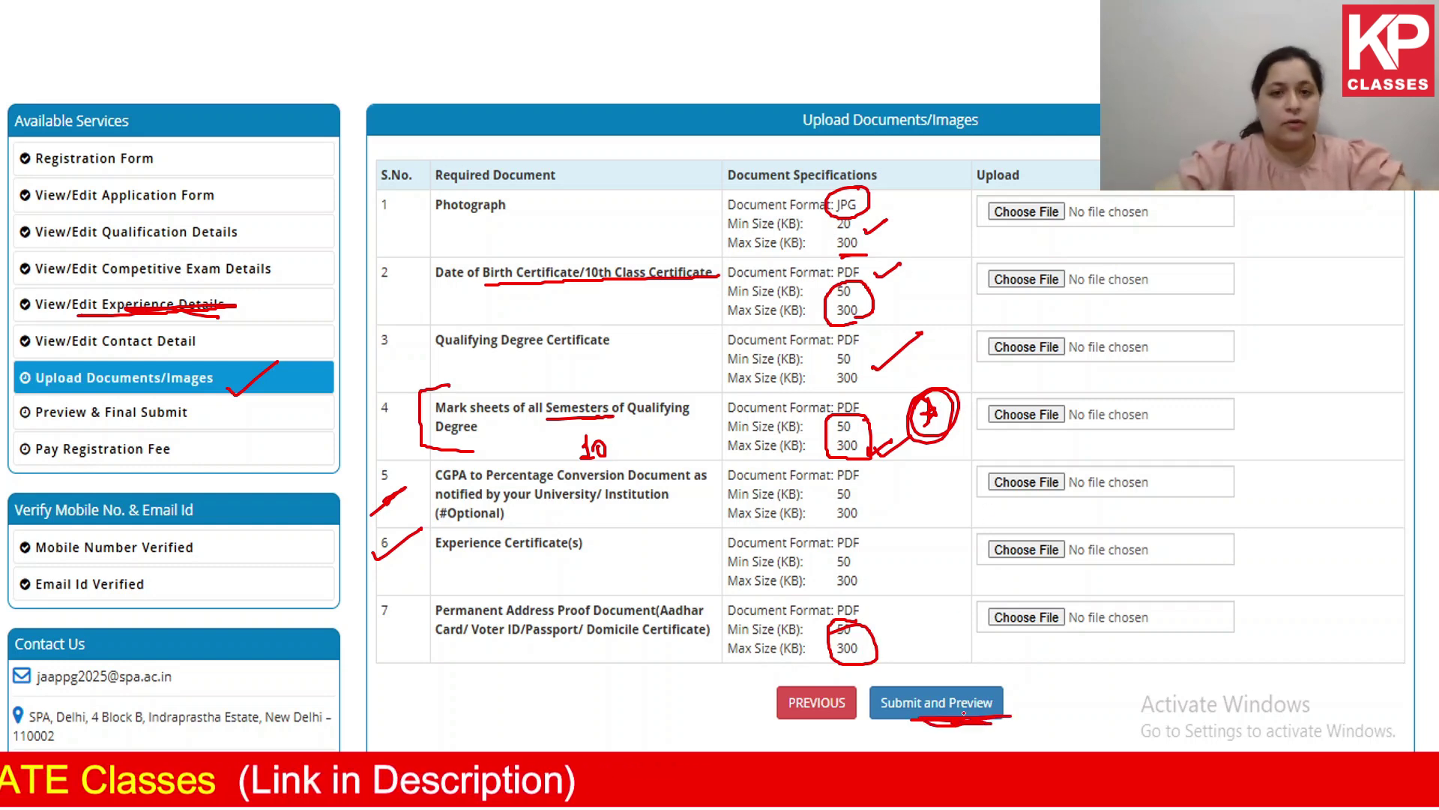
click(964, 713)
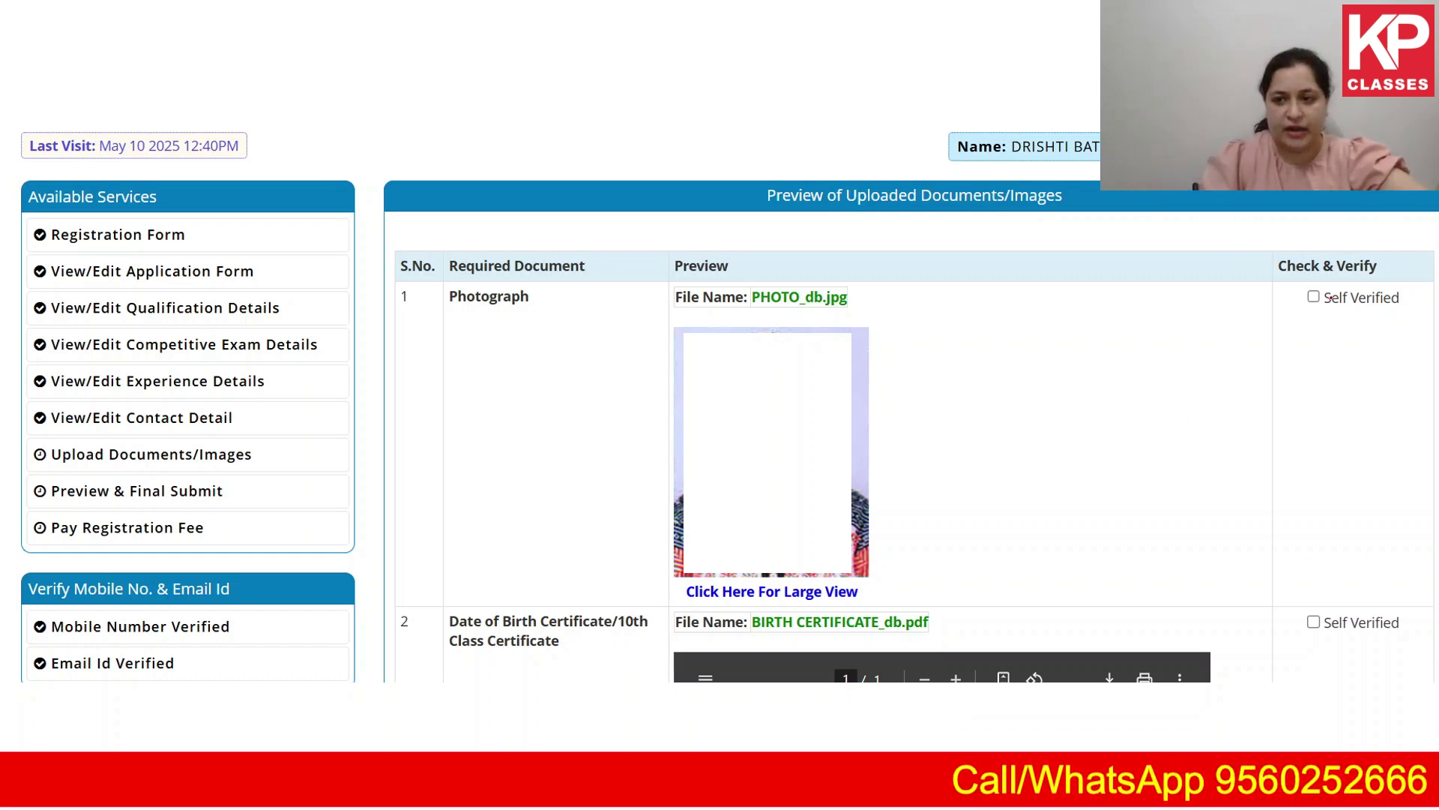
drag(1328, 298, 1319, 284)
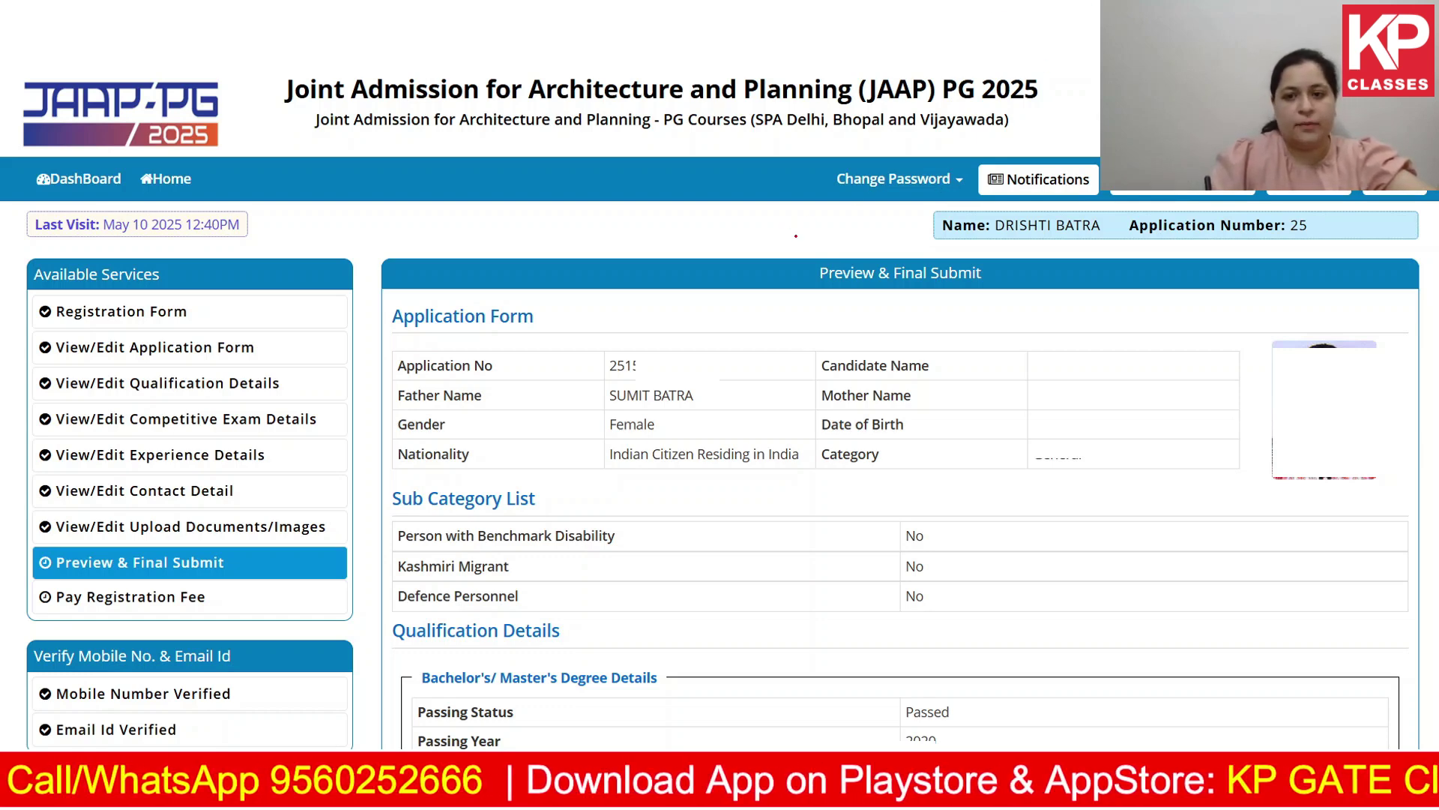
mouse_move(837, 245)
mouse_down()
mouse_move(800, 247)
mouse_move(859, 299)
mouse_move(988, 292)
mouse_move(904, 253)
mouse_move(807, 246)
mouse_up()
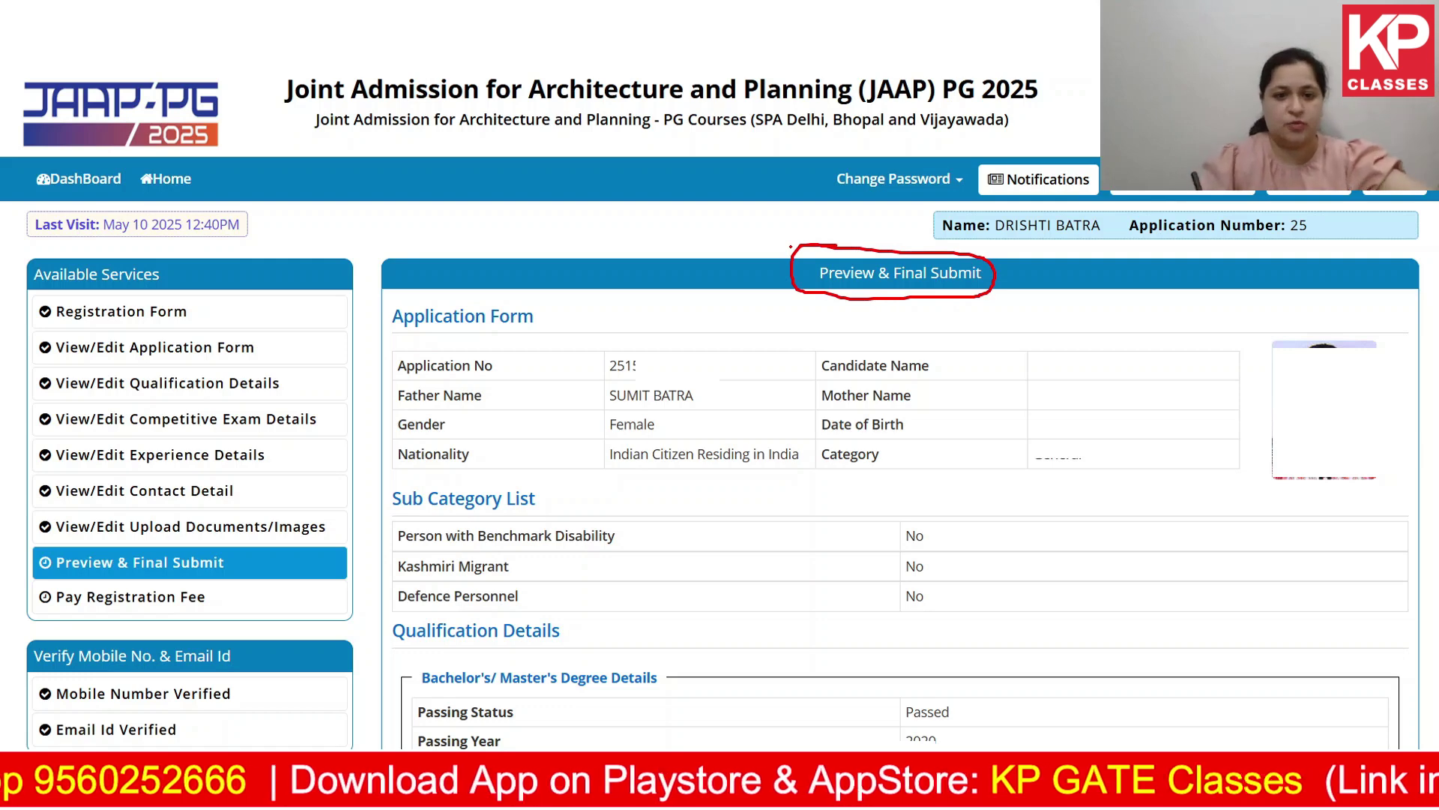
mouse_move(369, 383)
mouse_down()
mouse_move(405, 357)
mouse_move(411, 381)
mouse_up()
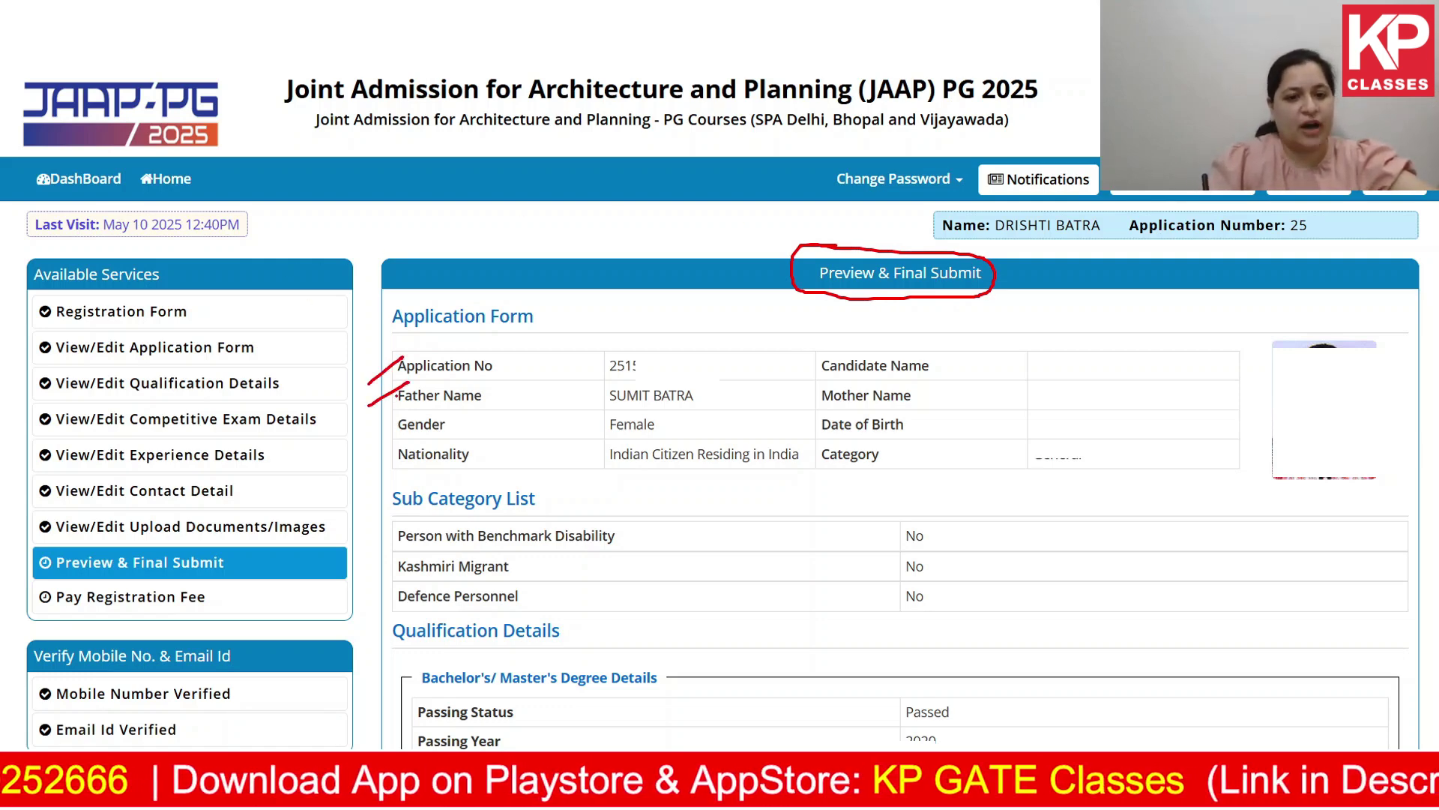
drag(377, 427, 421, 406)
drag(379, 465, 420, 436)
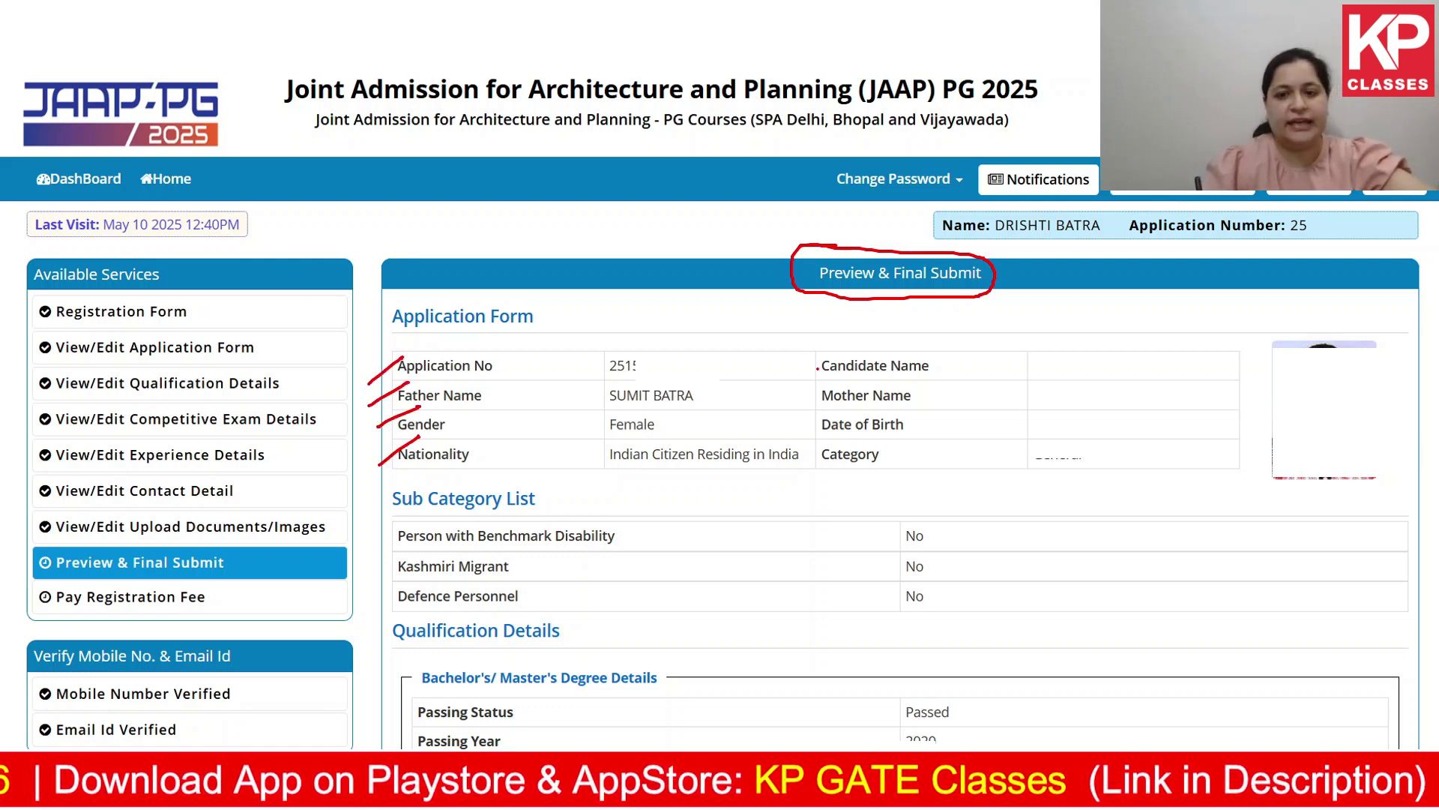
mouse_move(804, 369)
mouse_down()
mouse_move(841, 355)
mouse_move(838, 411)
mouse_up()
drag(813, 461, 845, 436)
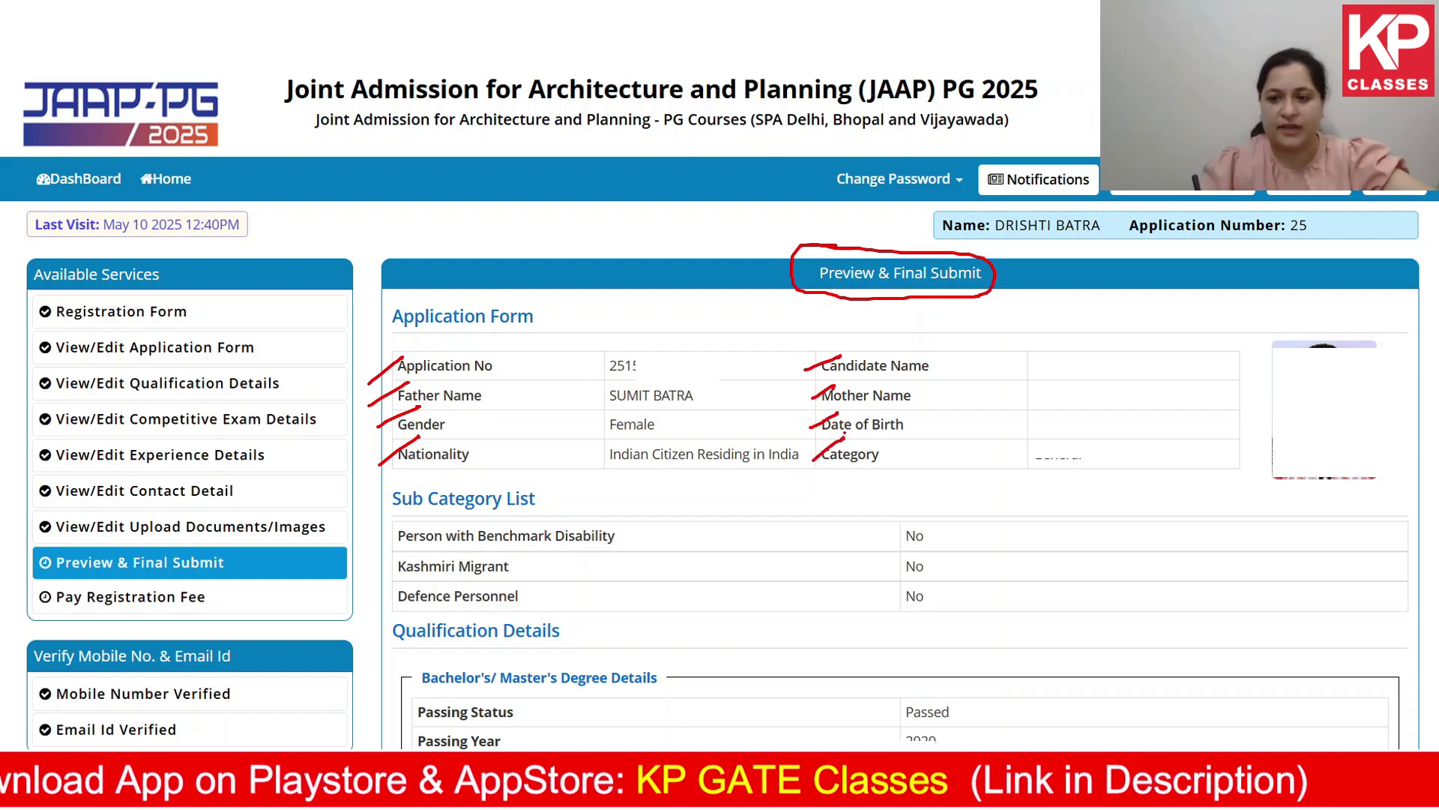
drag(1320, 358, 1279, 456)
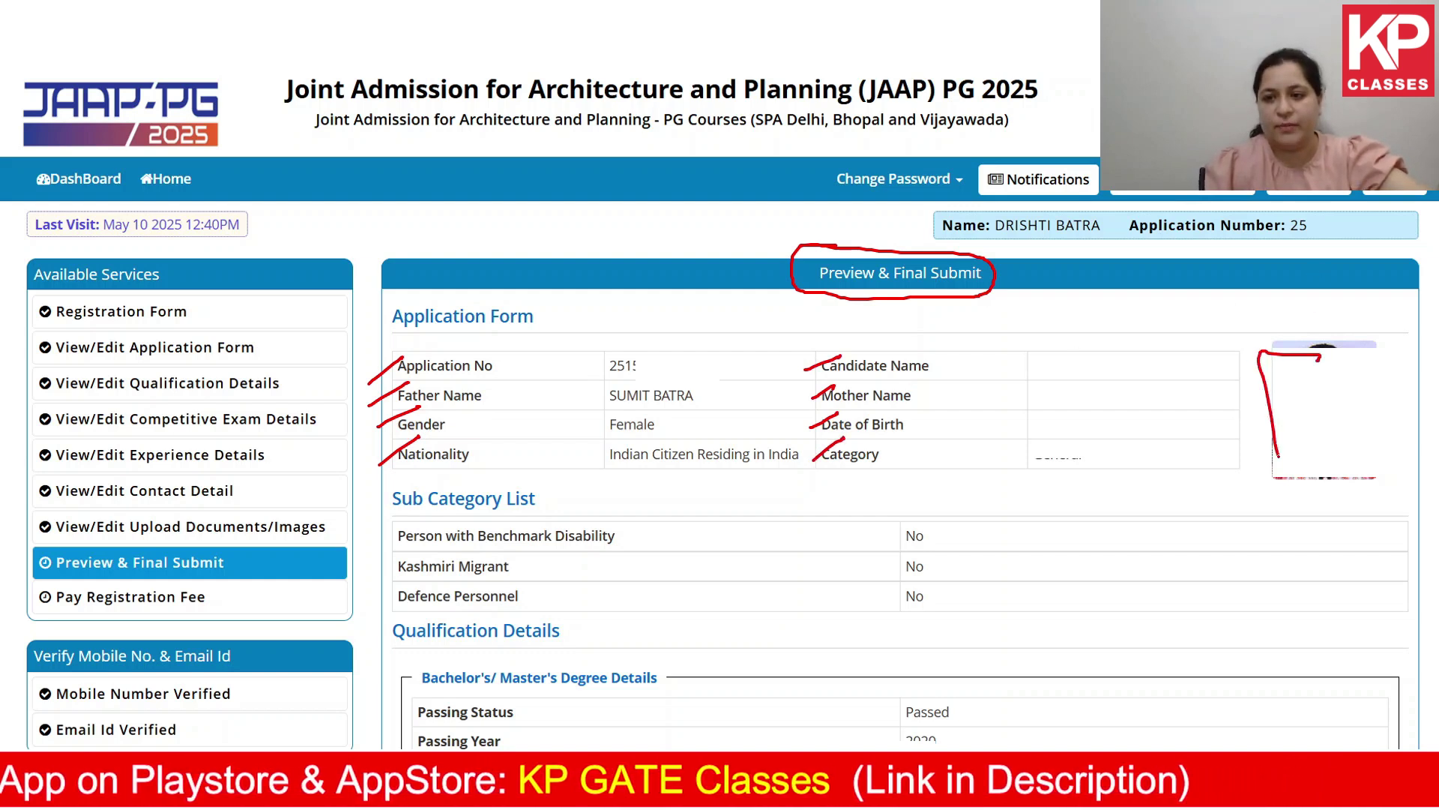
drag(1272, 384, 1279, 456)
drag(1261, 381, 1274, 384)
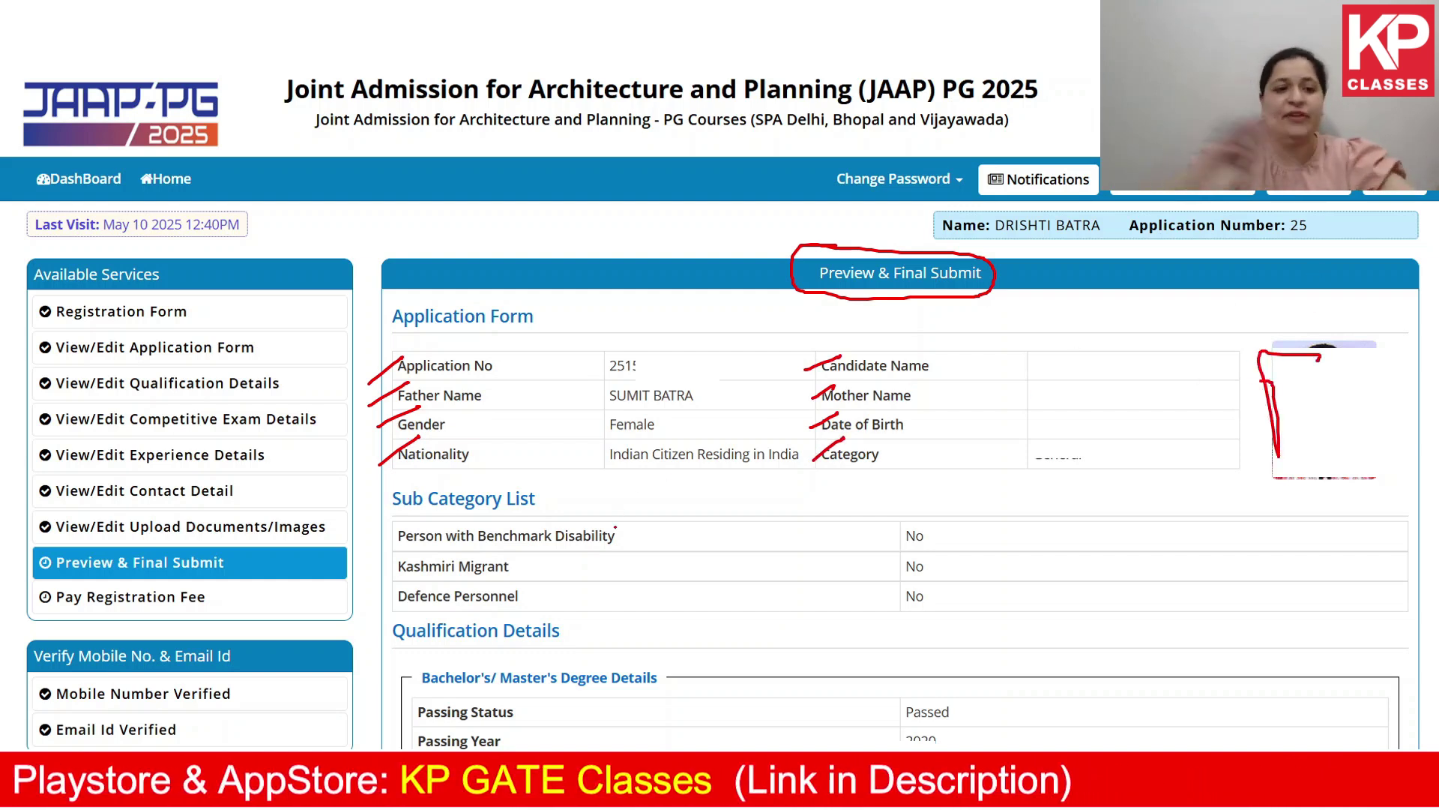
drag(4, 324, 59, 288)
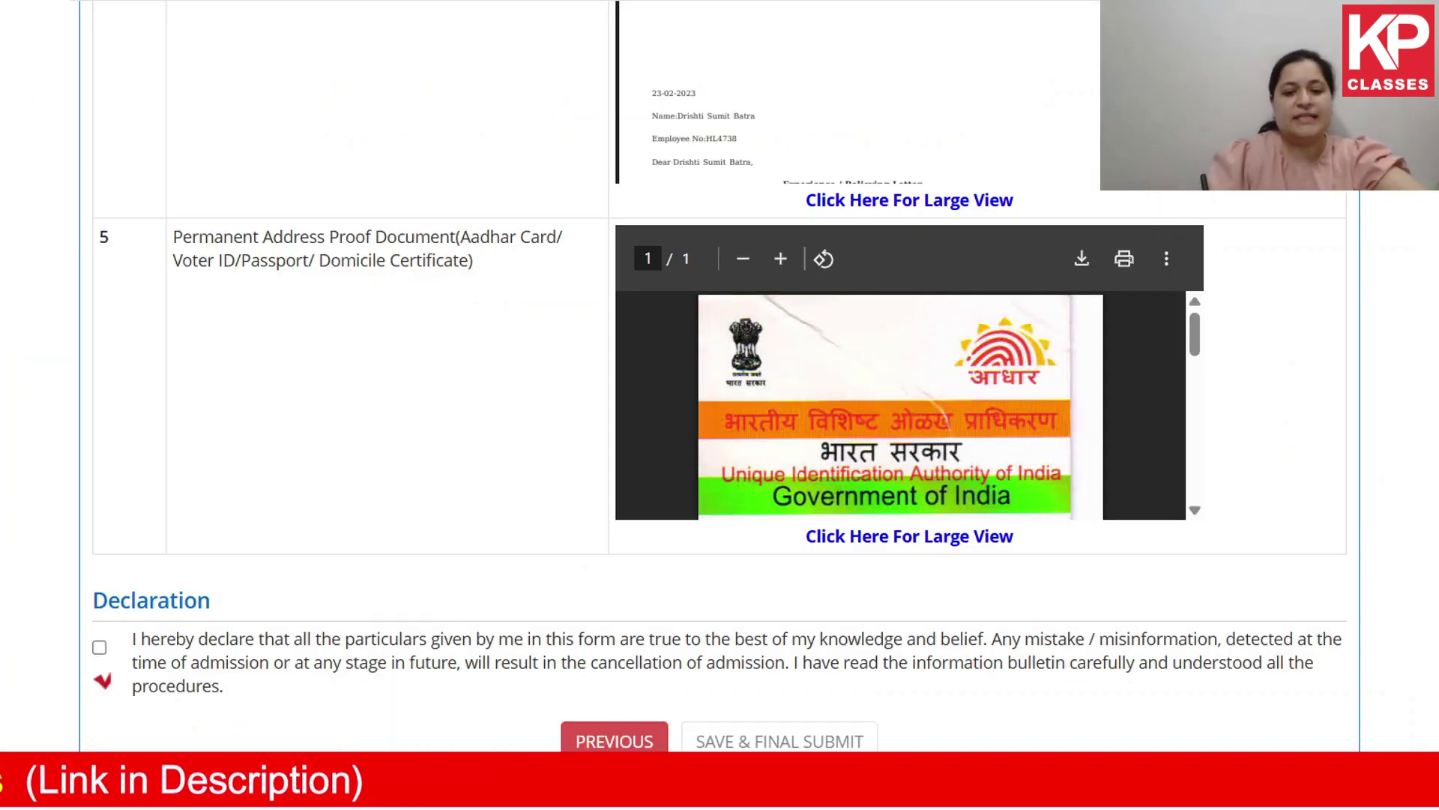
drag(719, 706, 662, 726)
mouse_move(900, 750)
mouse_down()
mouse_move(795, 704)
mouse_move(708, 708)
mouse_up()
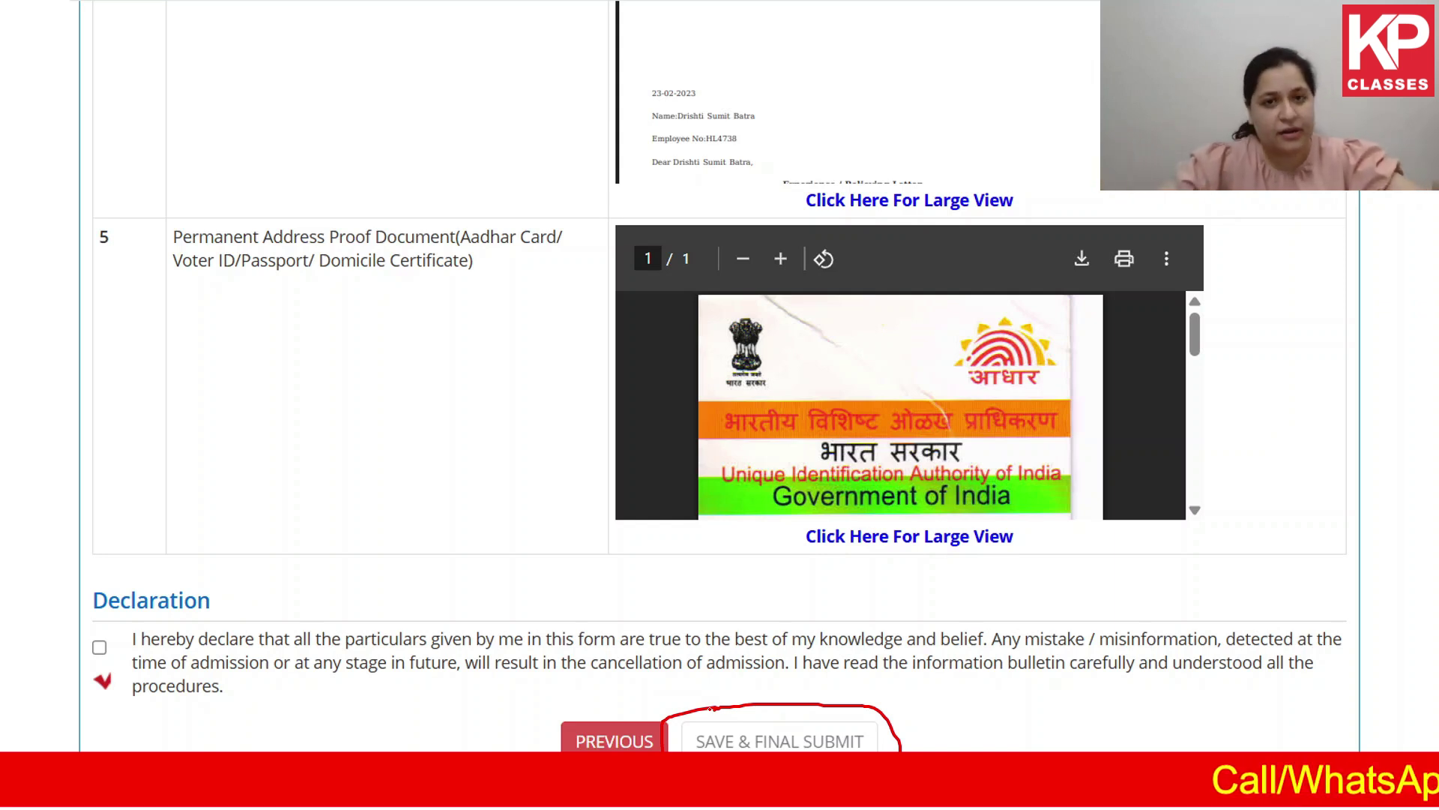
Step: Circle the PREVIOUS button and mark the Declaration heading and its checkbox with the red pen
mouse_move(587, 701)
mouse_down()
mouse_move(529, 750)
mouse_move(686, 750)
mouse_move(536, 715)
mouse_up()
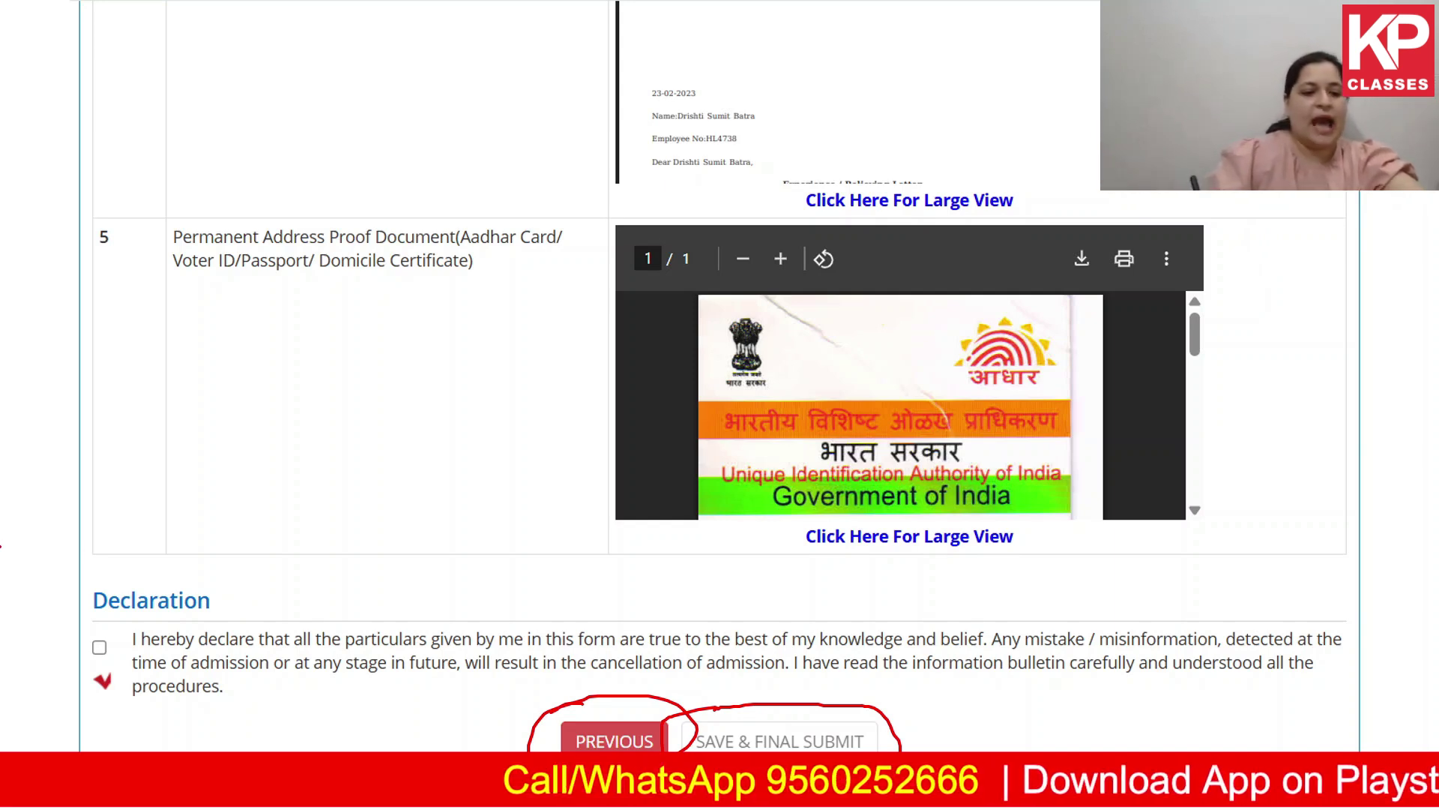
mouse_move(134, 581)
mouse_down()
mouse_move(61, 598)
mouse_move(180, 628)
mouse_move(131, 574)
mouse_move(105, 575)
mouse_up()
drag(70, 654, 164, 611)
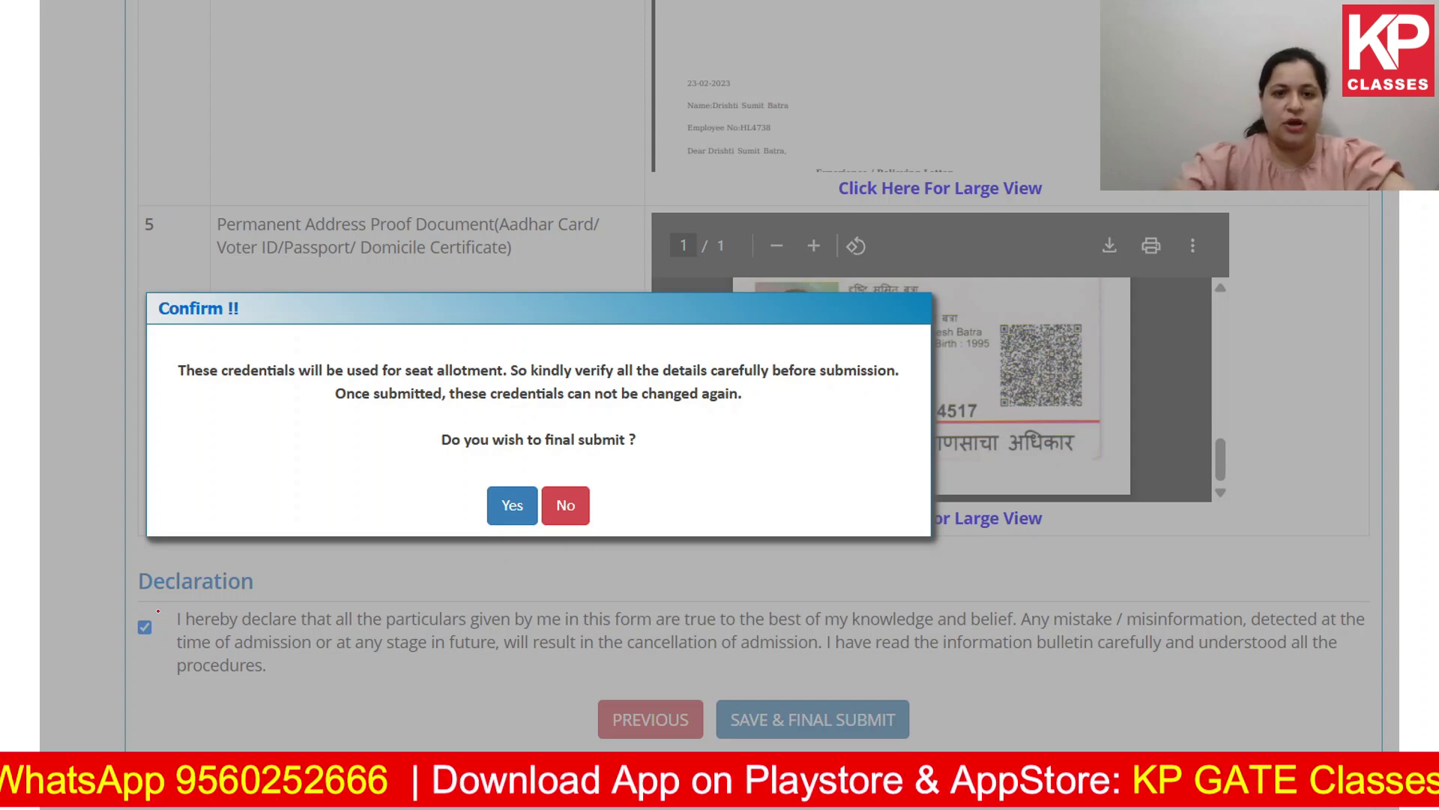
Step: Annotate the final-submission confirmation in red, circling "Confirm !!", underlining "seat allotment" and "final submit", and marking the No and Yes choices
mouse_move(177, 278)
mouse_down()
mouse_move(126, 318)
mouse_move(171, 276)
mouse_up()
drag(148, 285, 65, 321)
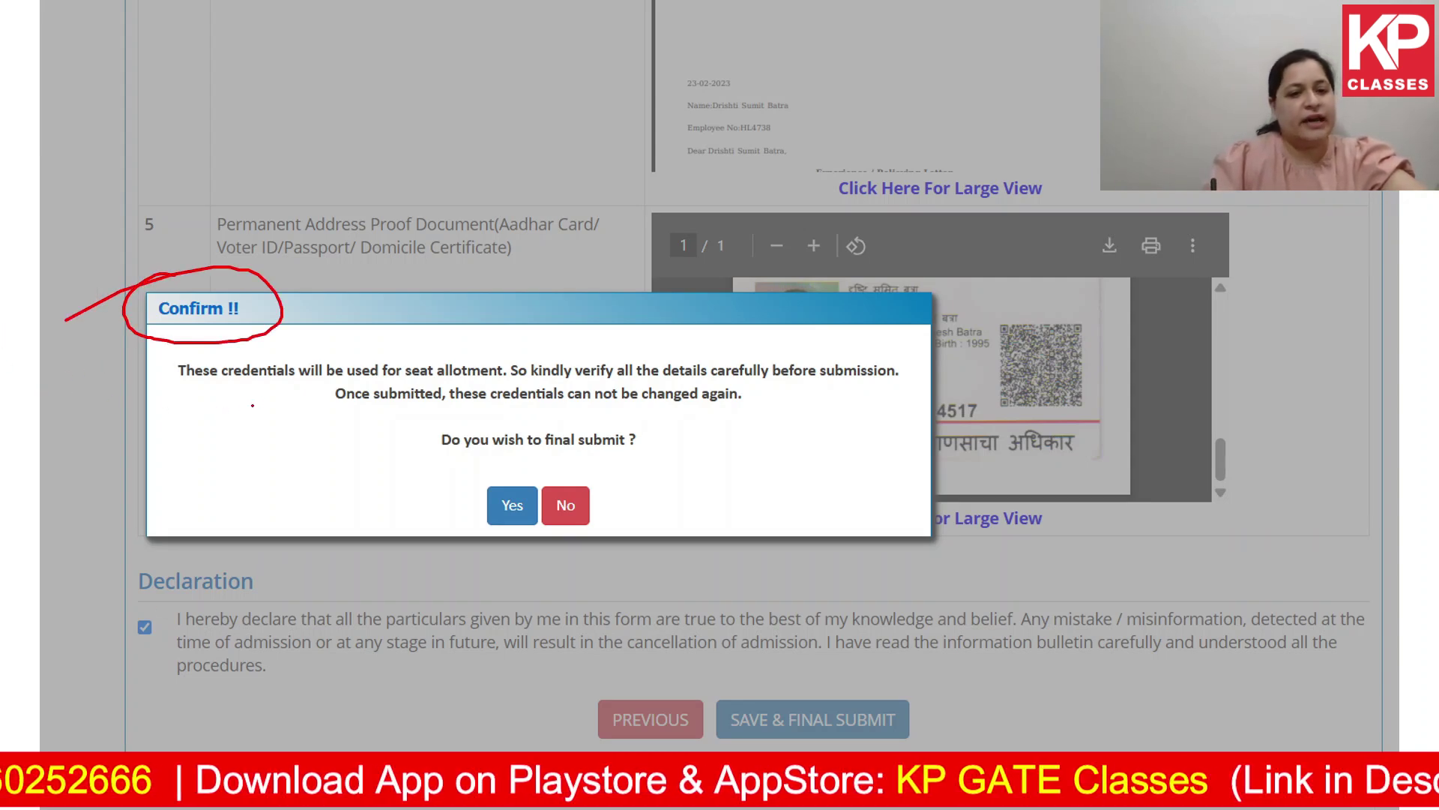
drag(420, 381, 498, 388)
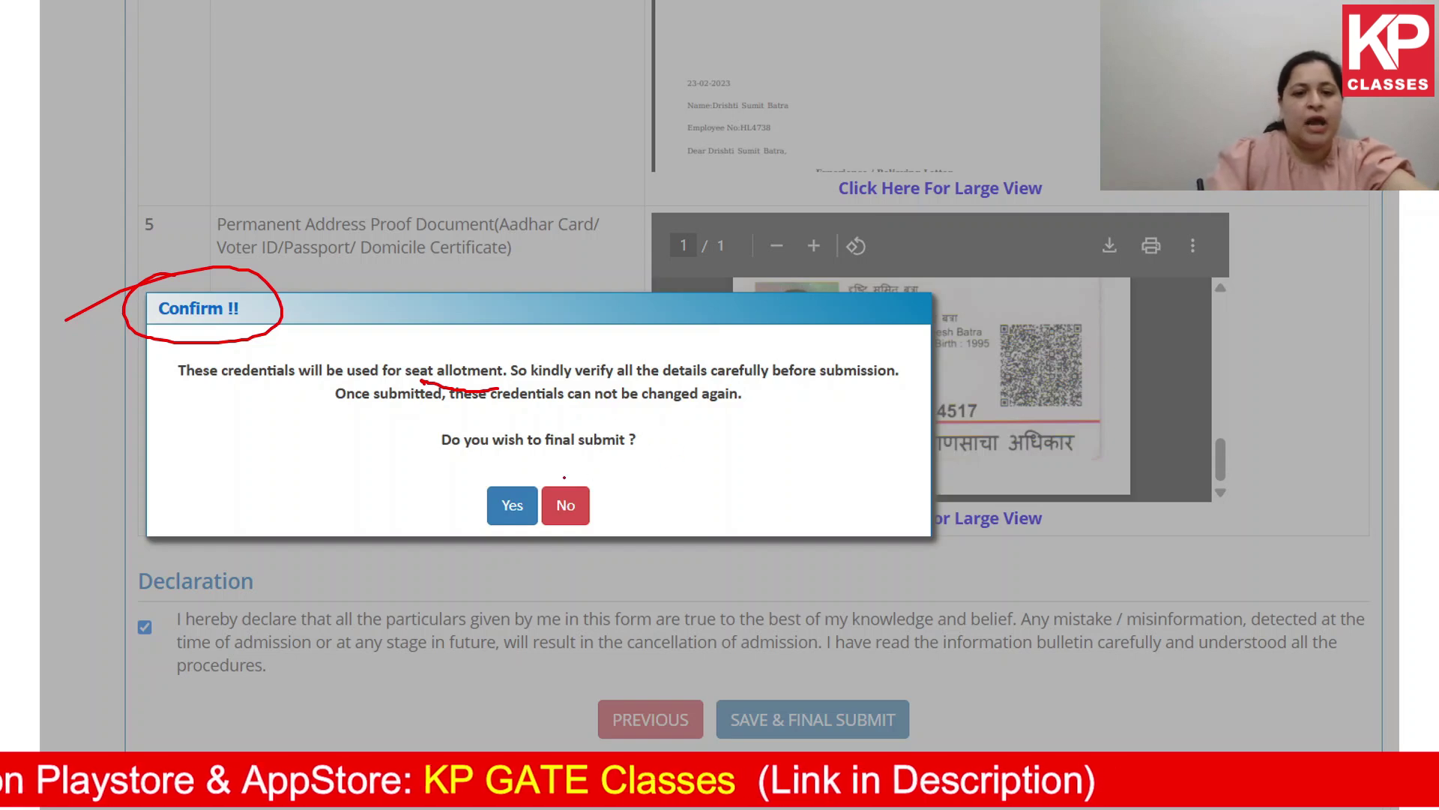
drag(551, 450, 636, 448)
drag(569, 457, 609, 453)
drag(552, 531, 627, 491)
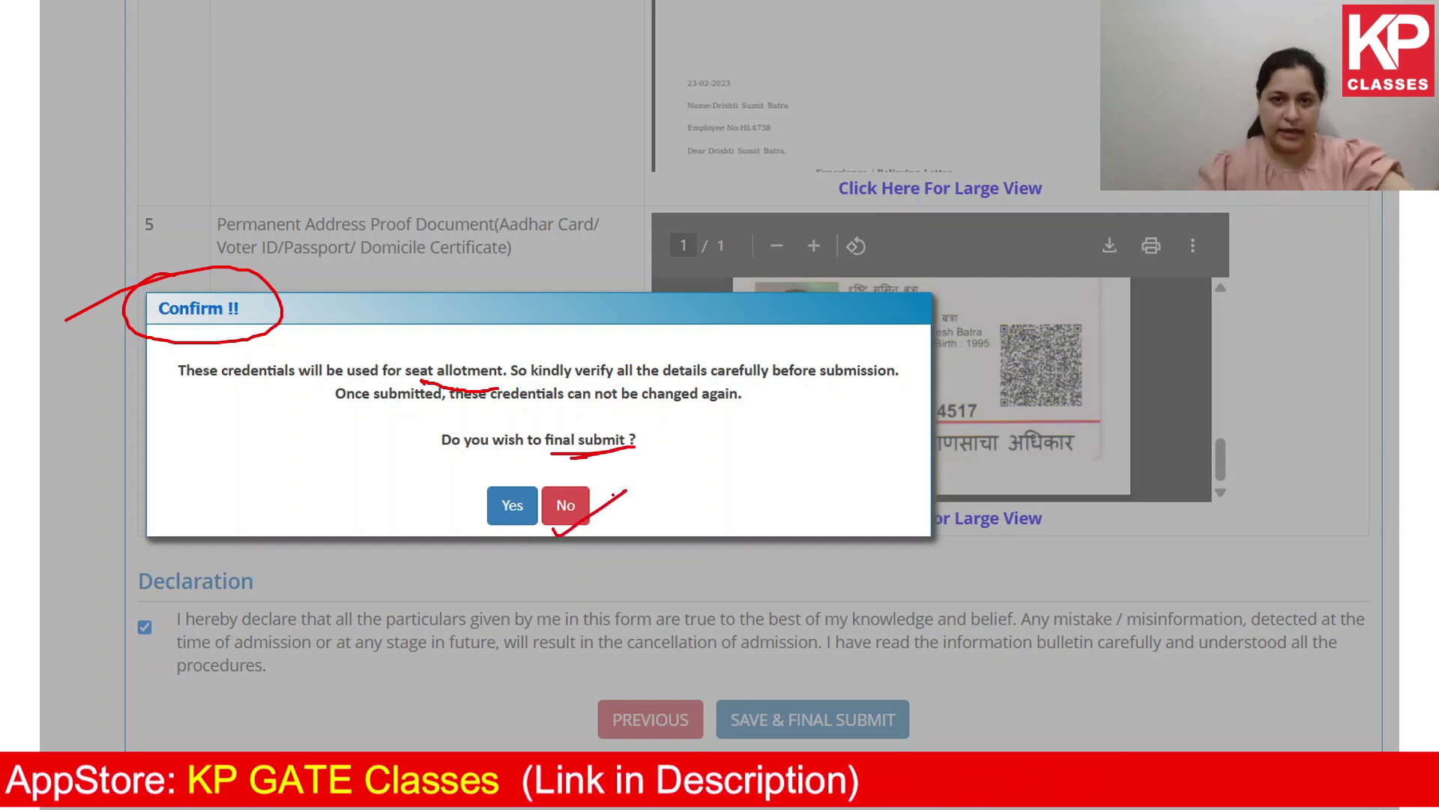
mouse_move(514, 476)
mouse_down()
mouse_move(480, 517)
mouse_move(548, 513)
mouse_move(494, 474)
mouse_up()
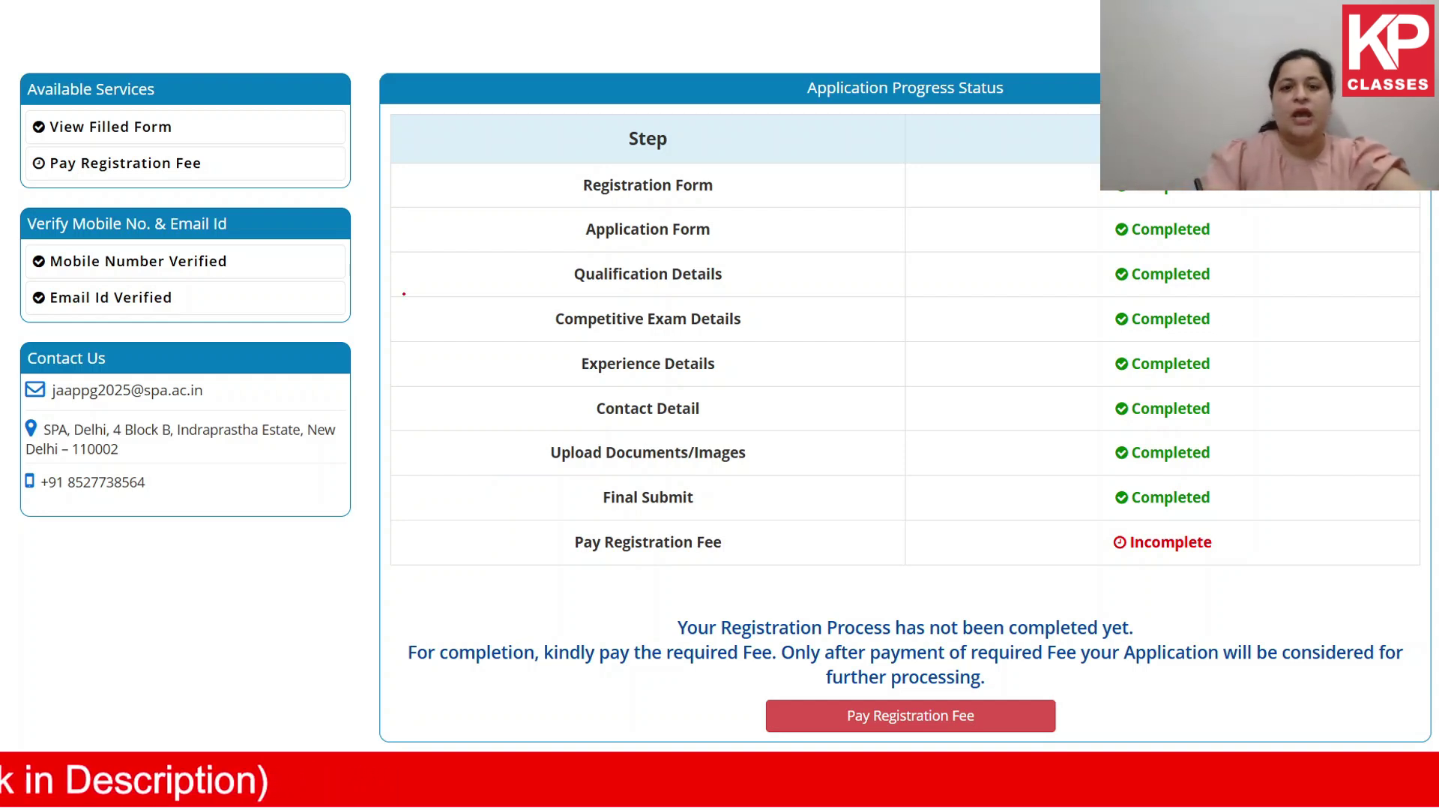
Step: Draw a red tick beside each step from Registration Form through Final Submit in the Application Progress Status table
drag(523, 197, 616, 152)
drag(547, 232, 650, 180)
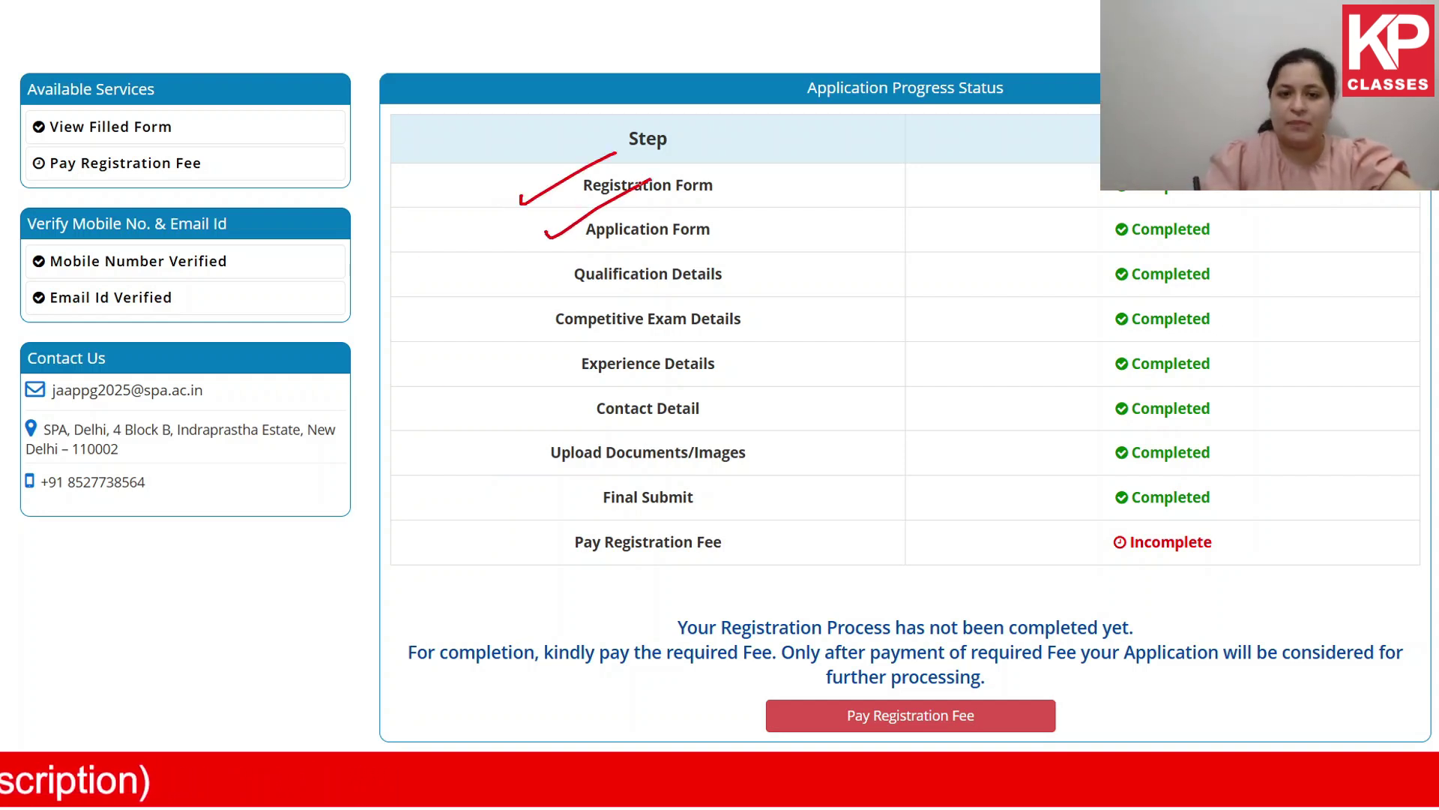
drag(525, 285, 607, 257)
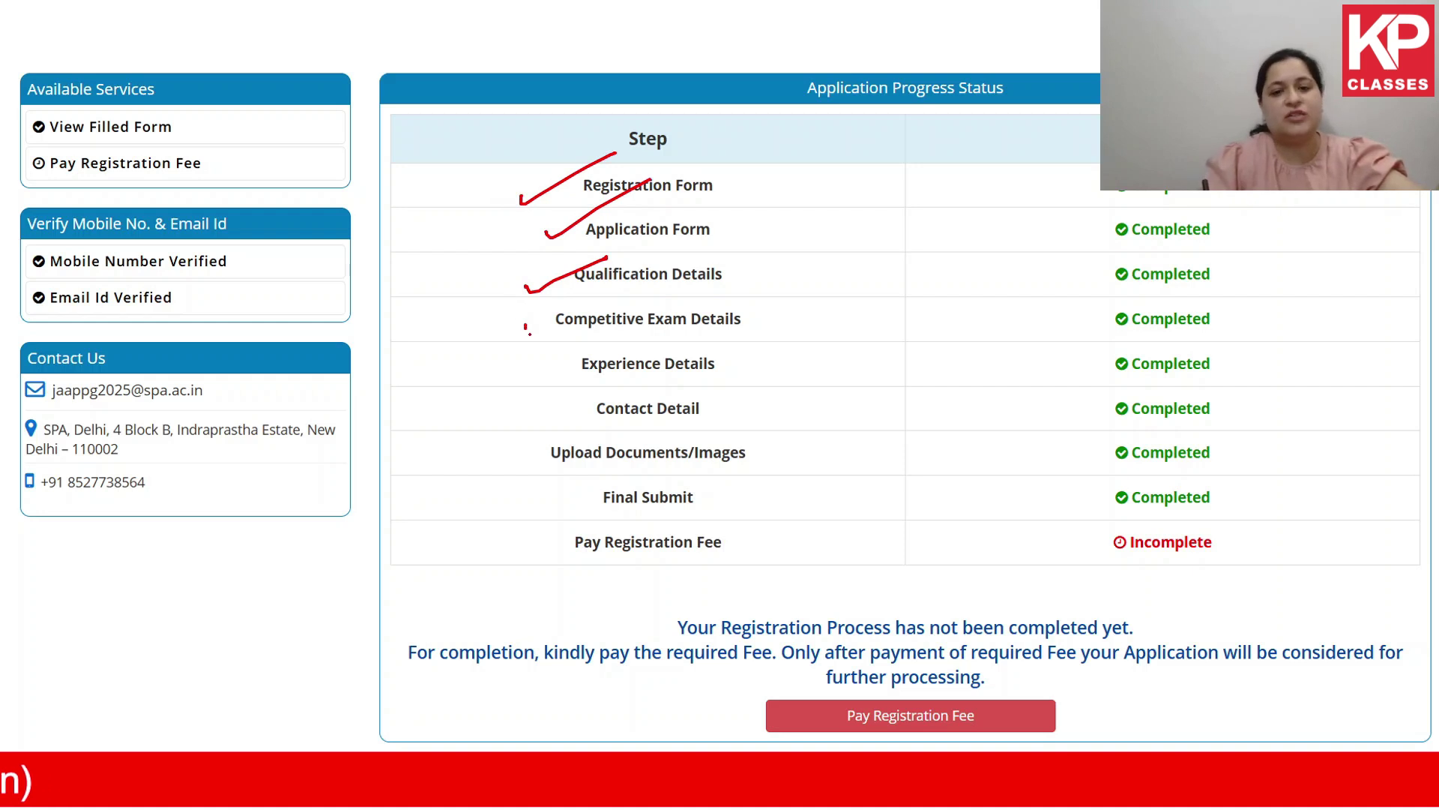
drag(526, 326, 613, 292)
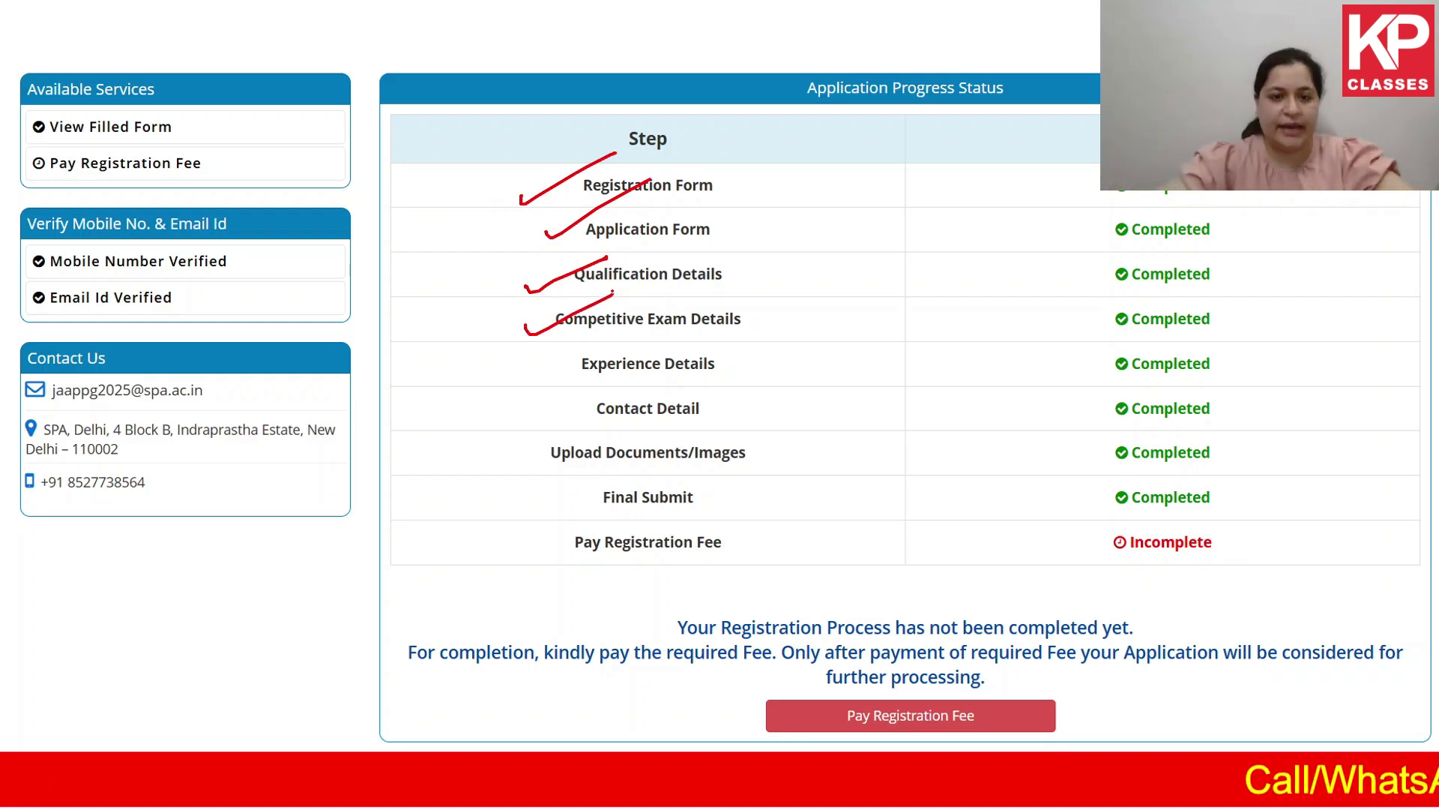
drag(558, 365, 615, 337)
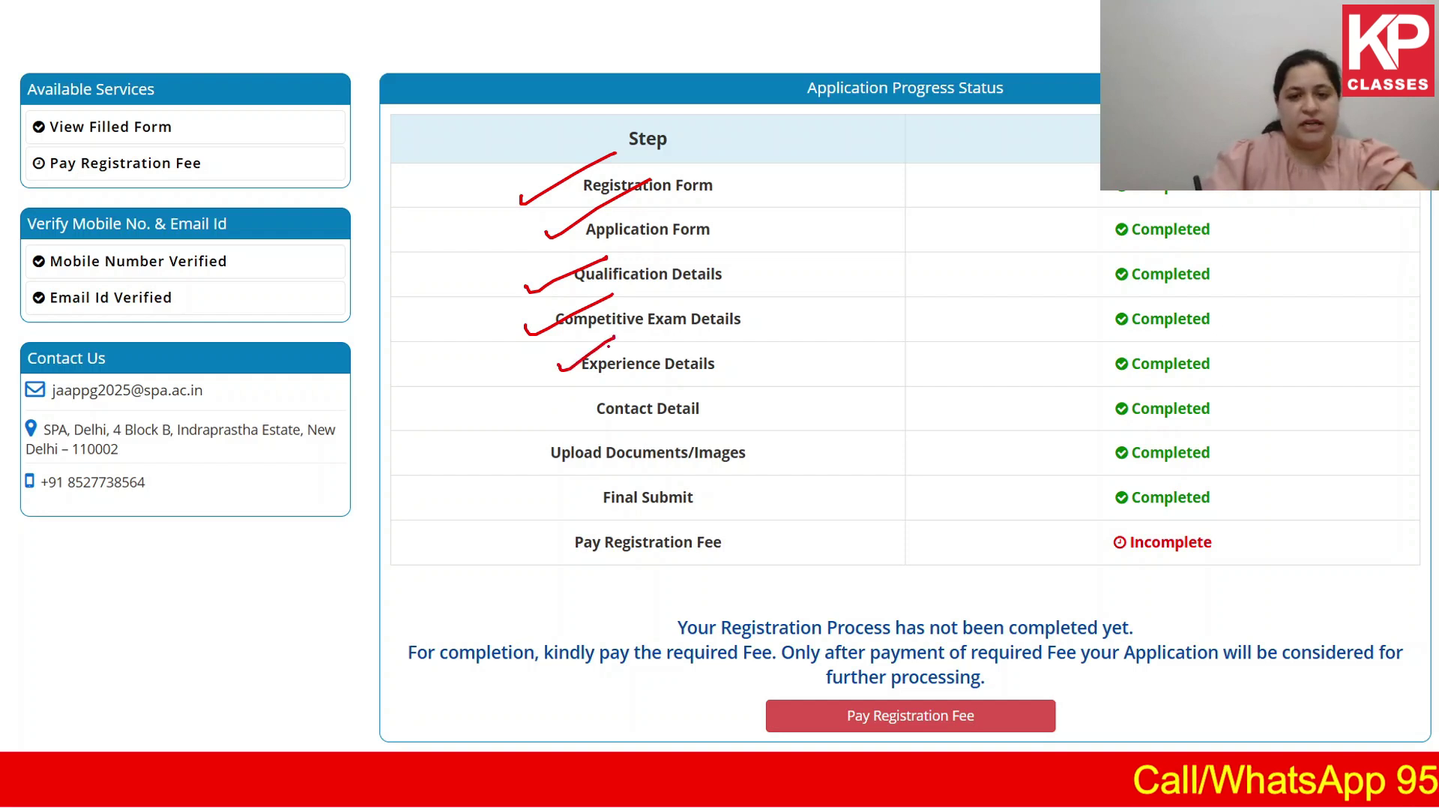
drag(570, 417, 614, 405)
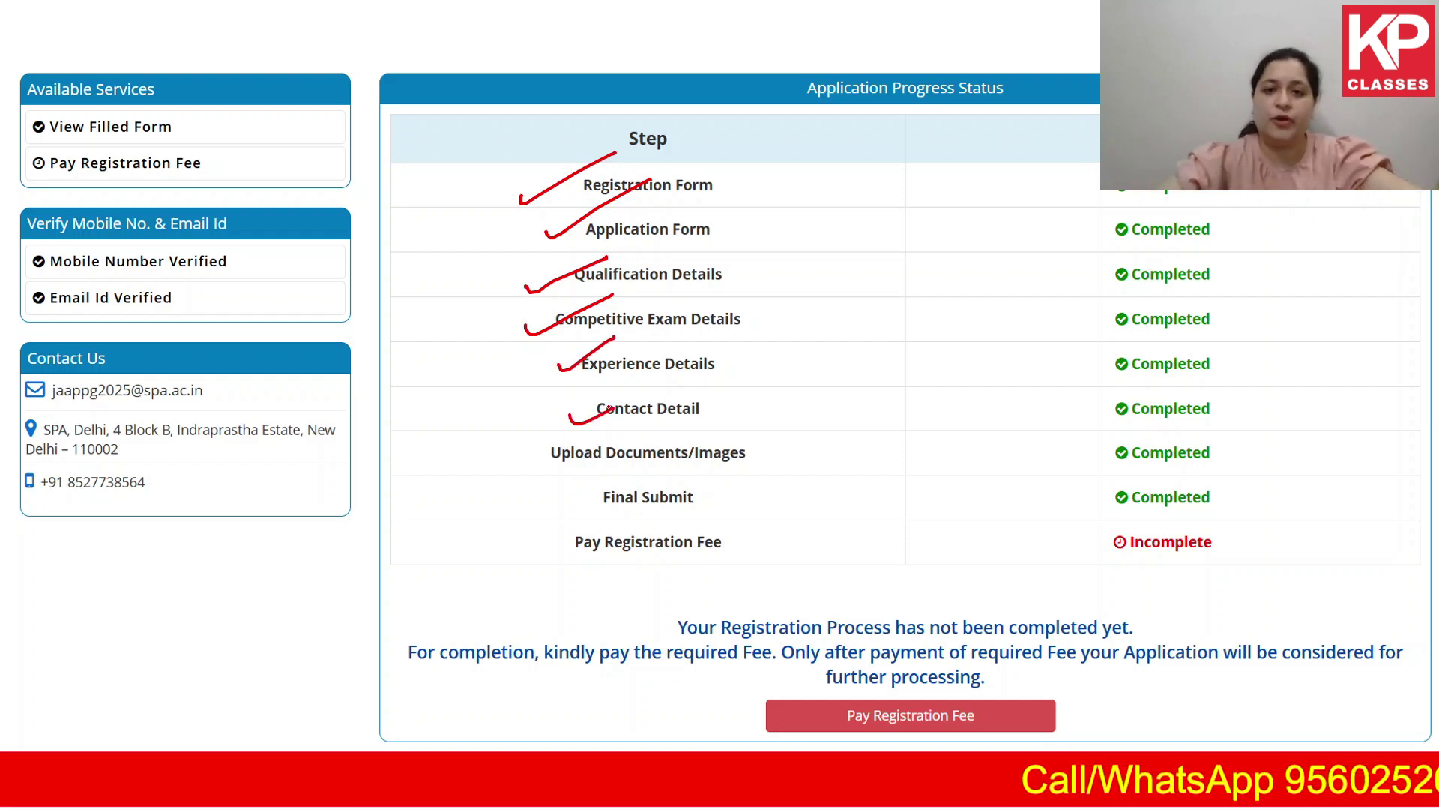
drag(525, 452, 576, 439)
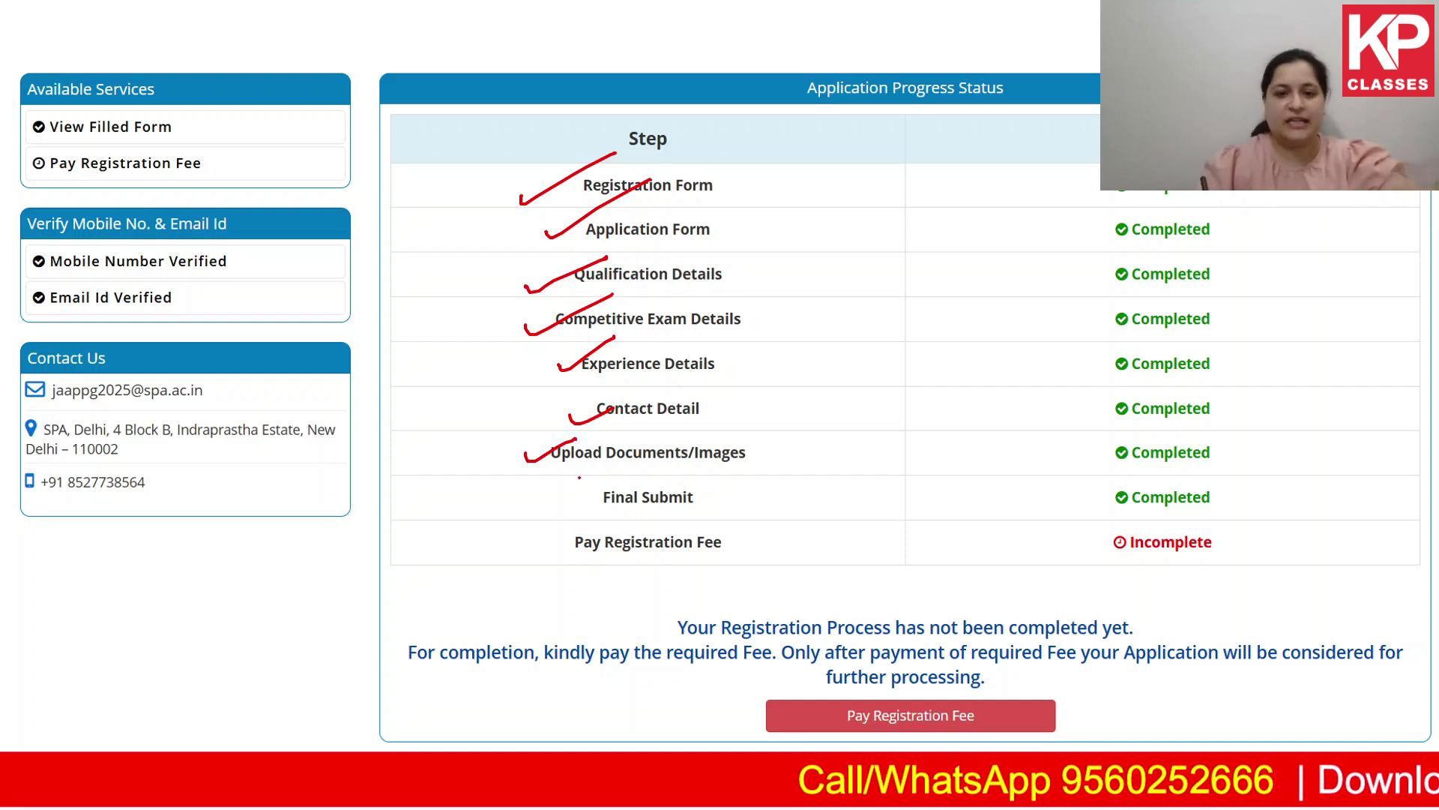
drag(578, 504, 620, 483)
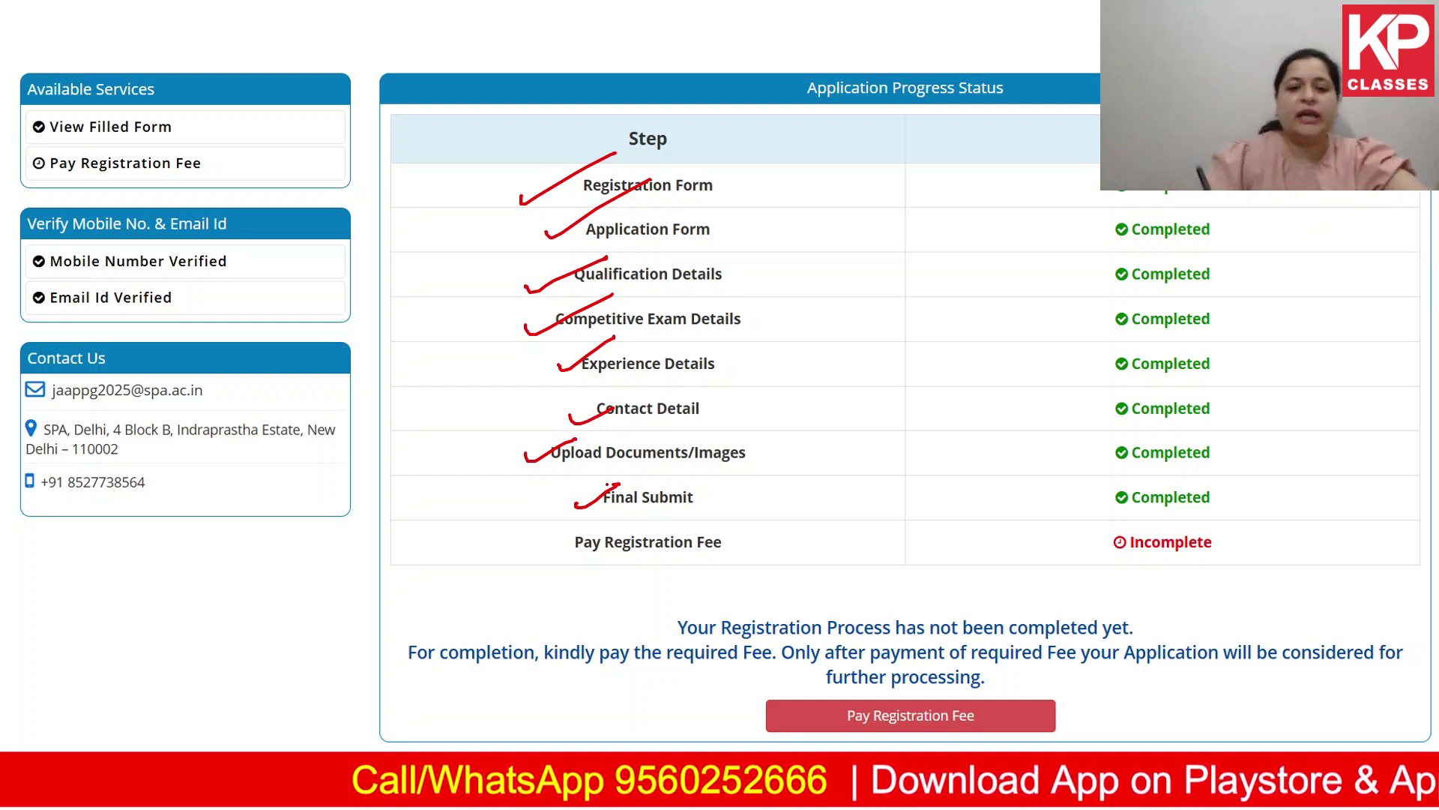
Step: Circle and underline the Pay Registration Fee row, and circle the Pay Registration Fee button below the table
mouse_move(574, 564)
mouse_down()
mouse_move(734, 561)
mouse_move(672, 526)
mouse_move(556, 537)
mouse_move(579, 564)
mouse_up()
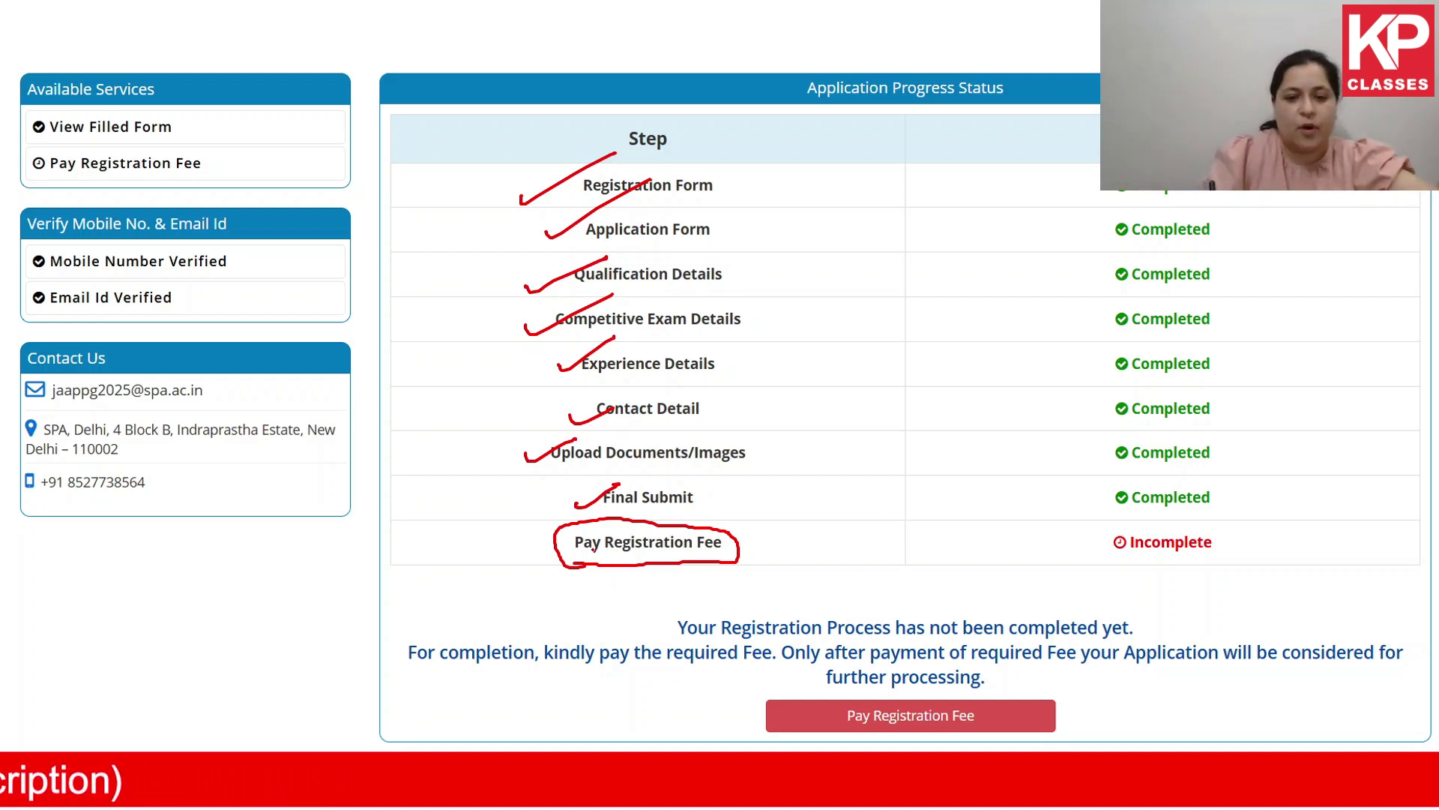
mouse_move(593, 549)
mouse_down()
mouse_move(708, 546)
mouse_move(609, 578)
mouse_up()
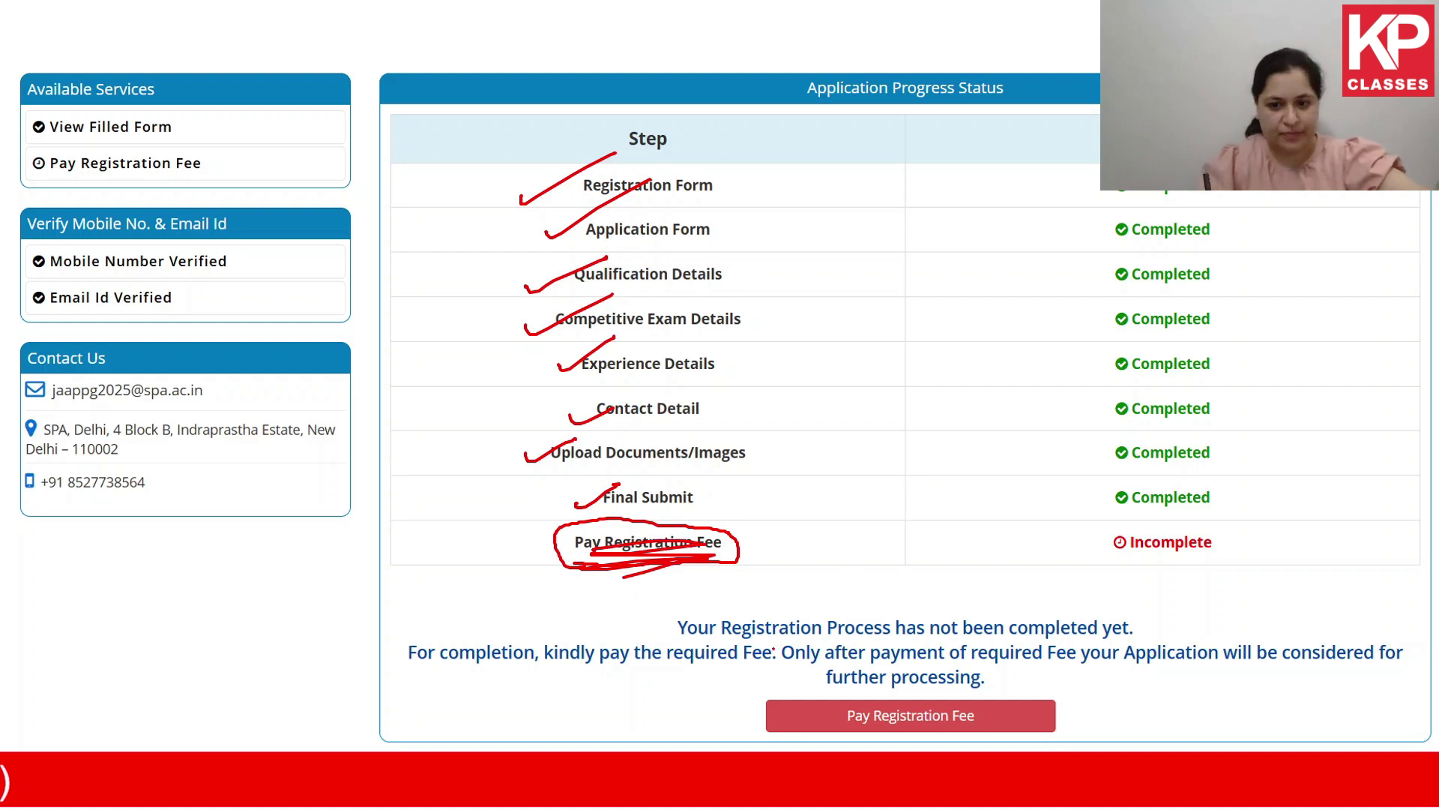
mouse_move(855, 689)
mouse_down()
mouse_move(828, 733)
mouse_move(1009, 726)
mouse_move(915, 689)
mouse_move(817, 699)
mouse_up()
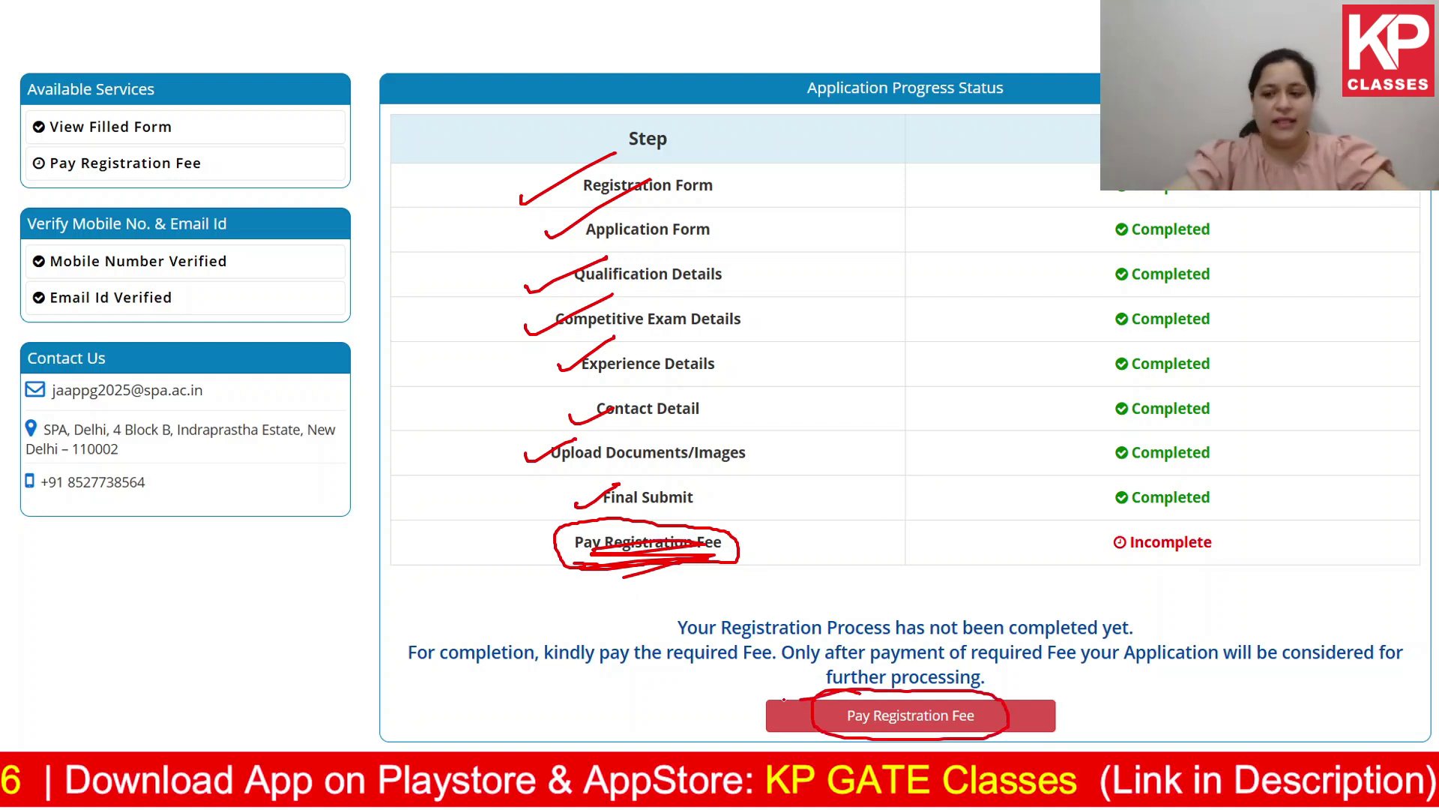